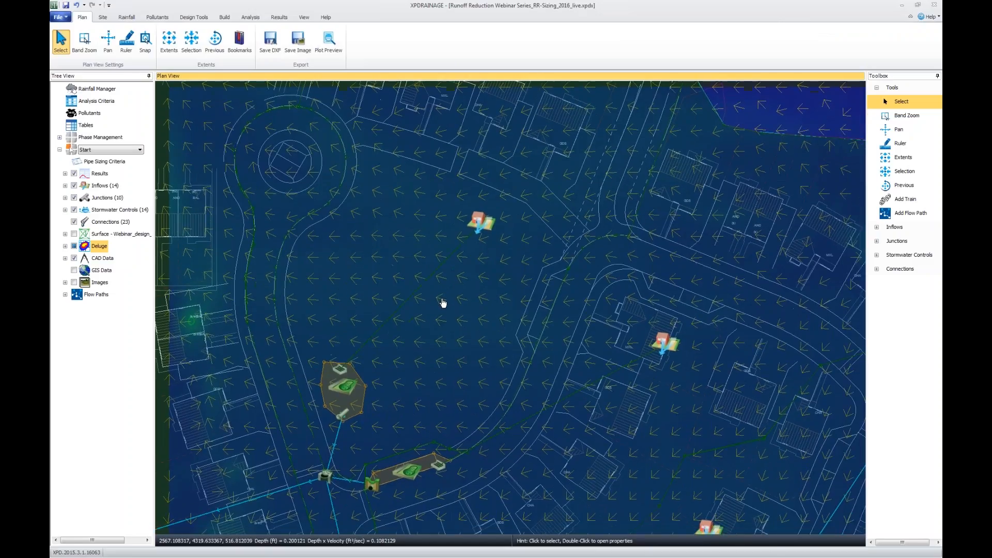
Open the properties of the GreenStreen Bio stormwater control inside the large central inflow area.
left_click(545, 157)
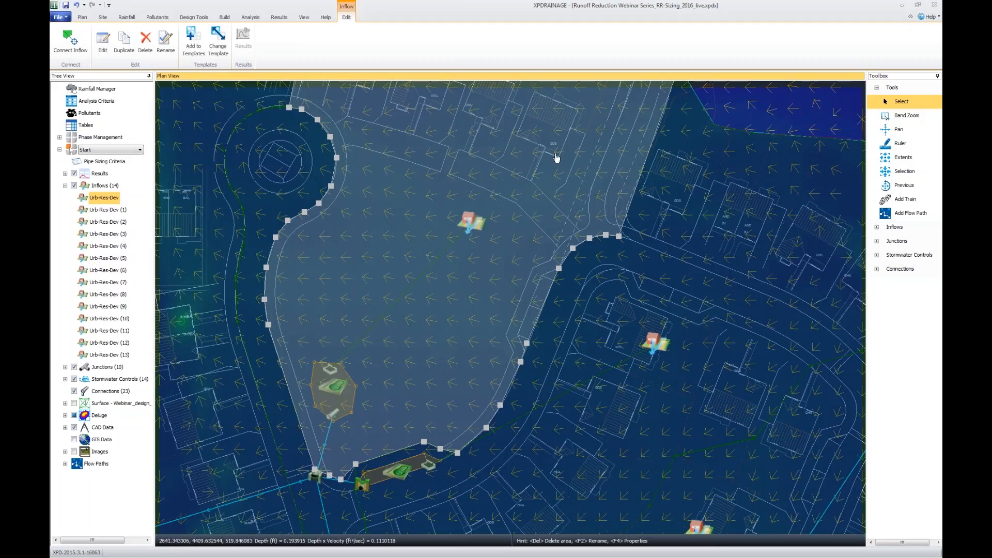
left_click(348, 398)
double_click(348, 389)
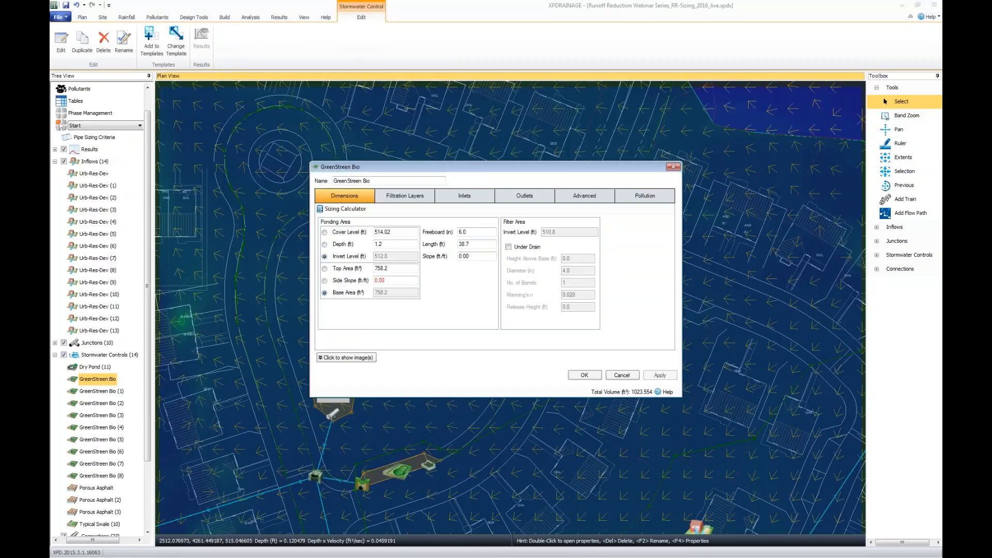
left_click_drag(490, 165, 624, 114)
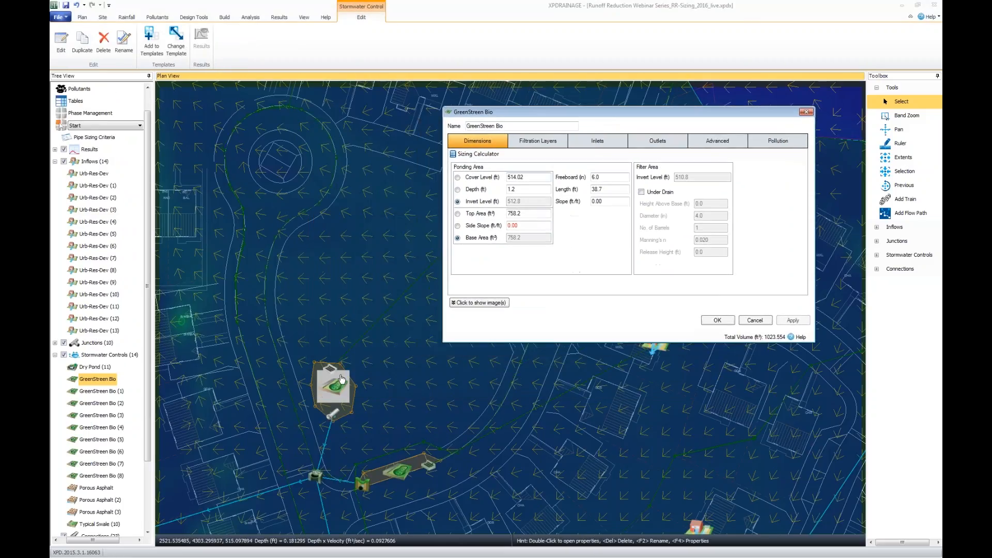
Show the bioretention illustration and review the control's filtration layers, returning to its dimensions.
left_click(496, 304)
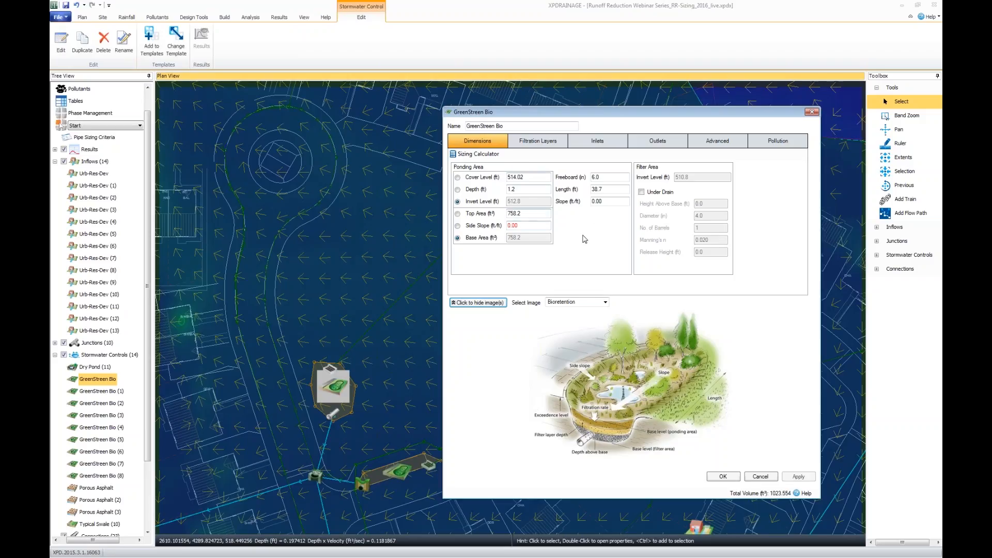
left_click(561, 143)
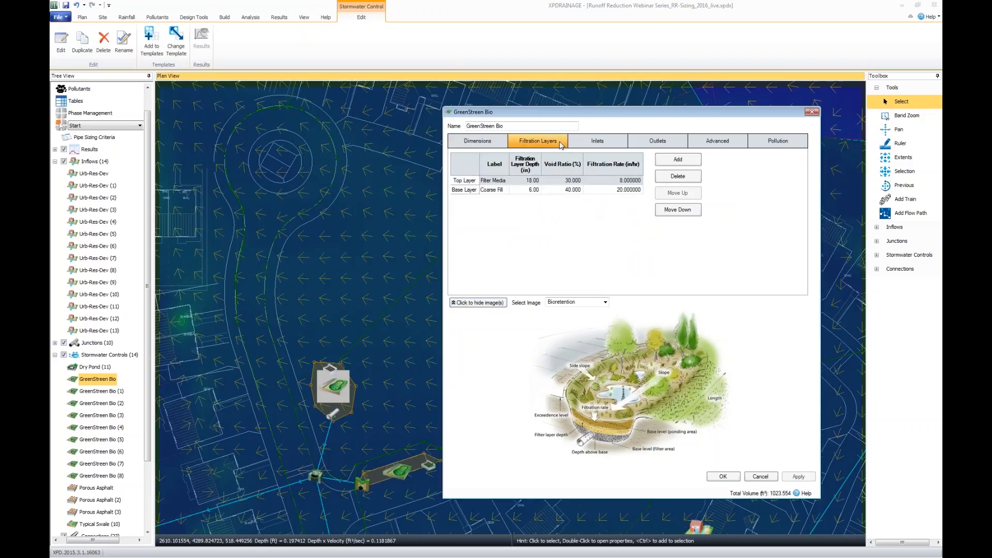
left_click(494, 143)
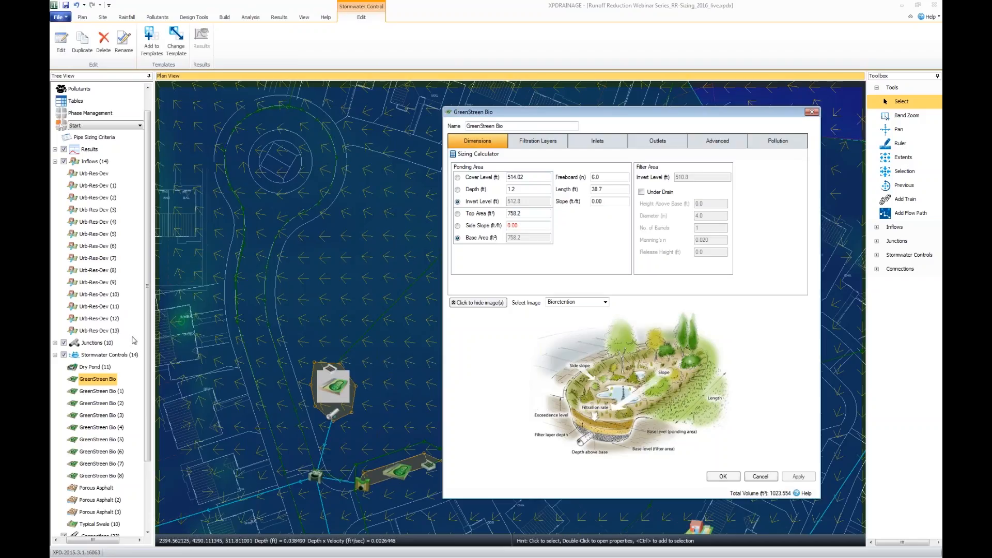
Collapse the inflow and stormwater control lists and hide the Deluge layer in the plan.
left_click(54, 161)
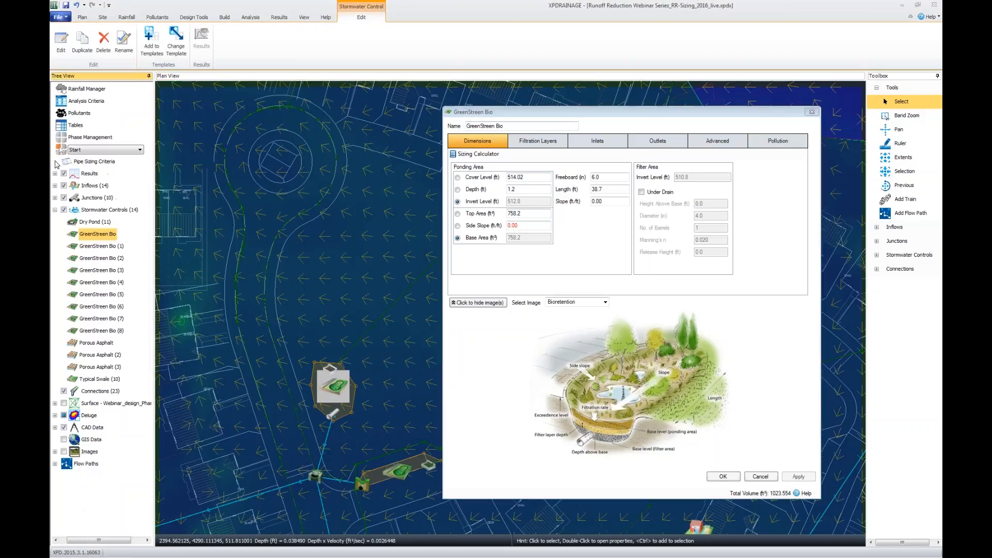
left_click(54, 210)
left_click(64, 246)
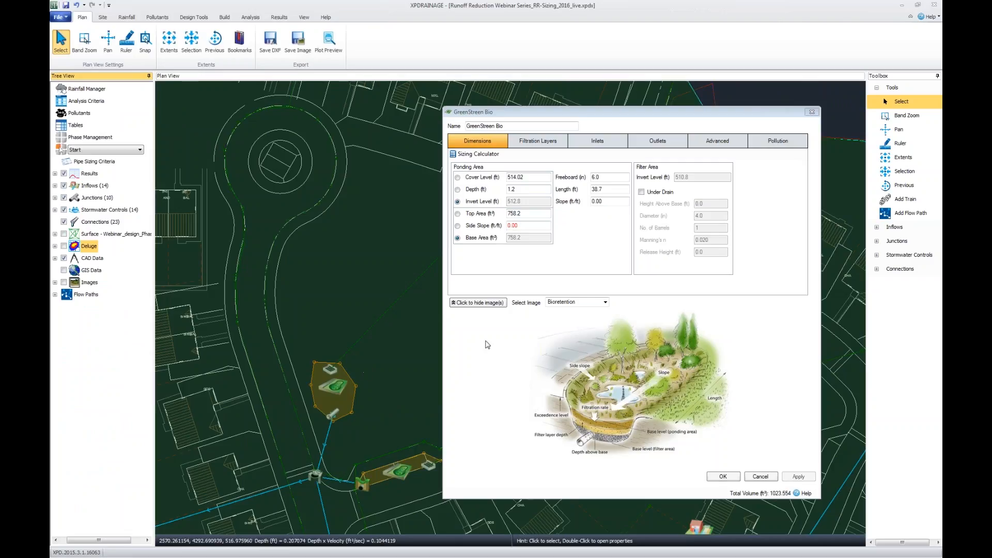
Hide the bioretention illustration and open the Sizing Calculator for GreenStreen Bio.
left_click(489, 303)
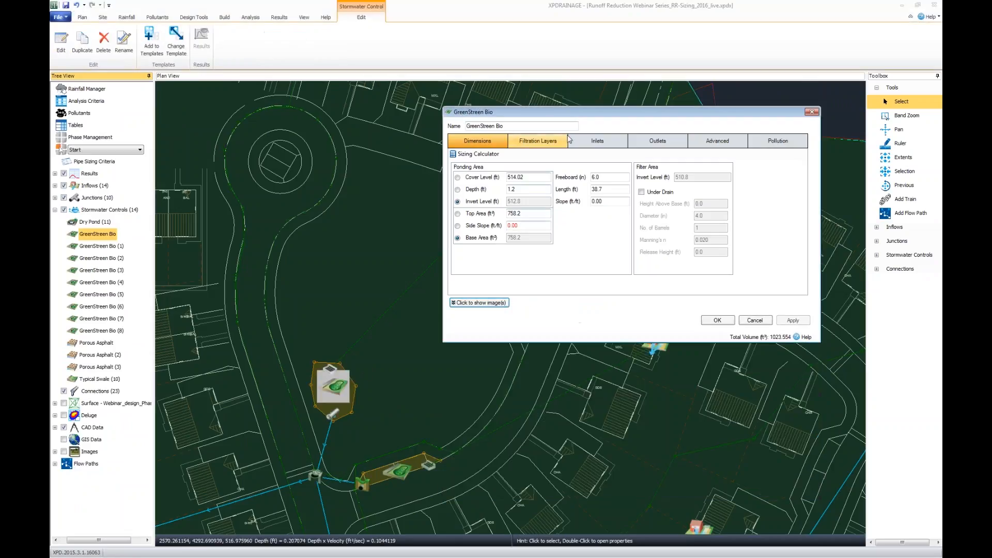
left_click_drag(585, 117, 571, 216)
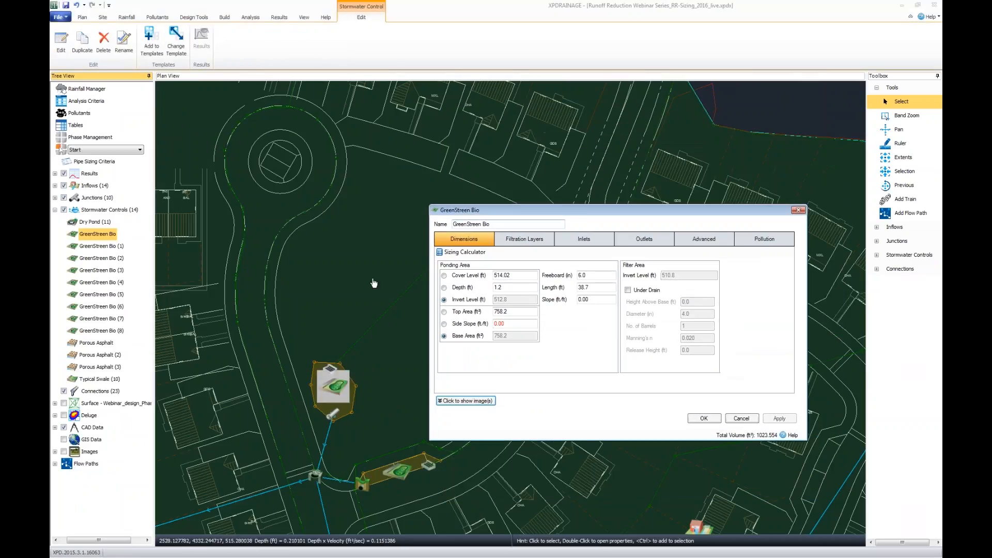
left_click_drag(361, 286, 286, 183)
left_click_drag(543, 213, 528, 194)
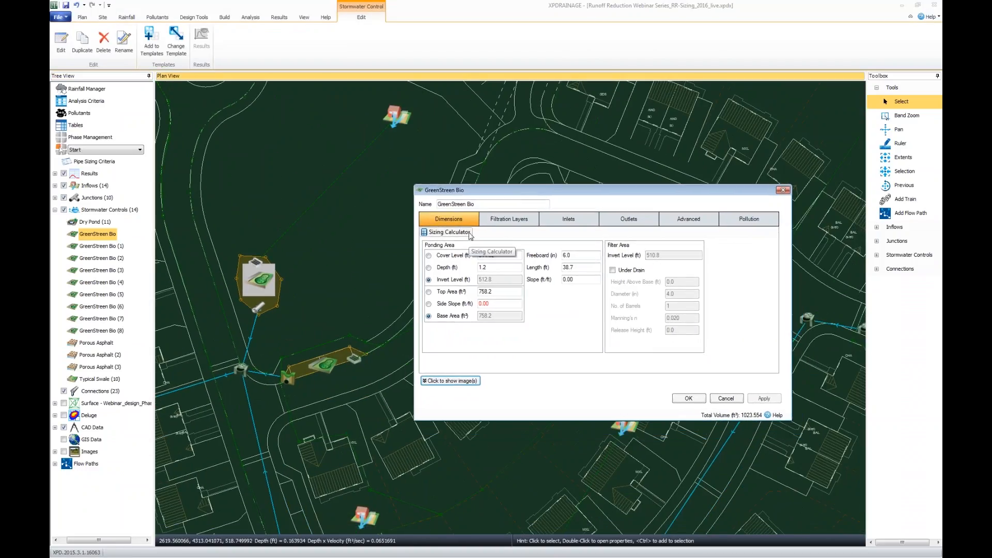
left_click(470, 233)
left_click_drag(595, 263, 529, 279)
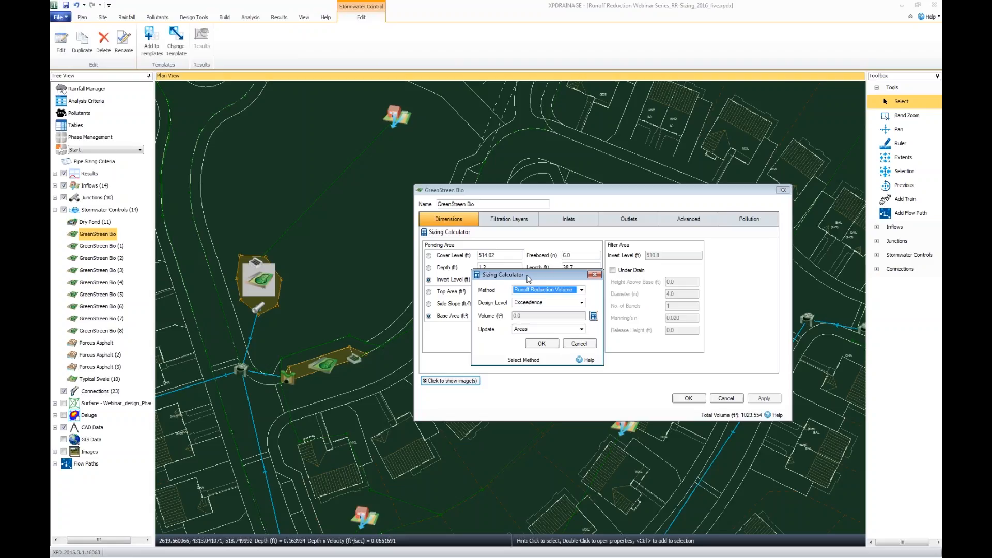
Try the Scale sizing method, and switch the method to Quick Storage Estimate.
left_click(582, 290)
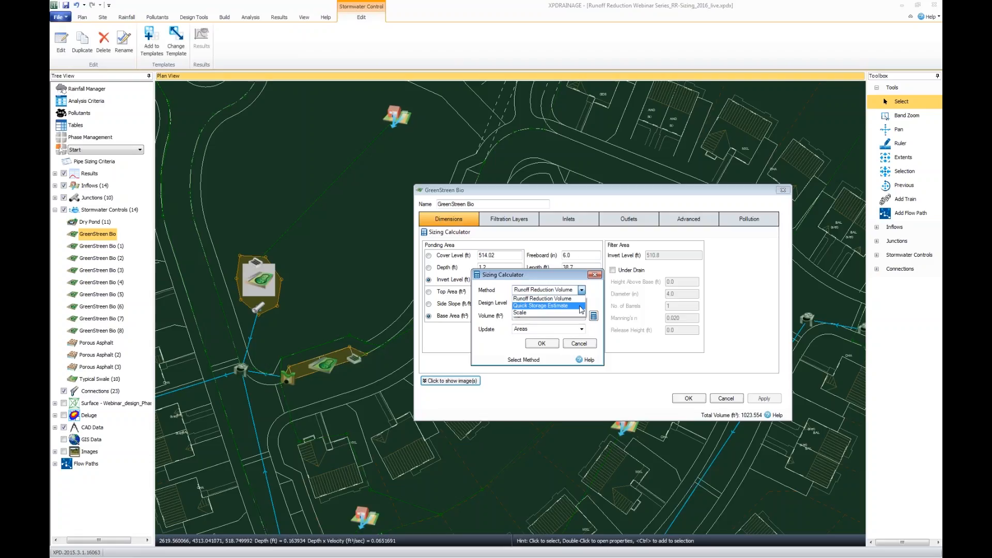
left_click(578, 312)
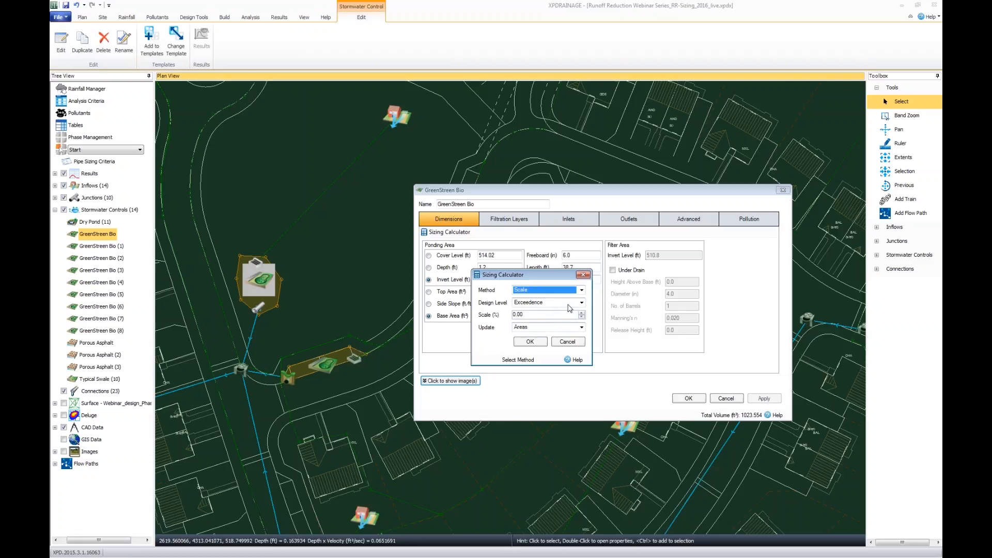
left_click(583, 291)
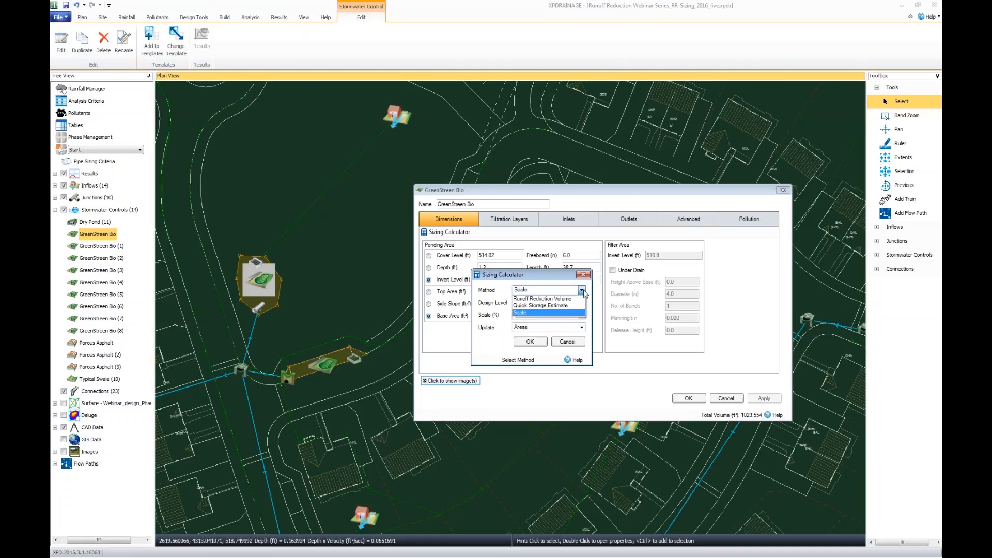
left_click(571, 306)
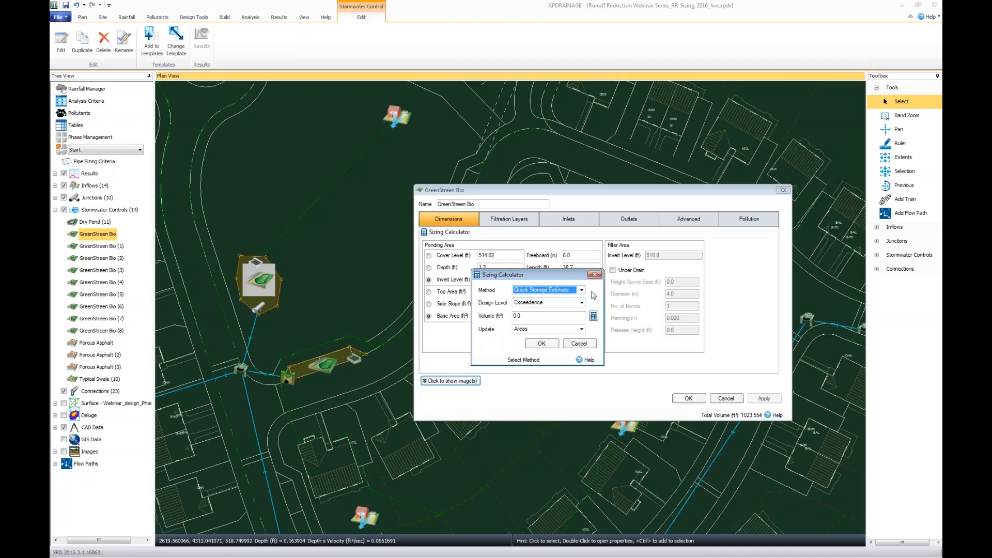
Try a Quick Storage Estimate with area 1.14 acre, discharge rate 0.44 ft³/s and SCS - Montgomery County-24hr rainfall, and cancel it.
left_click(593, 315)
left_click_drag(610, 227, 815, 256)
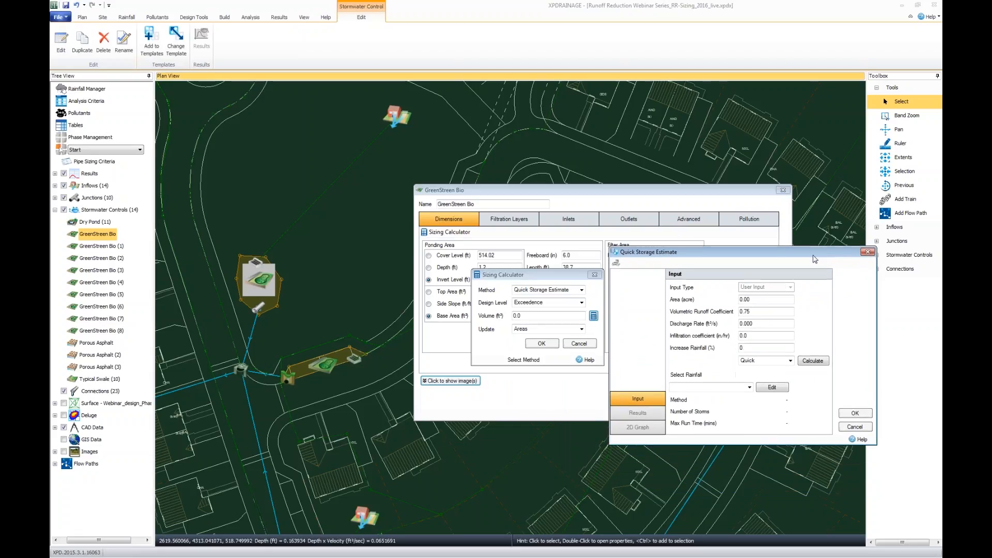
left_click(785, 300)
type("1.14")
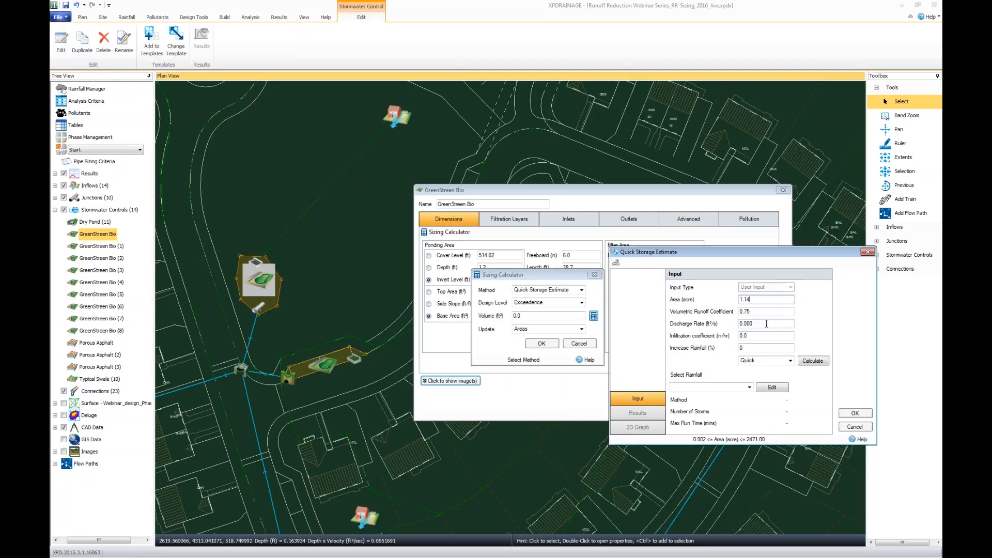
left_click(766, 323)
type("0.44")
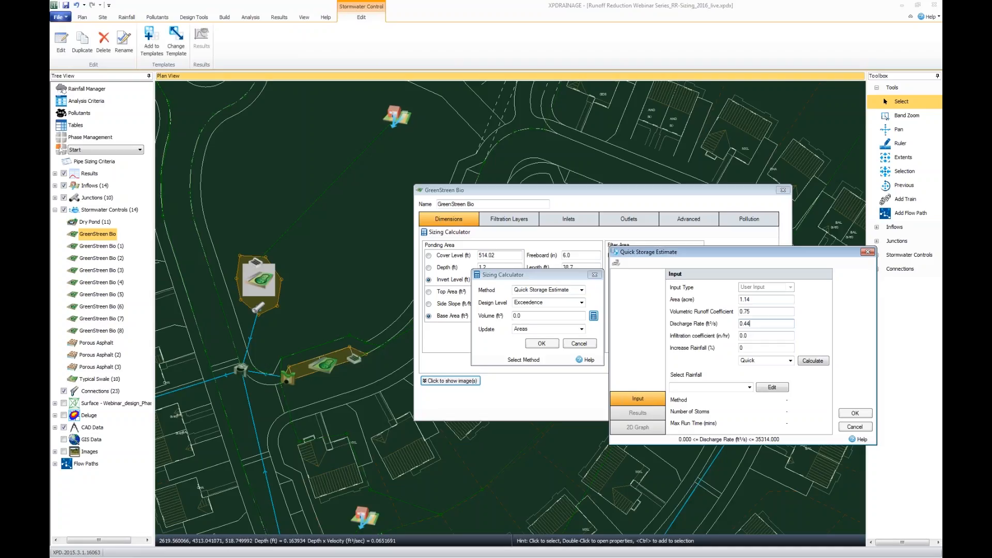
key("Tab")
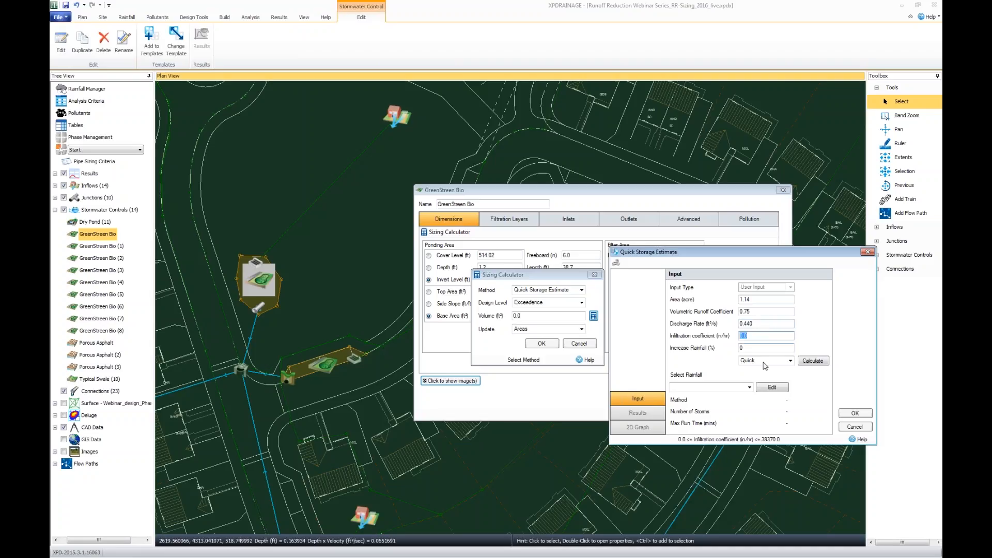
left_click(749, 387)
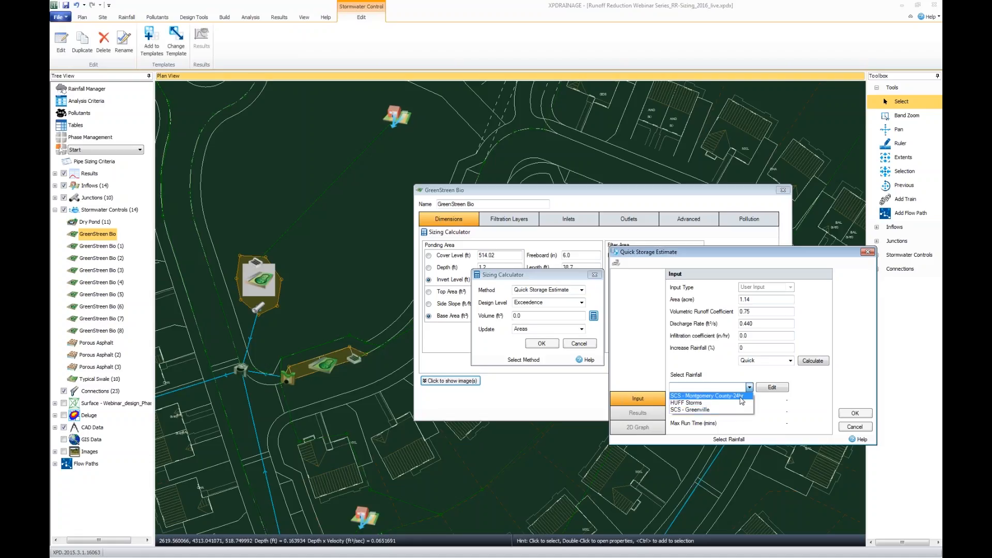
left_click(743, 396)
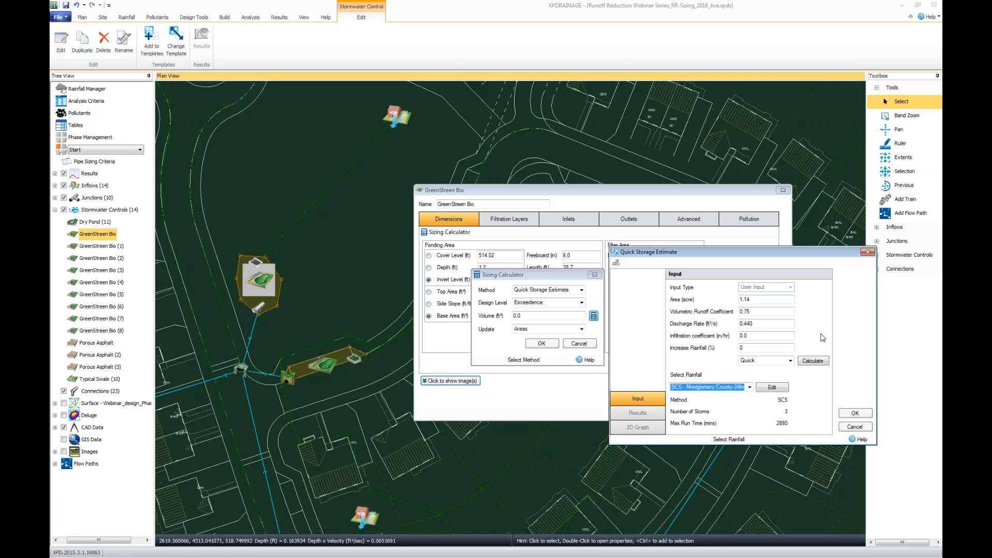
left_click(855, 428)
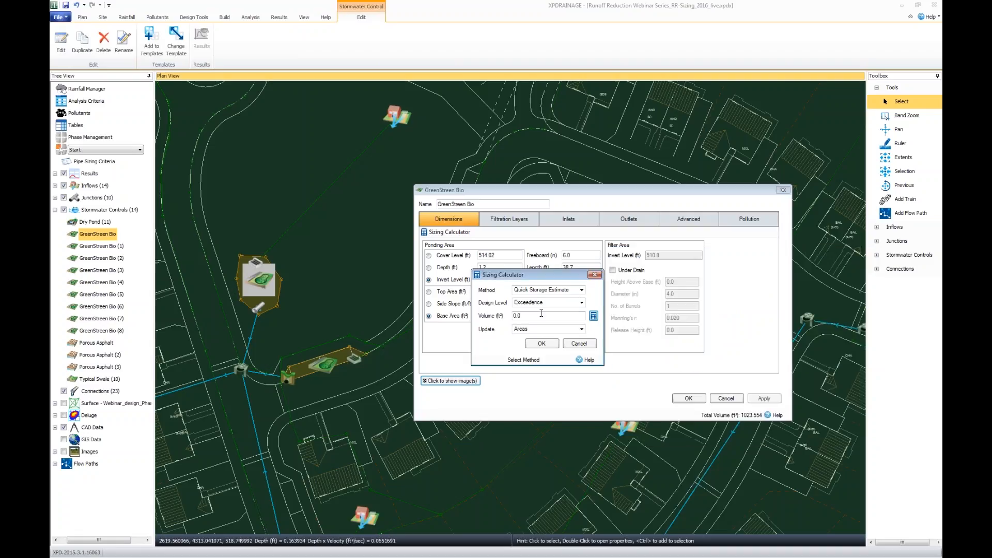
Set the sizing method to Runoff Reduction Volume and uncover the control's dimensions.
left_click(581, 290)
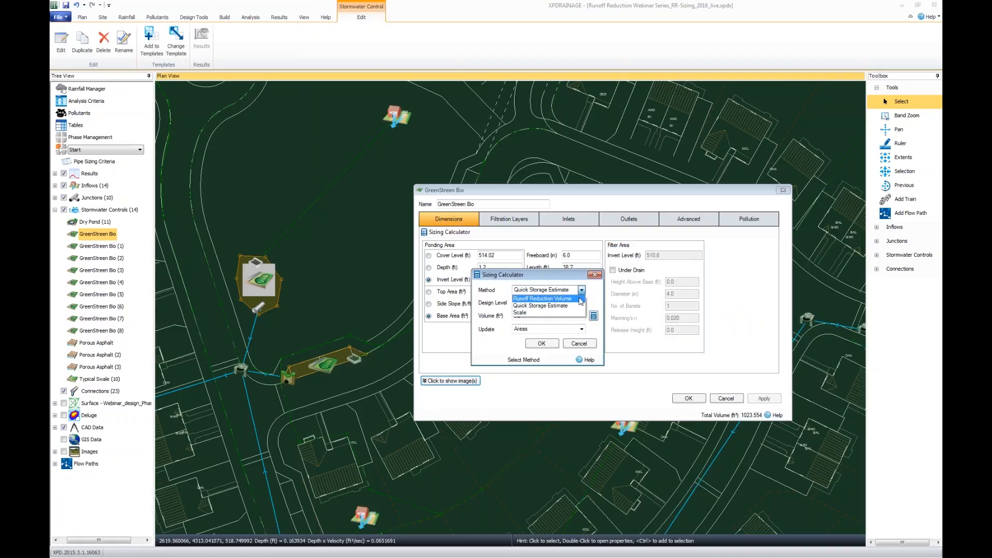
left_click(580, 299)
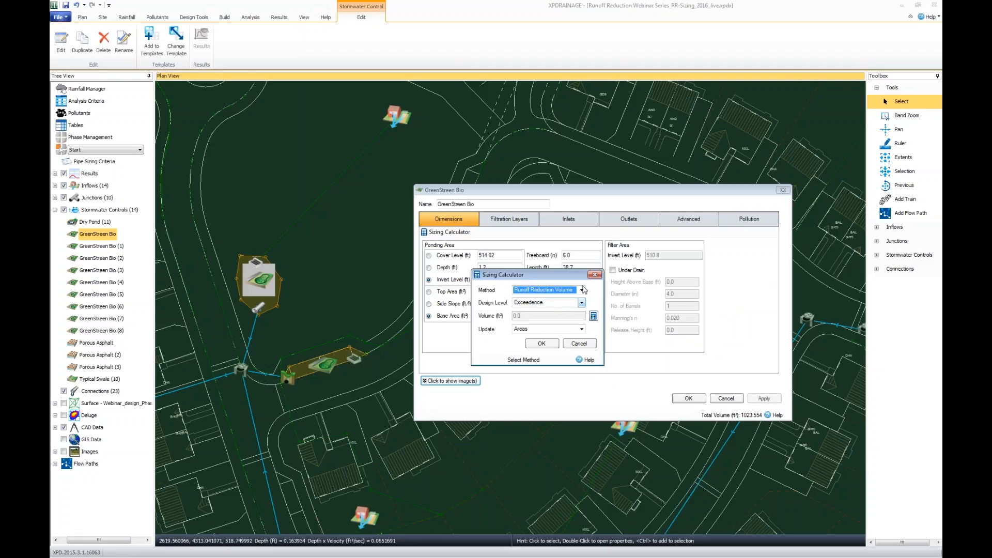
left_click_drag(578, 275, 663, 204)
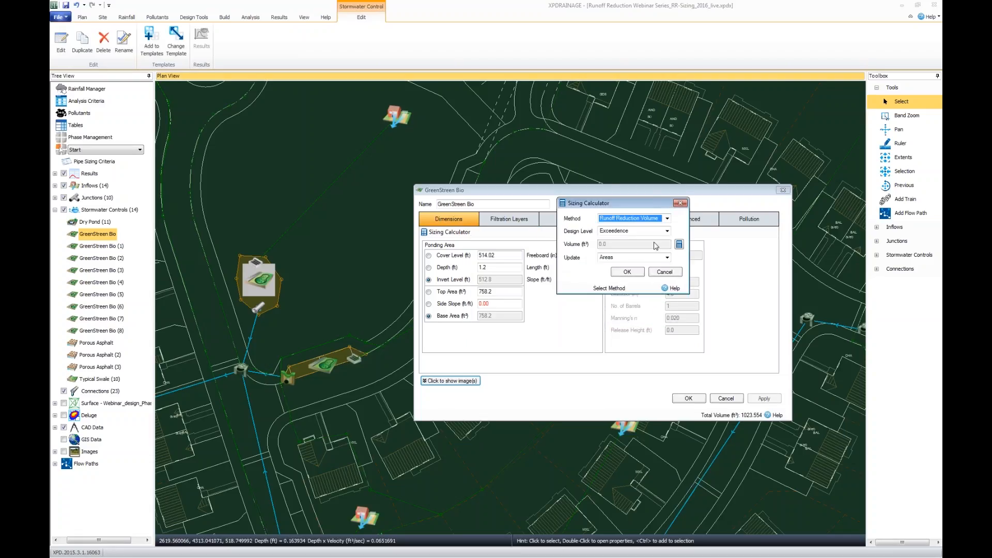
Try the Exceedence and Lowest Outlet design levels, and settle on Freeboard for the sizing calculation.
left_click(667, 231)
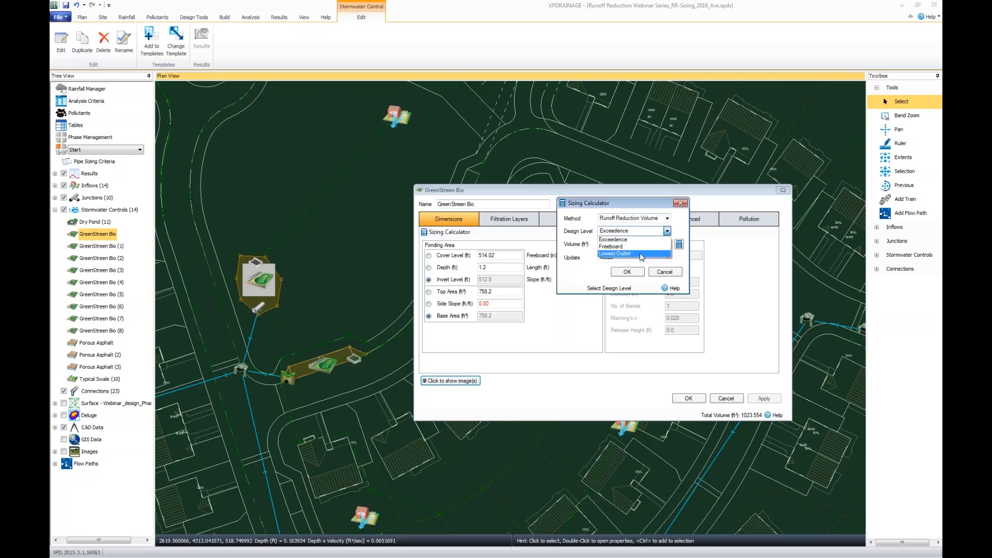
left_click(649, 239)
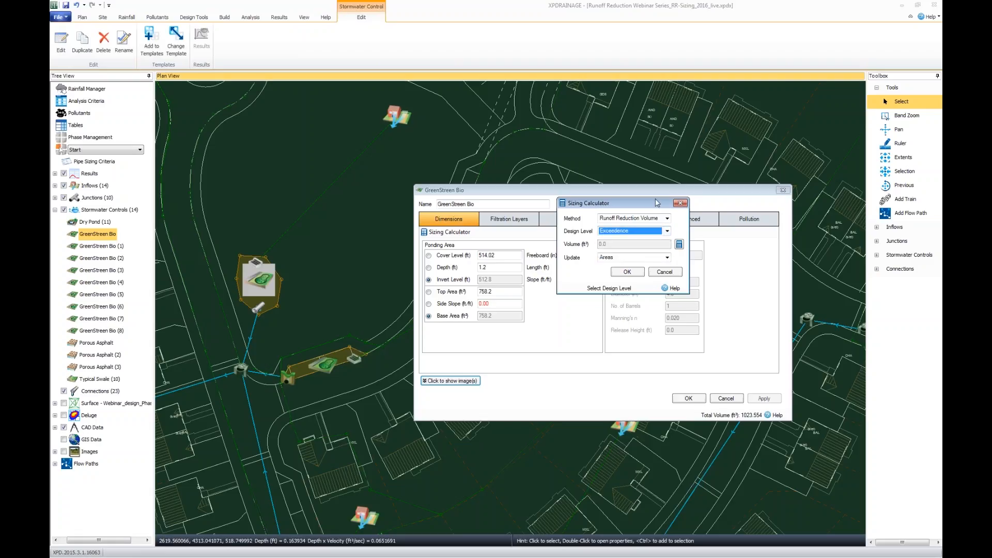
left_click_drag(657, 204, 654, 305)
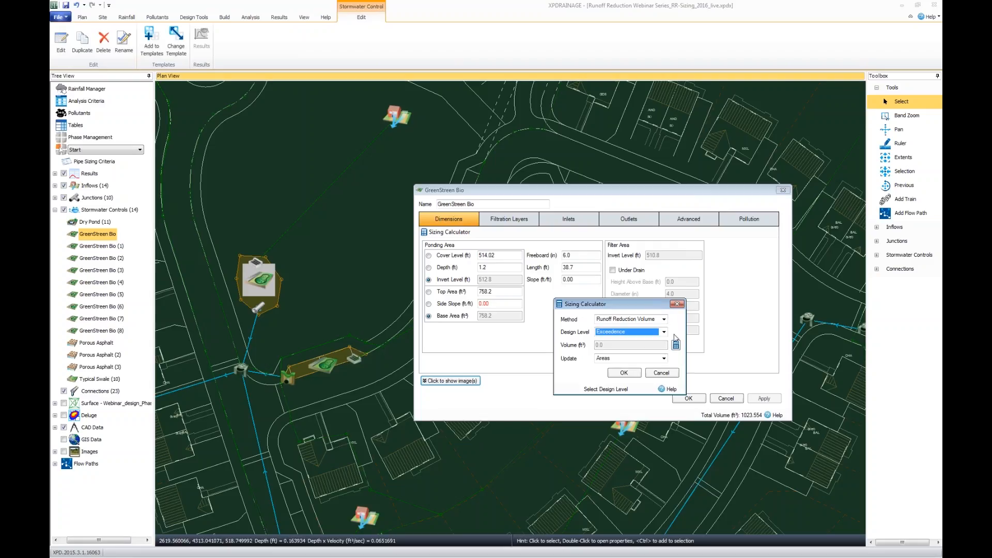
left_click(664, 332)
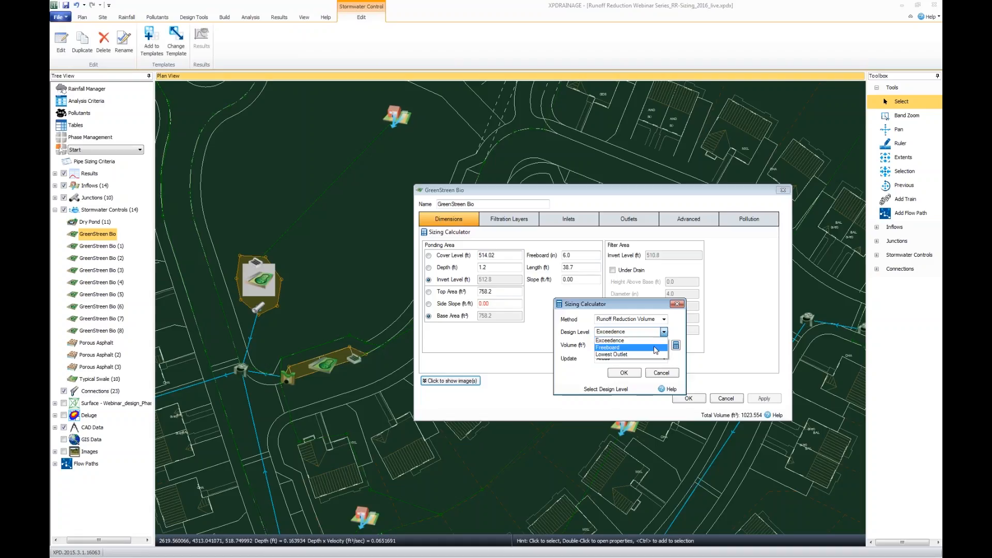
left_click(658, 347)
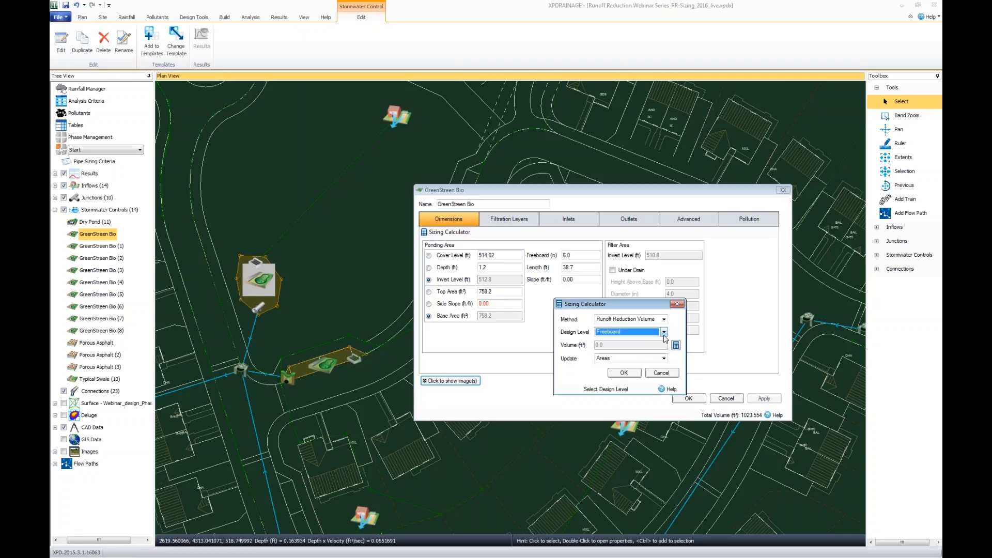
left_click(664, 333)
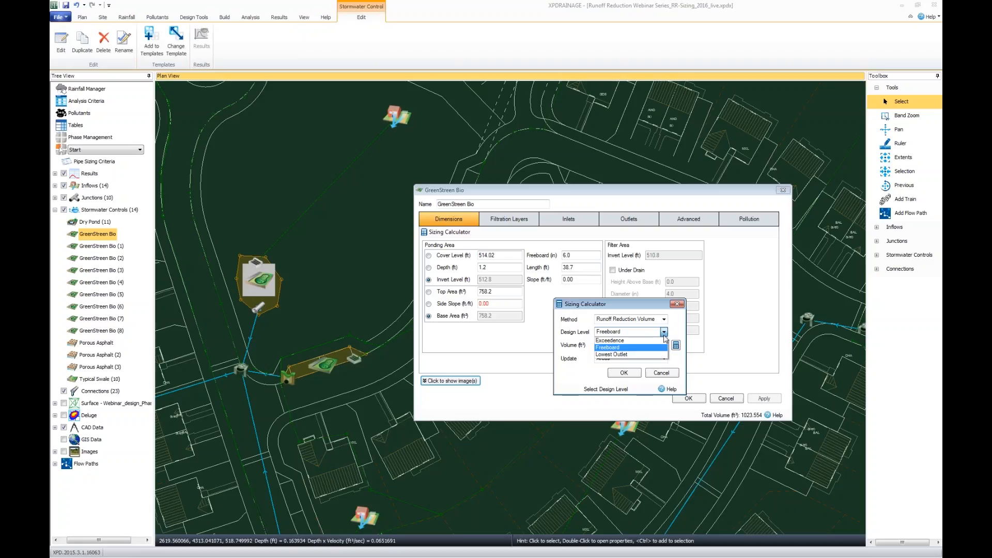
left_click(660, 354)
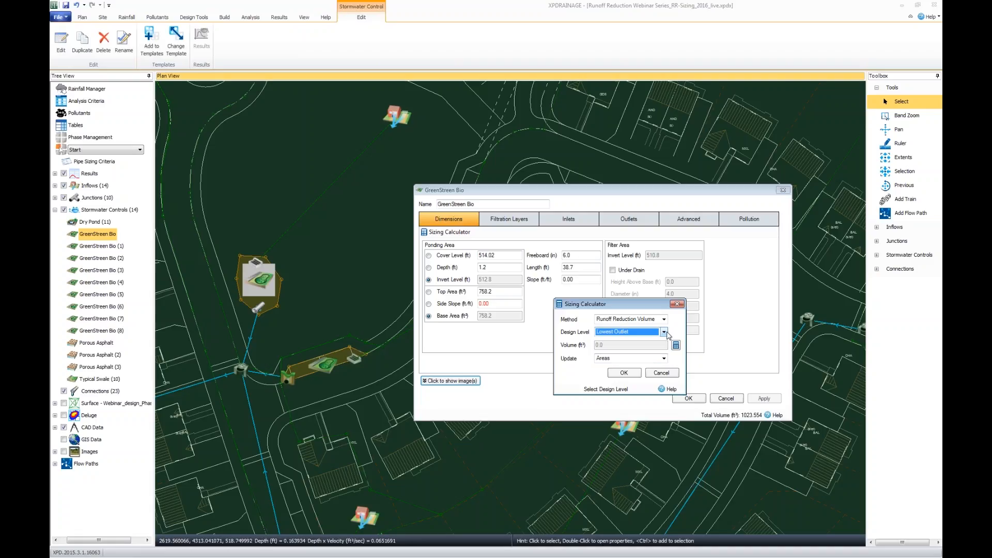
left_click(665, 332)
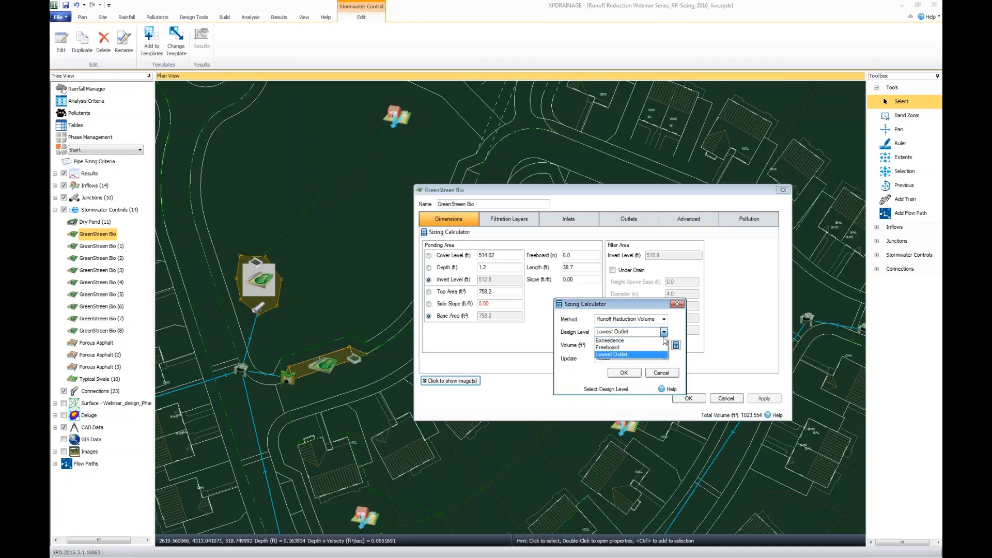
left_click(634, 344)
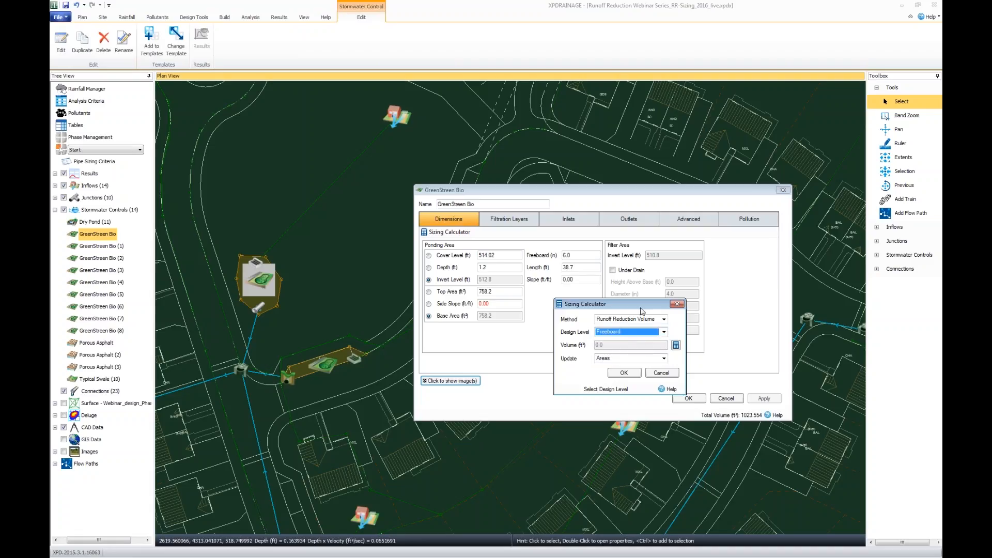
Review the parameters the Sizing Calculator can update, and keep Areas as the update parameter.
left_click_drag(643, 306, 645, 296)
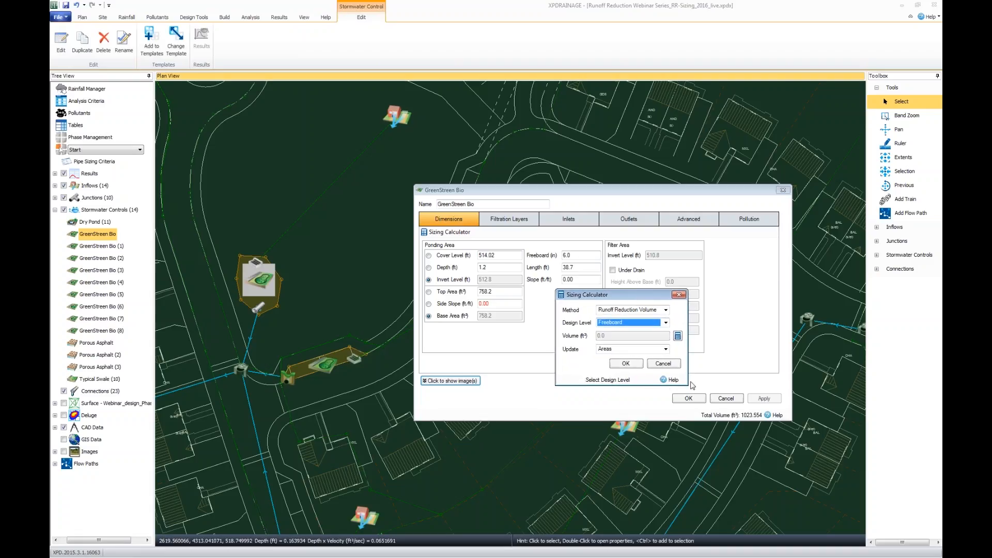
left_click(666, 349)
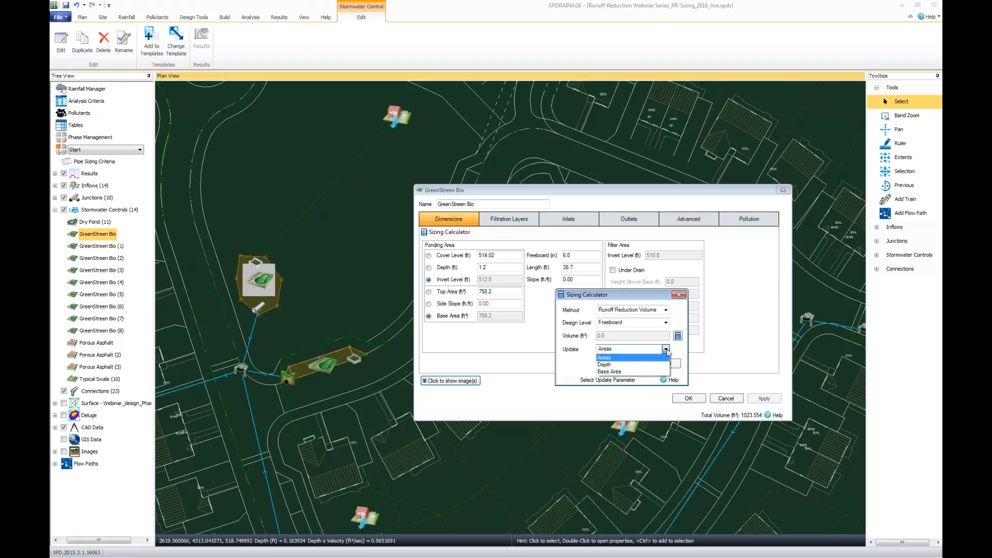
left_click(667, 351)
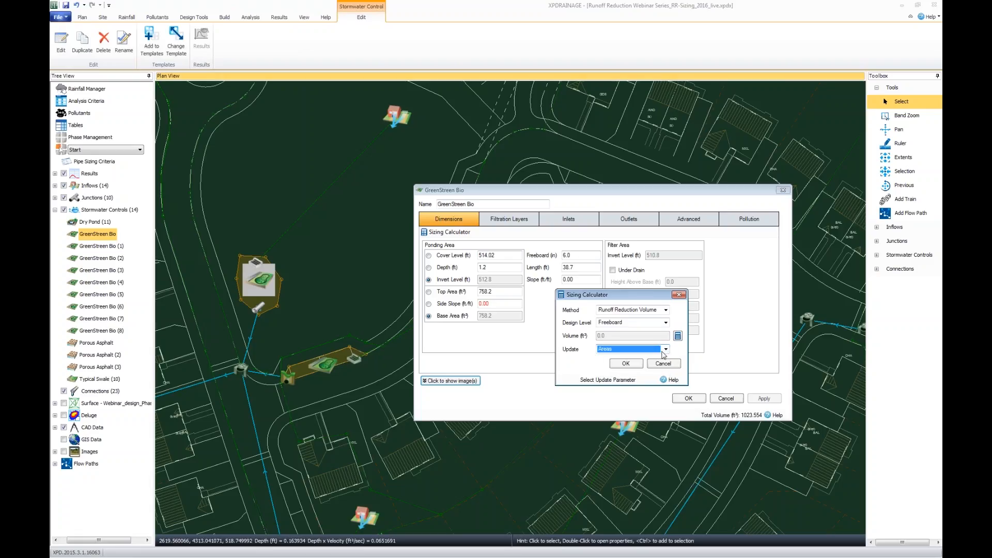
left_click(667, 350)
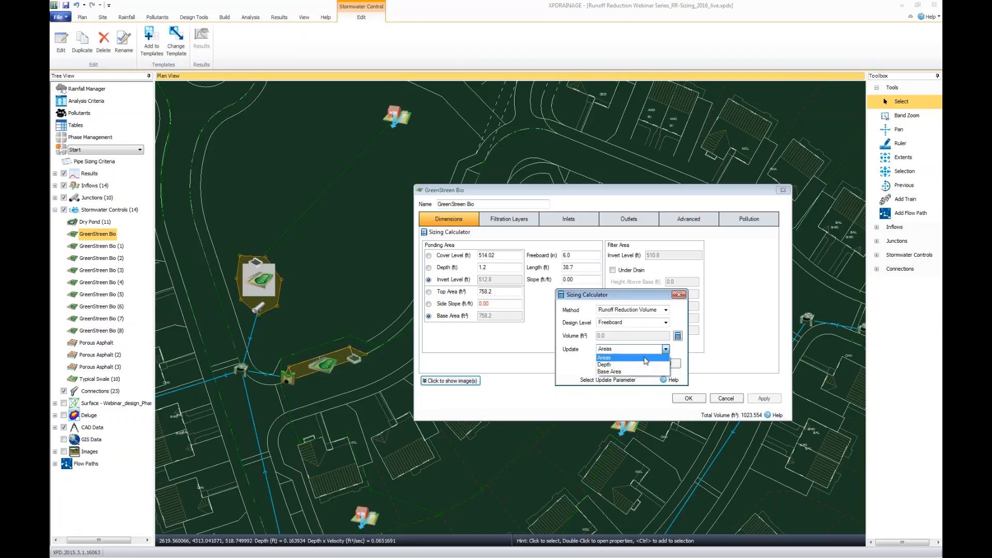
left_click(646, 360)
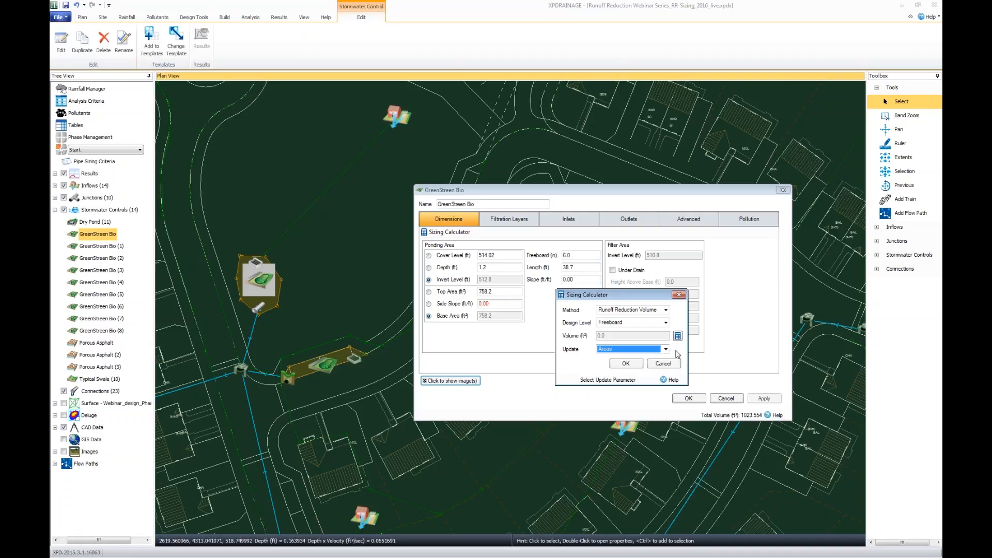
left_click_drag(661, 300, 640, 300)
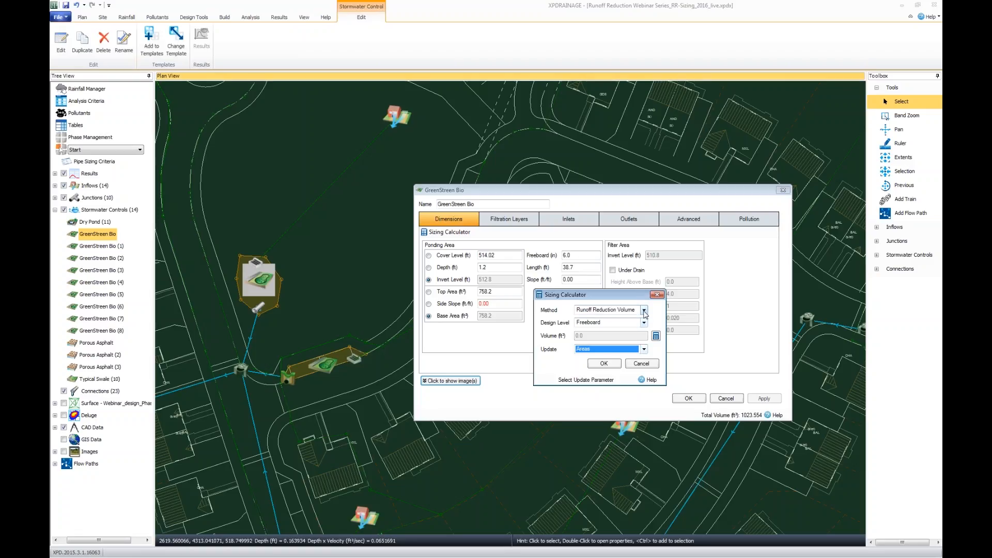
Open the water quality volume calculation, try the Simple Water Quality Volume method, and return to Runoff Reduction.
left_click(657, 337)
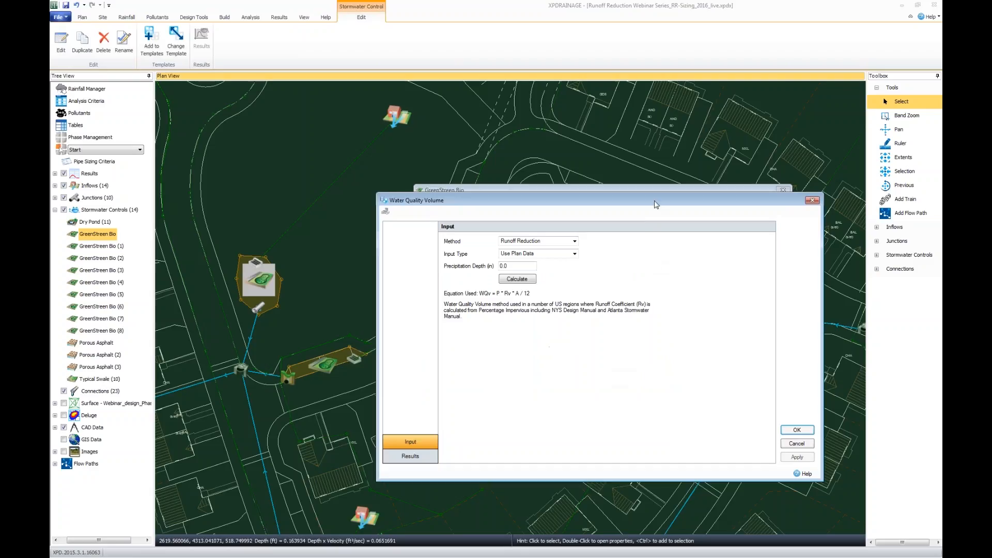
left_click_drag(653, 197, 630, 225)
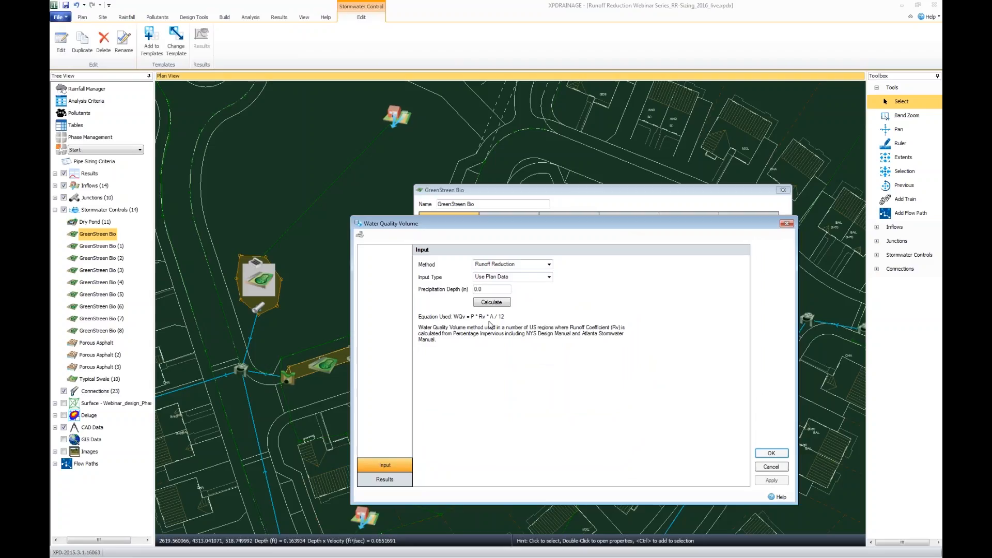
left_click(549, 265)
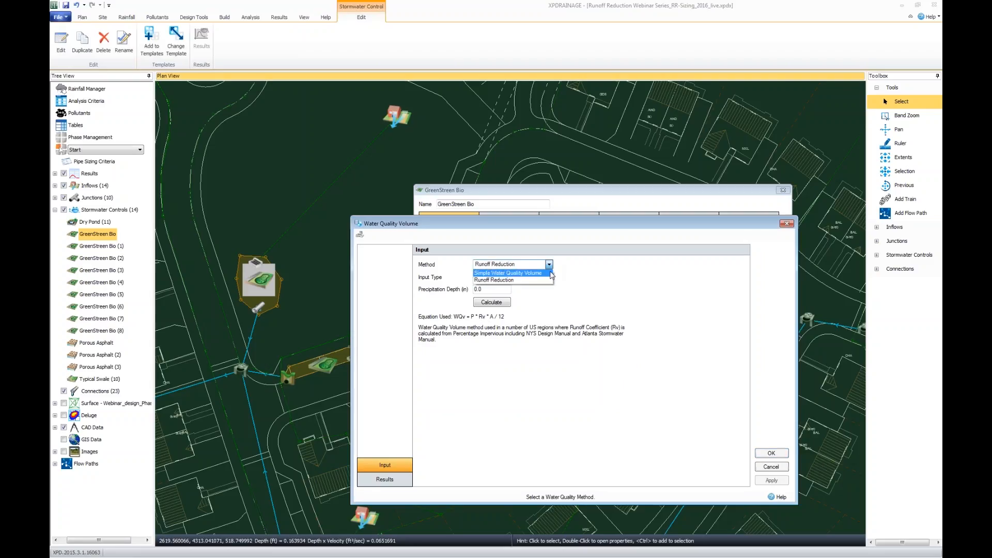
left_click(550, 273)
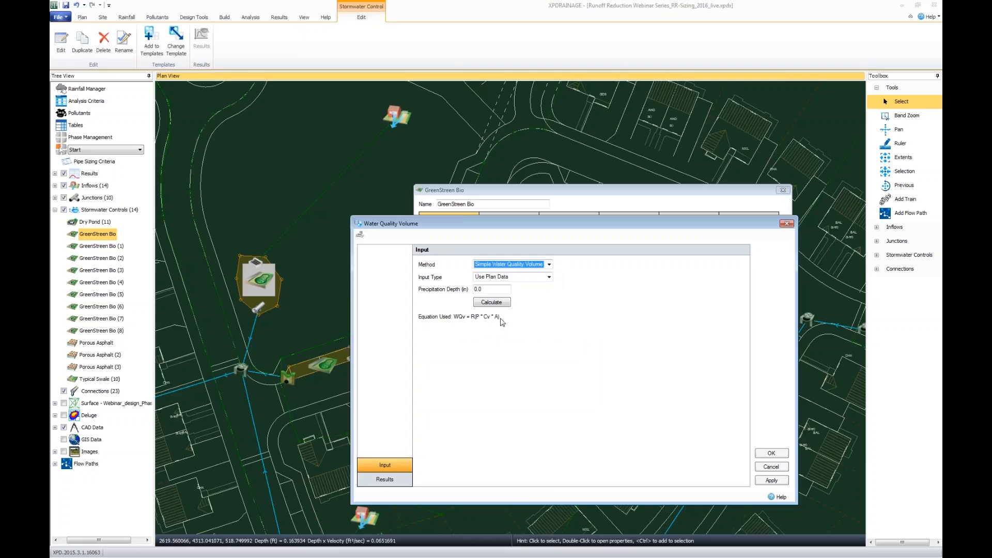
left_click(549, 264)
left_click(549, 280)
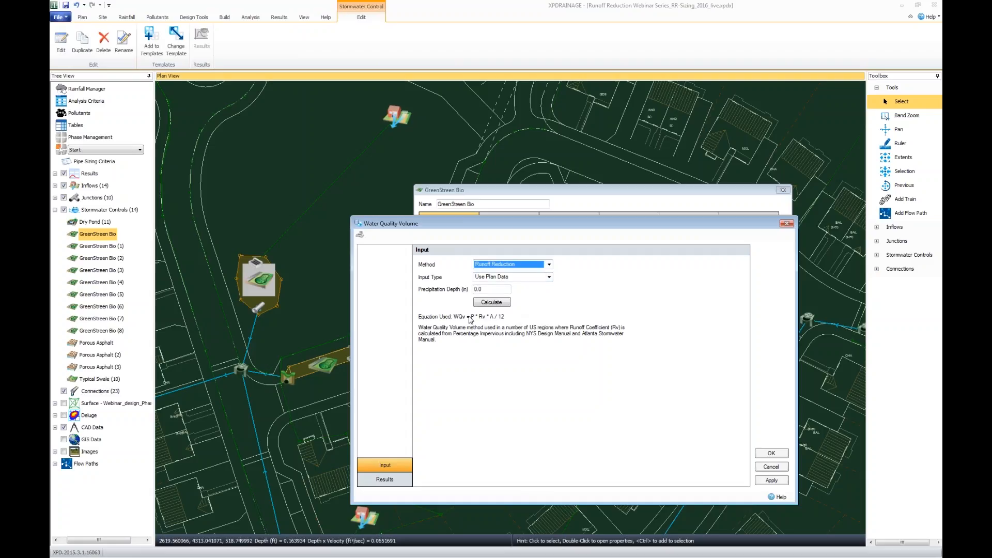
Try User Input as the input type, and switch back to Use Plan Data.
left_click(549, 277)
left_click(549, 293)
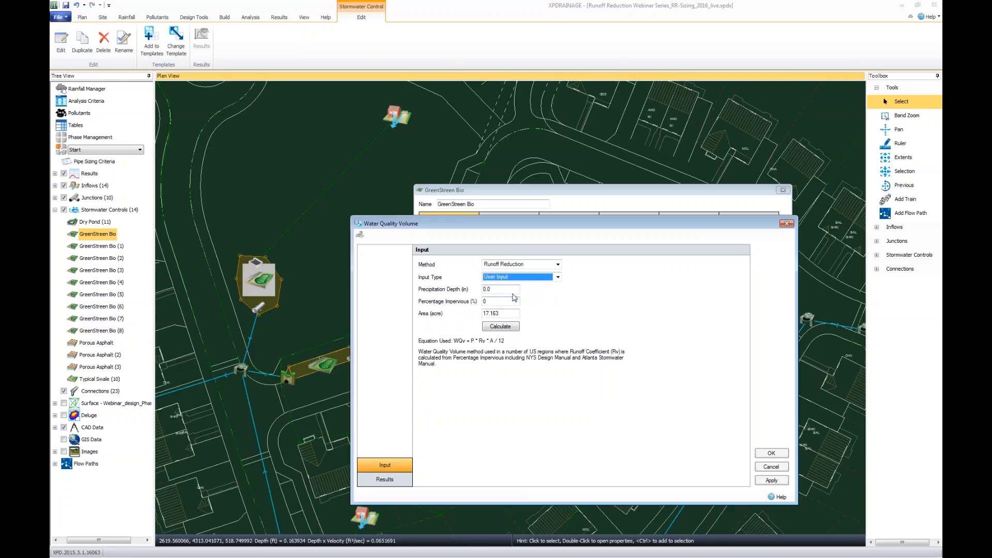
left_click(558, 277)
left_click(560, 289)
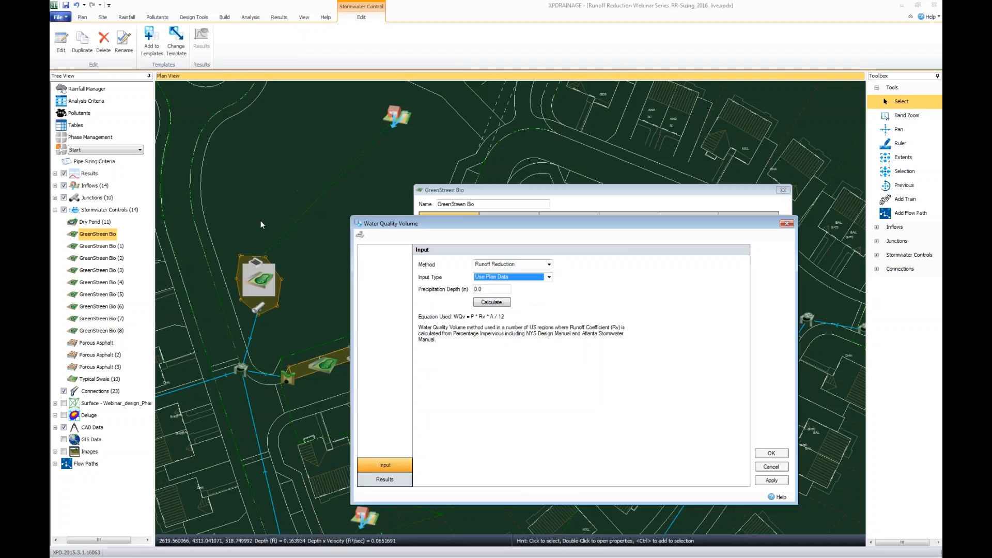
Set the precipitation depth to 1.0 in and calculate the water quality volume.
left_click(489, 290)
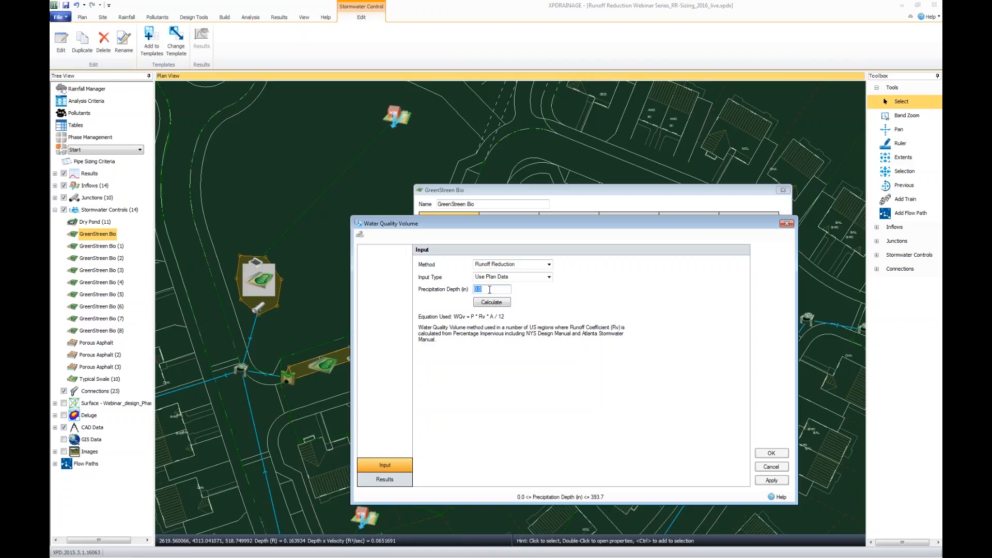
type("1.0")
left_click(491, 301)
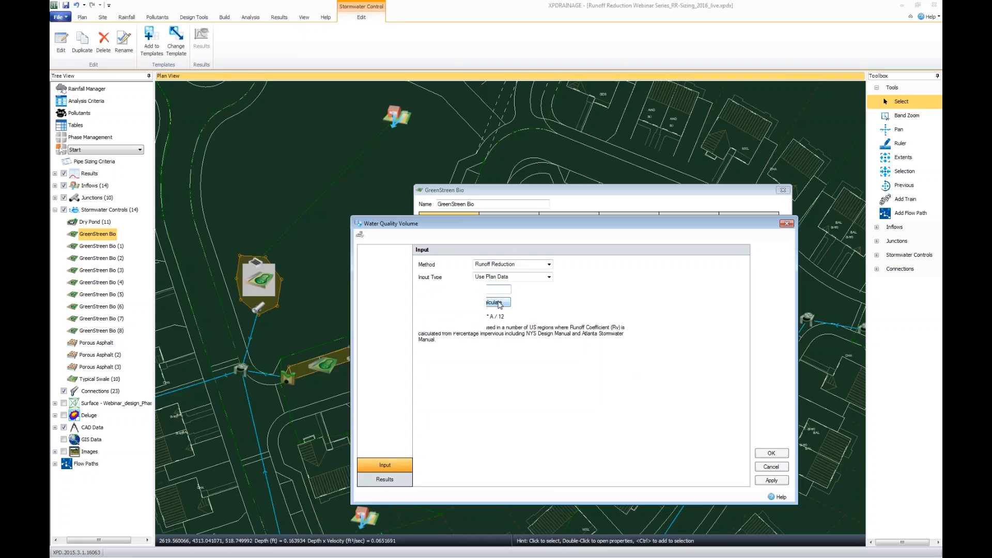
Examine the detailed inflow and SWC columns in the Runoff Reduction results, and hide them again.
left_click_drag(527, 223, 504, 202)
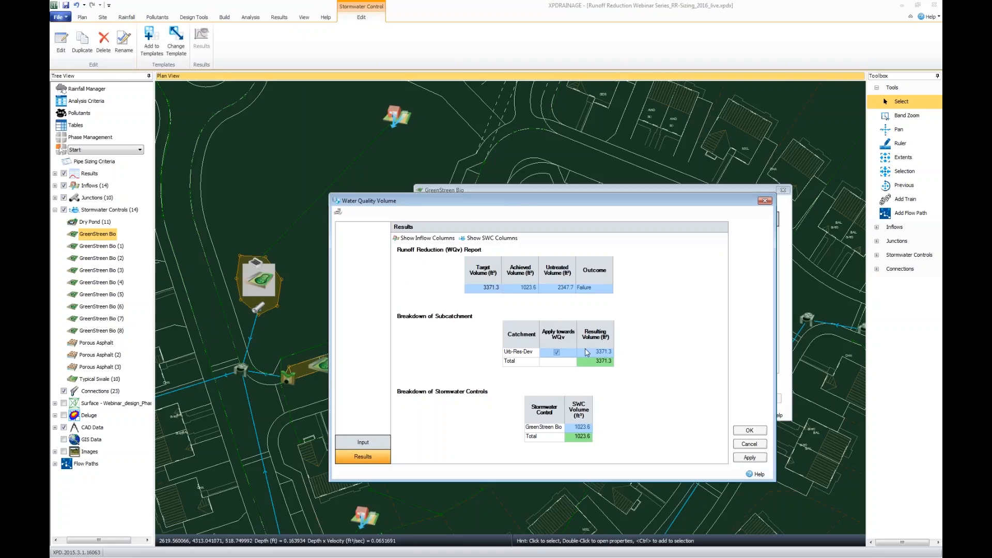
left_click(441, 239)
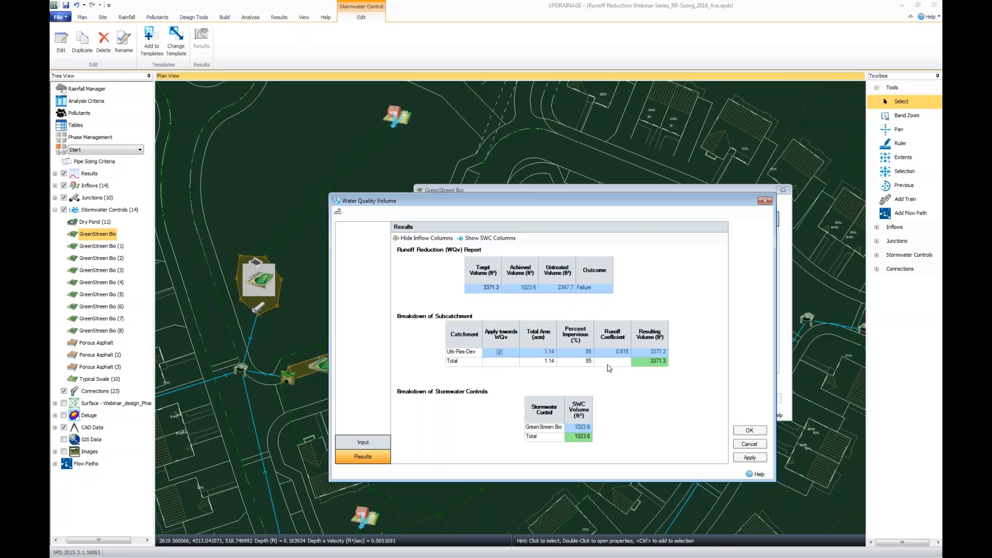
left_click(492, 239)
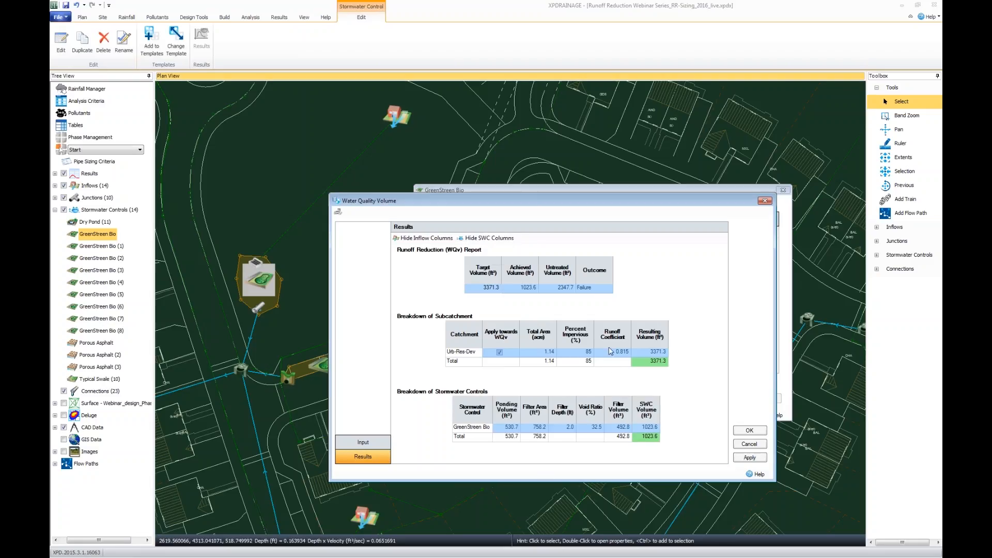
left_click(490, 239)
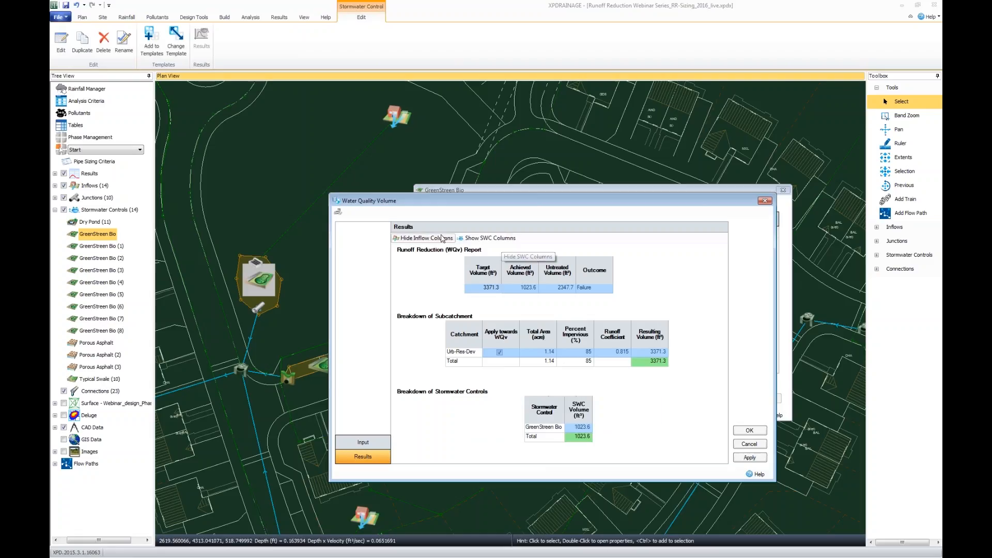
left_click(442, 238)
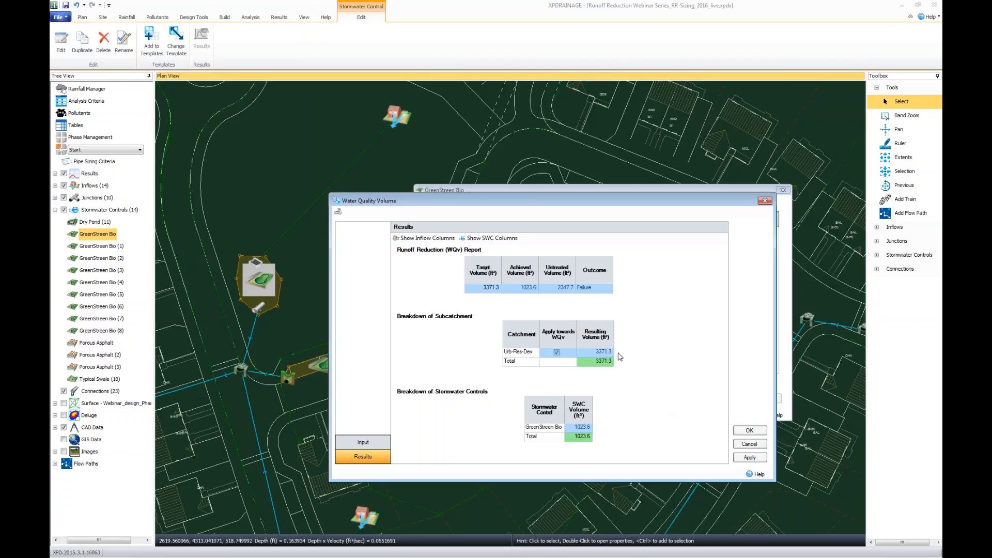
Accept the calculated volume, resize GreenStreen Bio with Areas as the update parameter, and save its dimensions.
left_click(750, 431)
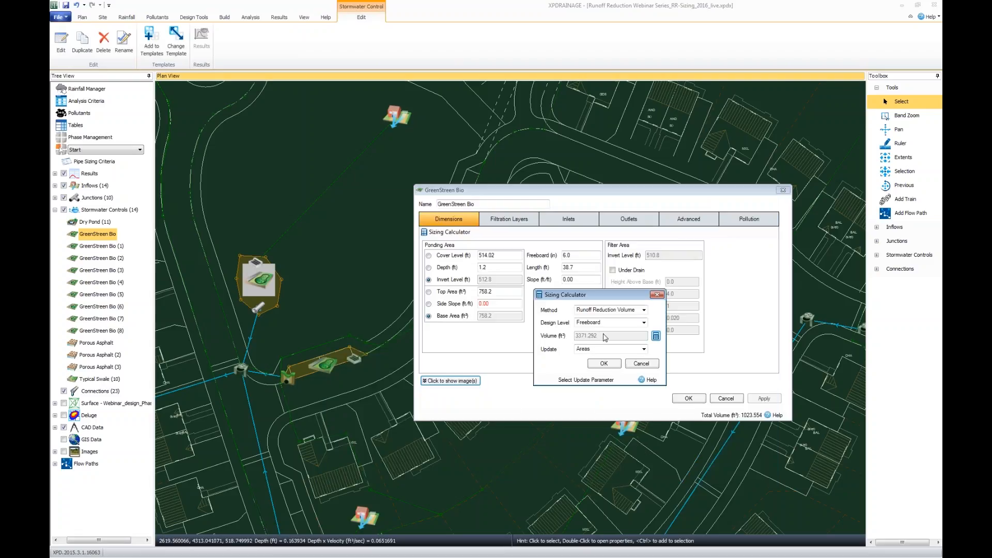
left_click(645, 350)
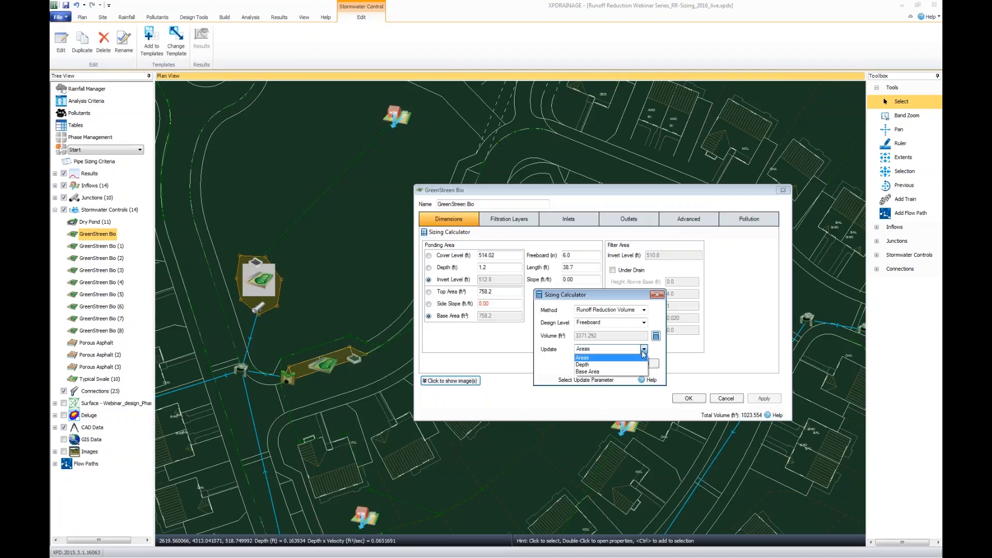
left_click(644, 350)
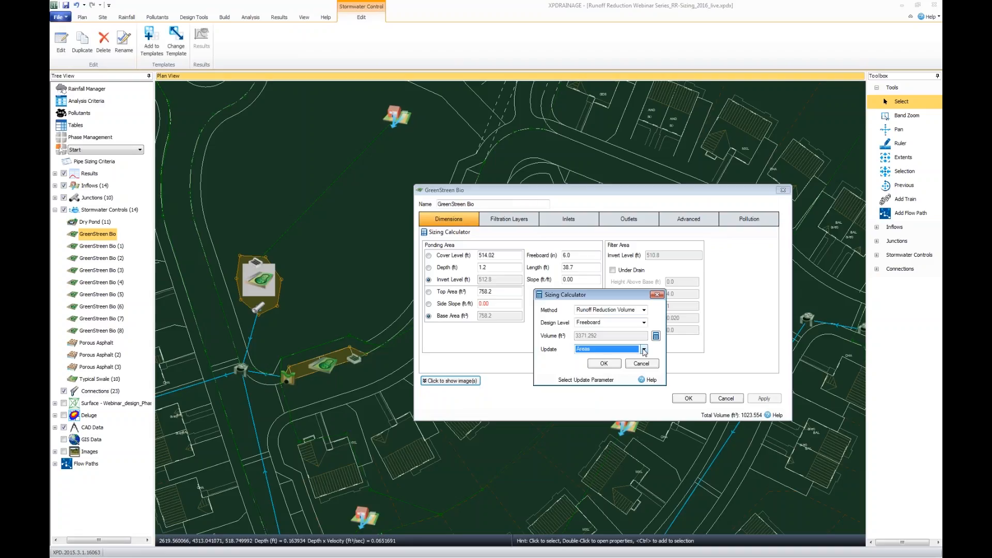
left_click(604, 363)
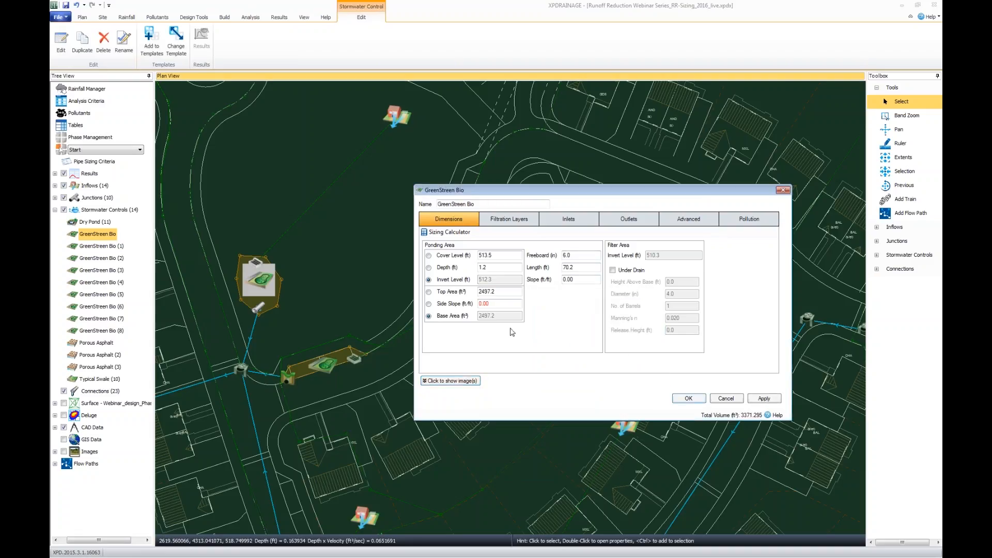
left_click(689, 398)
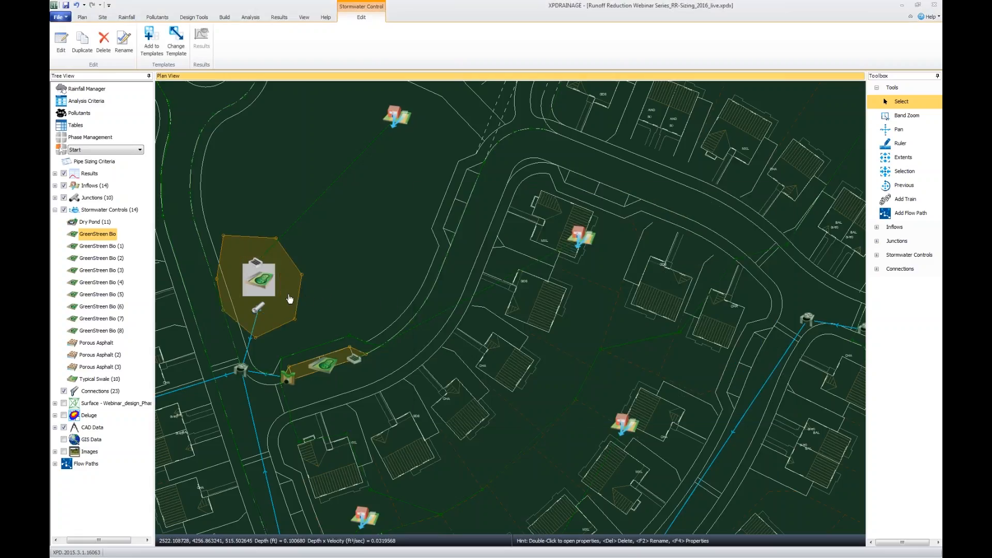
Move the enlarged GreenStreen Bio outline slightly east, and replace it with an eleven-vertex outline fitted beside the road corner.
left_click_drag(288, 295, 305, 299)
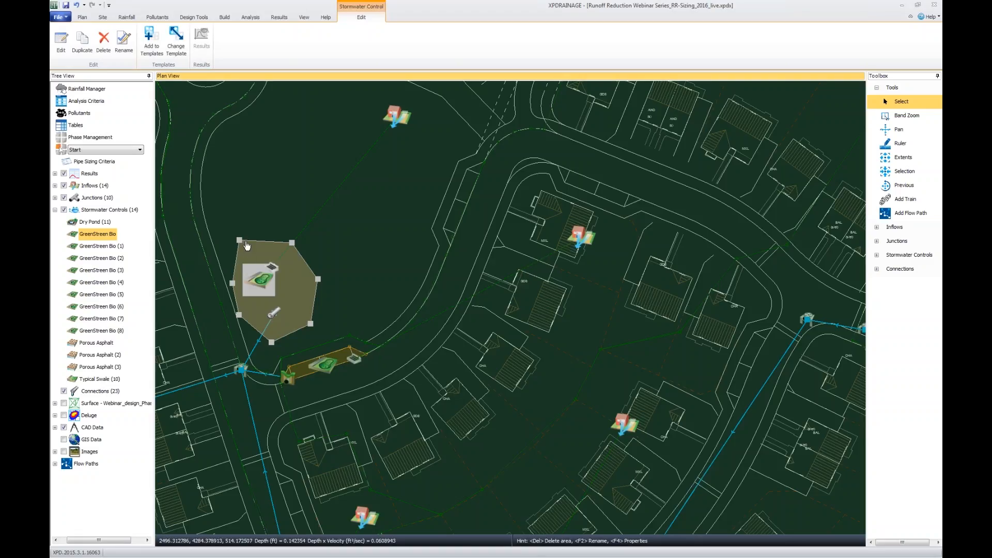
right_click(290, 305)
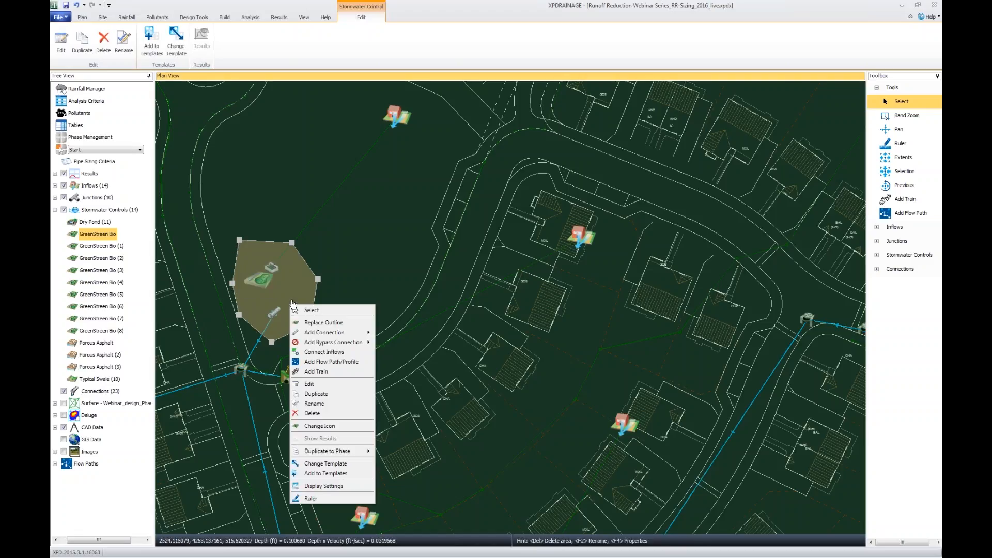
left_click(358, 323)
left_click(226, 243)
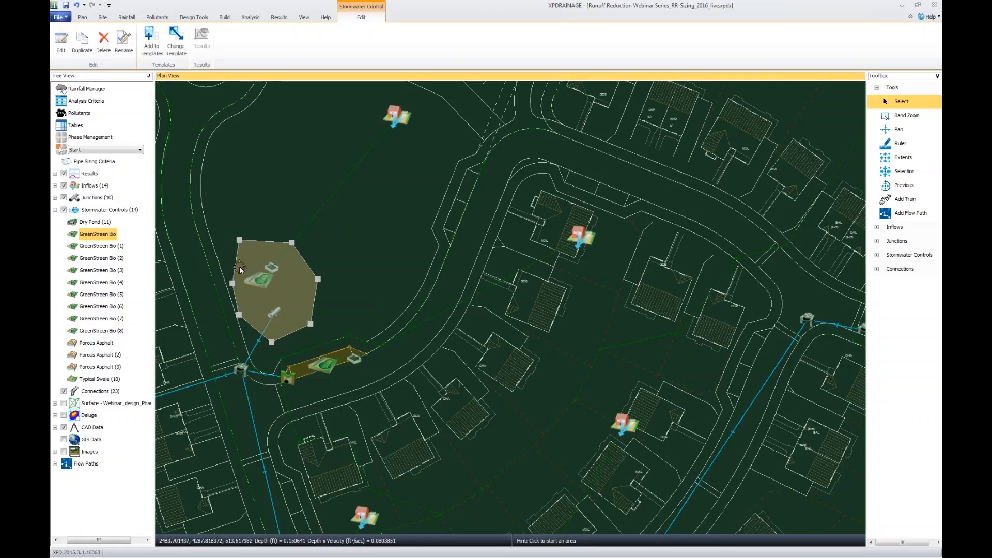
left_click(245, 321)
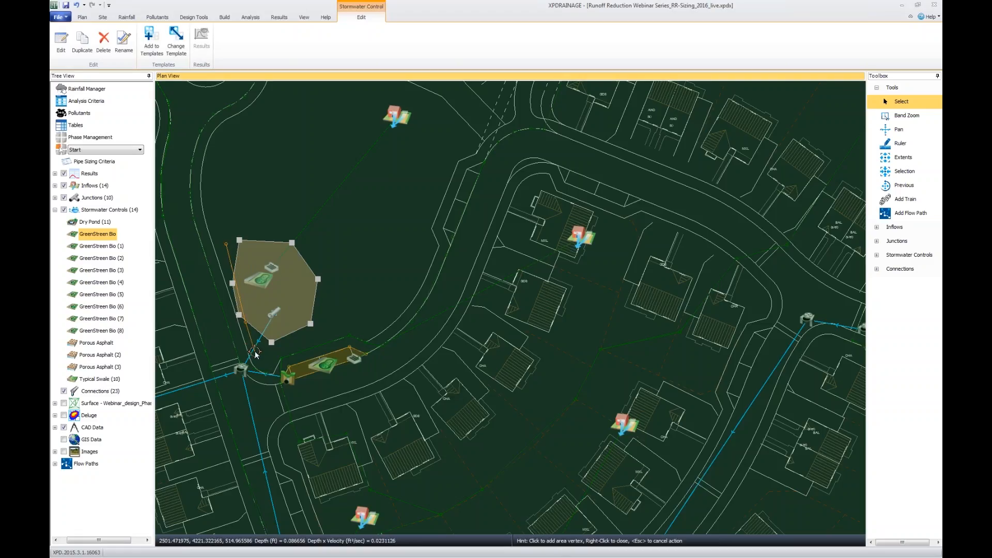
left_click(256, 352)
left_click(279, 354)
left_click(300, 348)
left_click(315, 335)
left_click(313, 305)
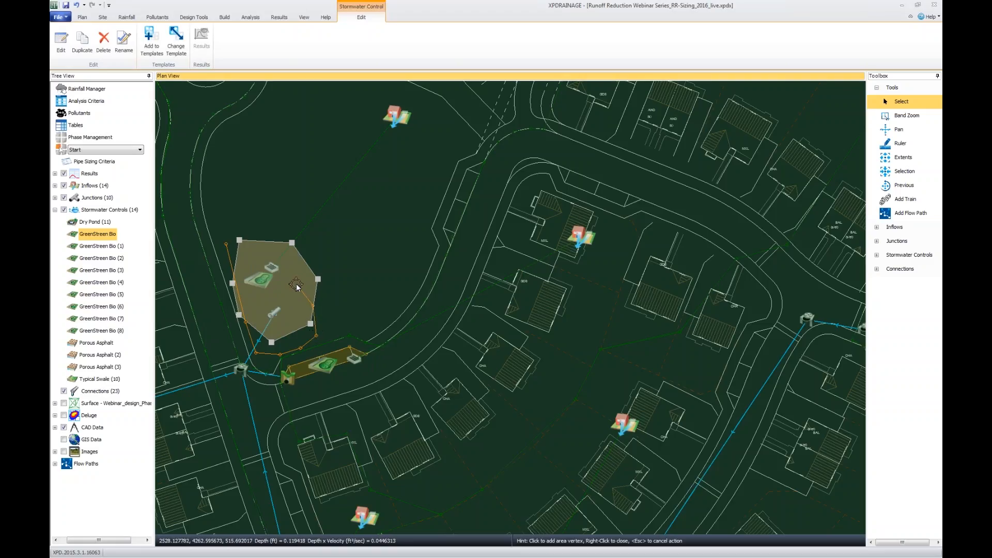
left_click(292, 282)
left_click(279, 256)
left_click(256, 248)
left_click(247, 234)
right_click(227, 238)
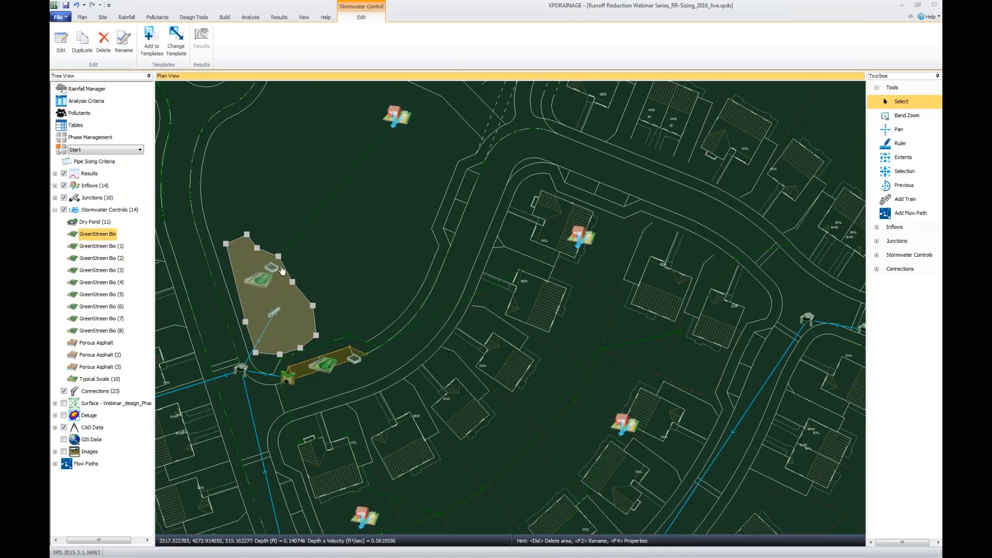
Recalculate the runoff reduction volume for the redrawn GreenStreen Bio and resize its areas to match.
double_click(288, 322)
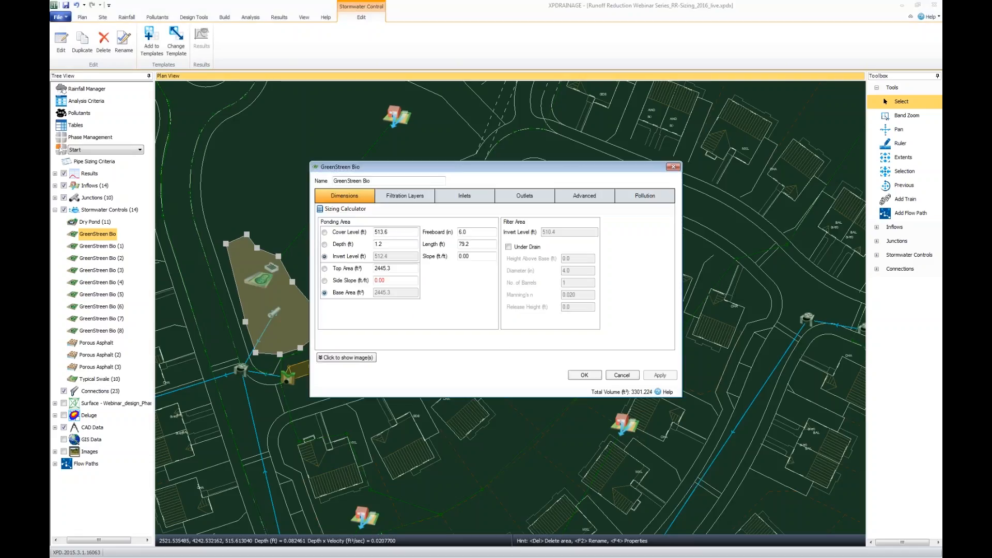
left_click(358, 209)
left_click(552, 278)
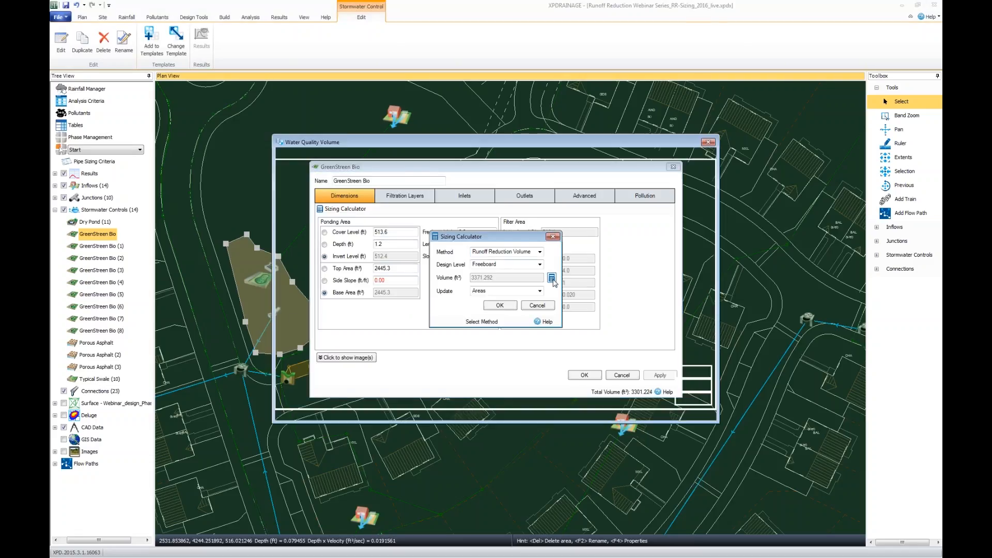
left_click(423, 222)
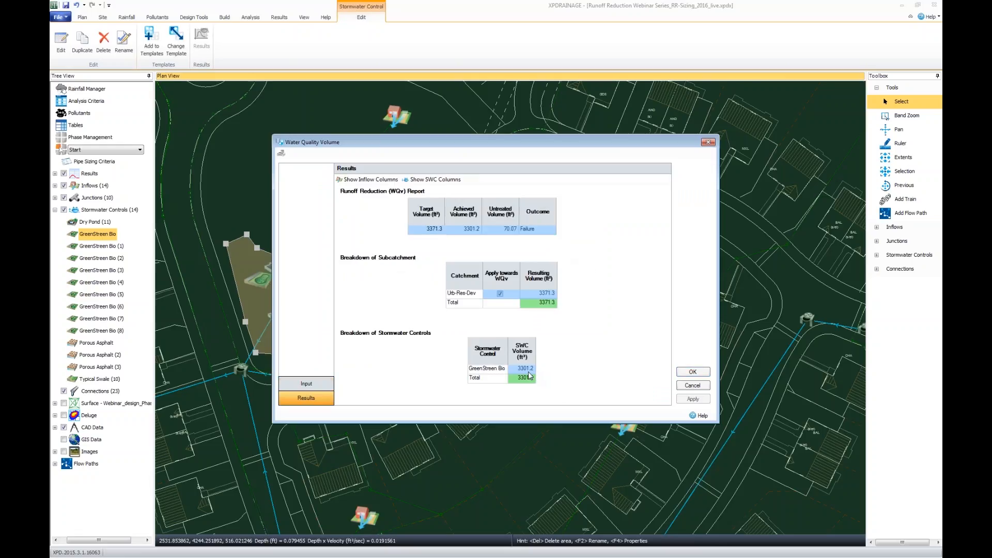
left_click(692, 372)
left_click(499, 306)
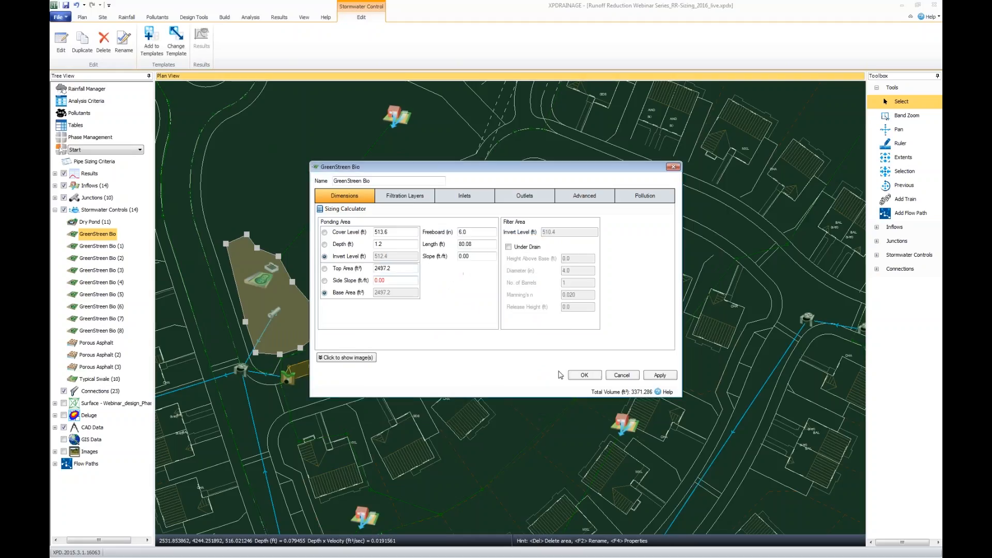
Save the resized GreenStreen Bio and switch the active phase to Global Start.
left_click(585, 375)
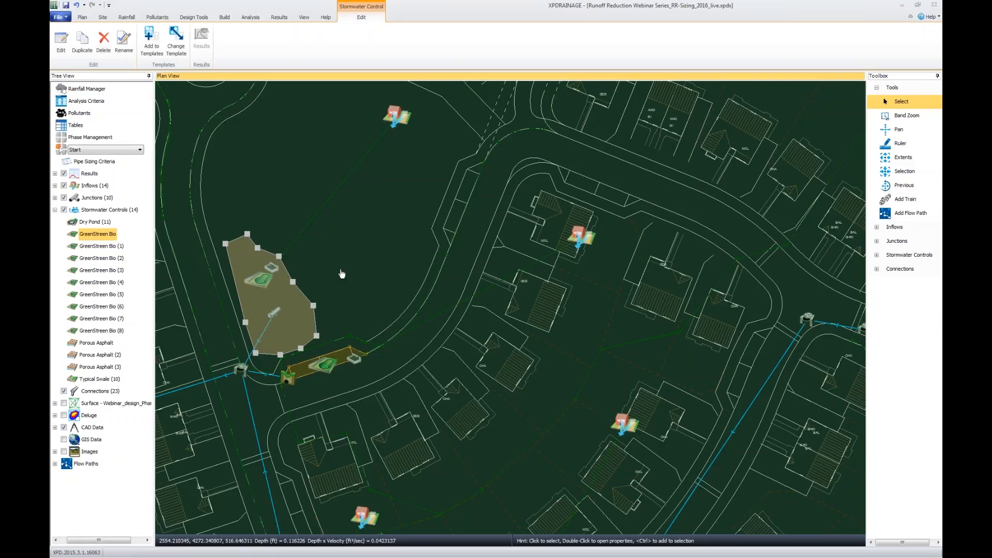
left_click(138, 151)
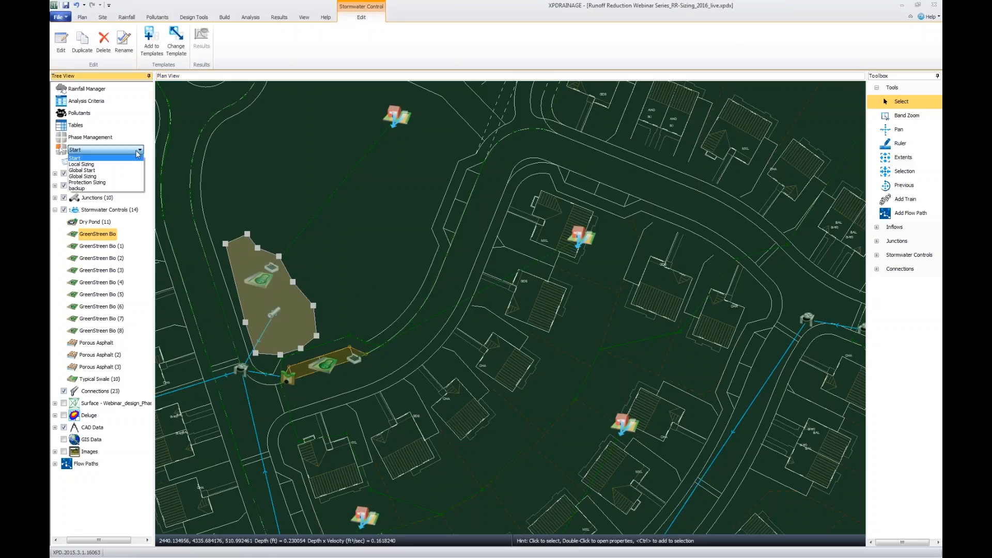
left_click(133, 171)
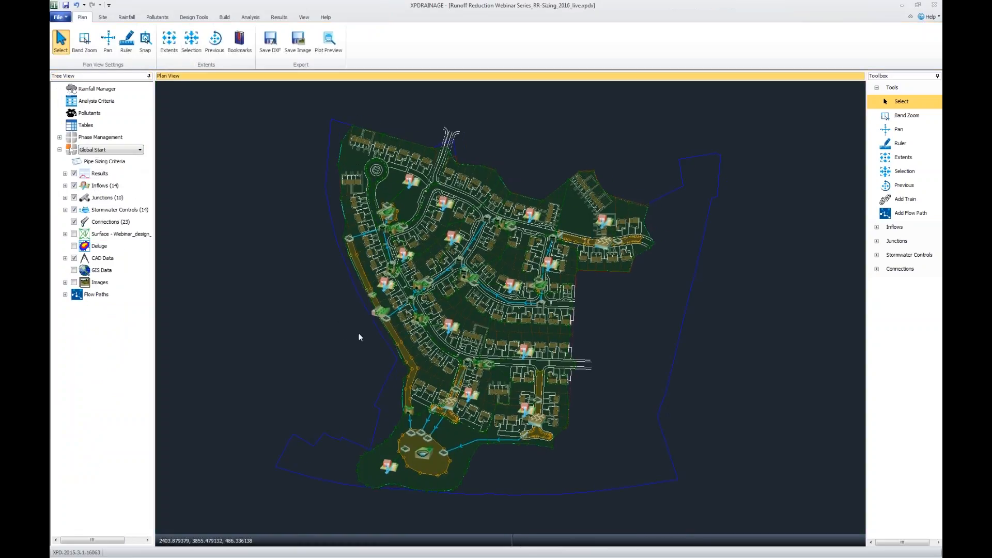
Calculate the site-wide Runoff Reduction water quality volume from plan data for a 0.8 in precipitation depth.
scroll(358, 333, "up", 2)
left_click_drag(348, 336, 343, 322)
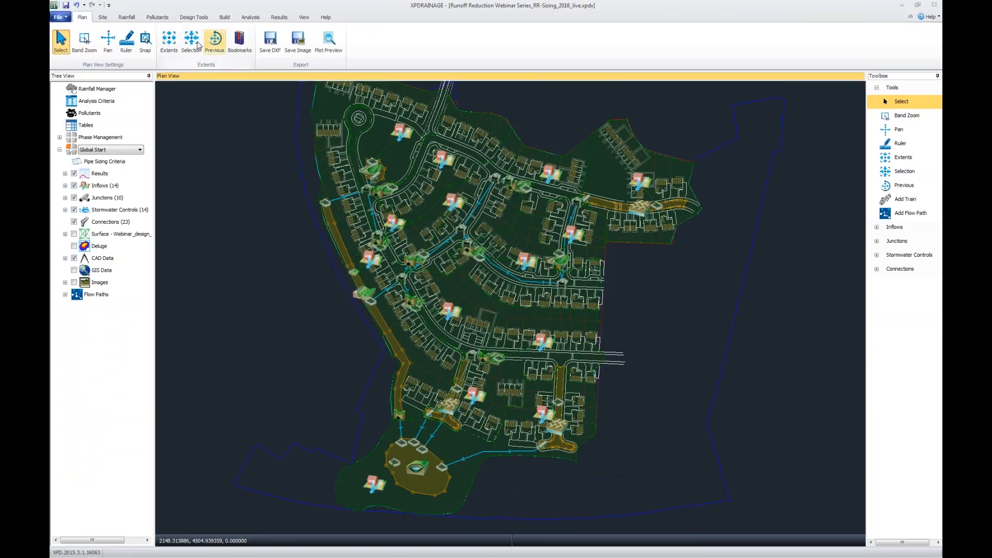
left_click(191, 18)
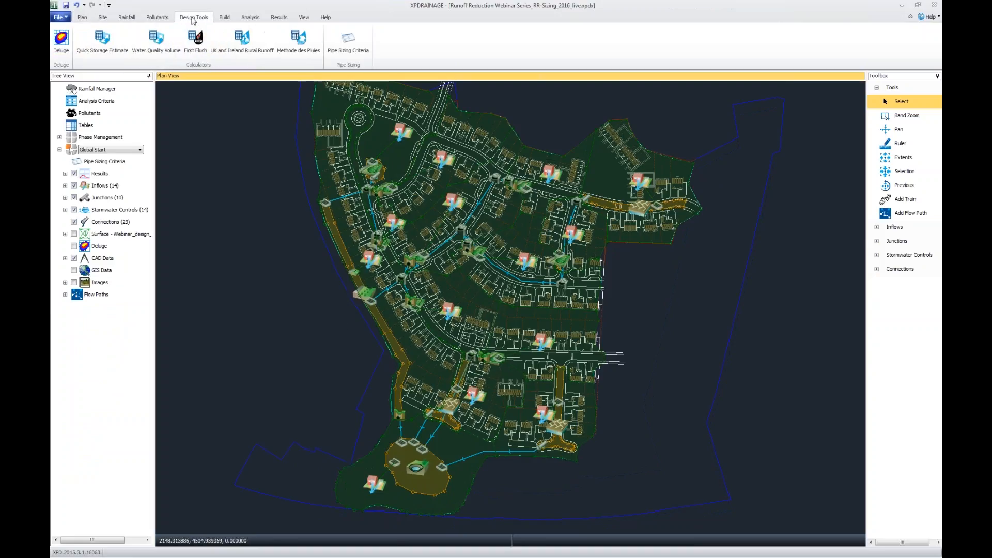
left_click(164, 42)
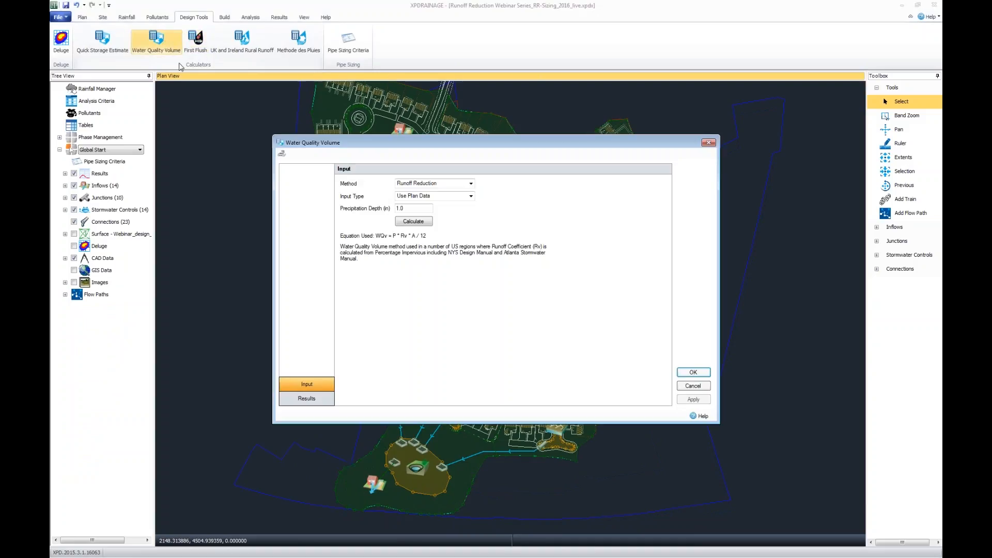
double_click(426, 209)
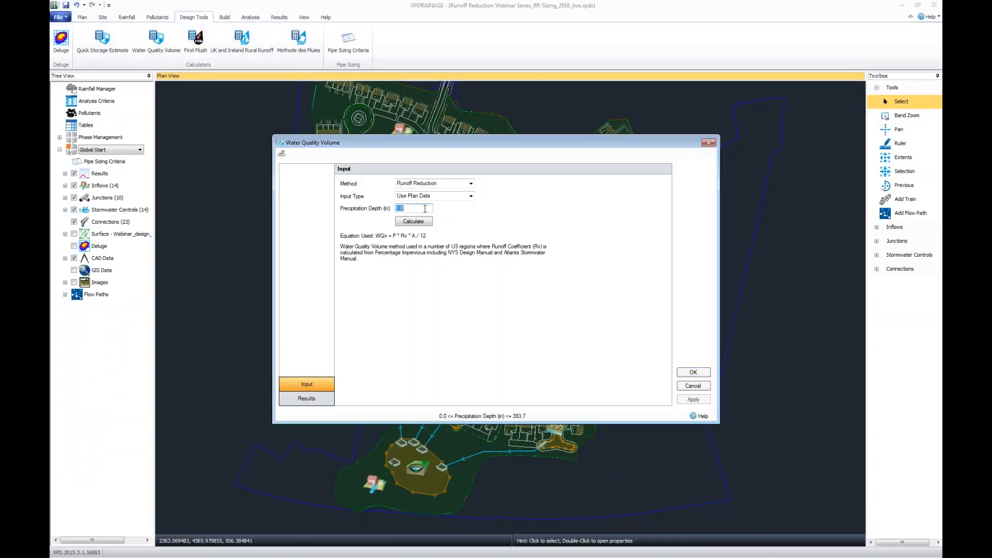
type("0.8")
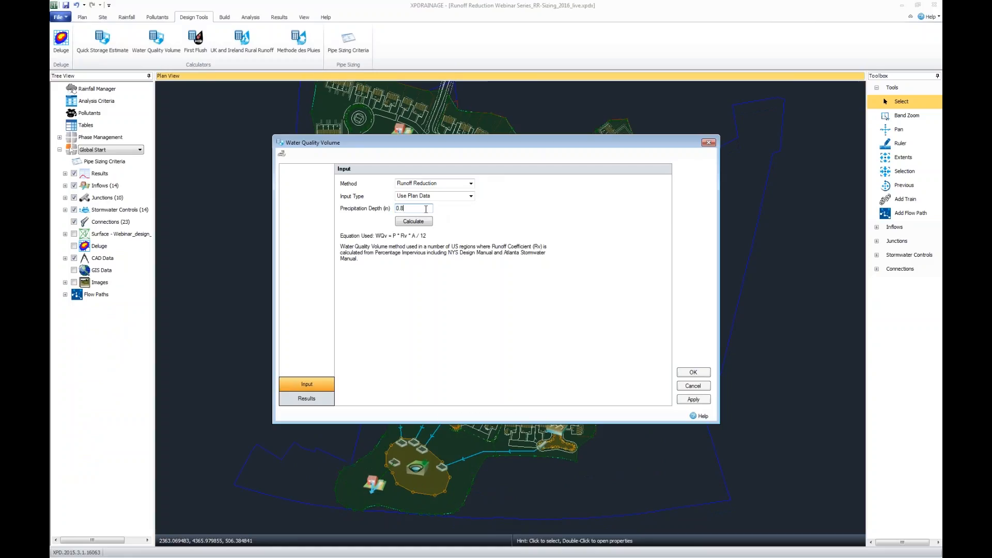
left_click(426, 223)
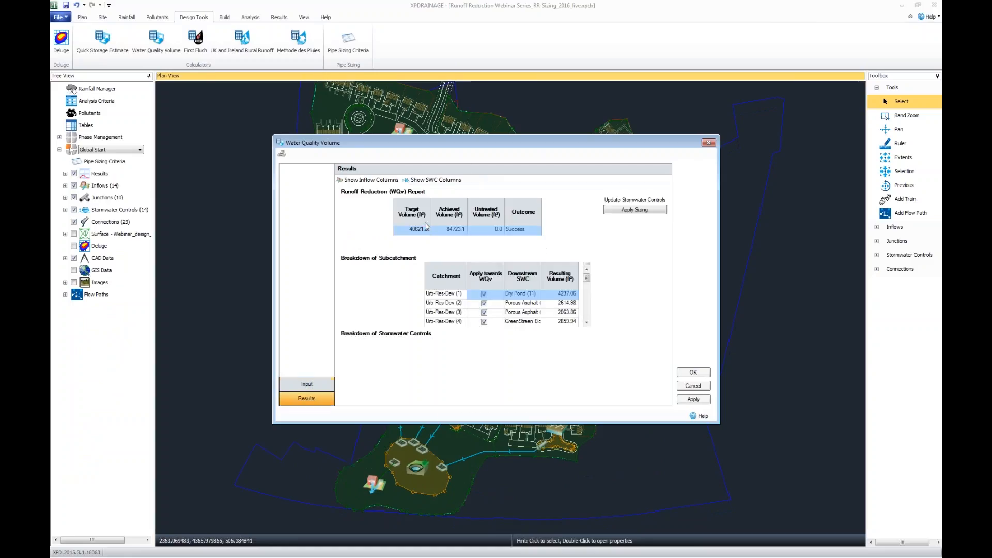
Enlarge the Water Quality Volume results window and widen the Downstream SWC column to fit its full names.
left_click_drag(465, 143, 438, 20)
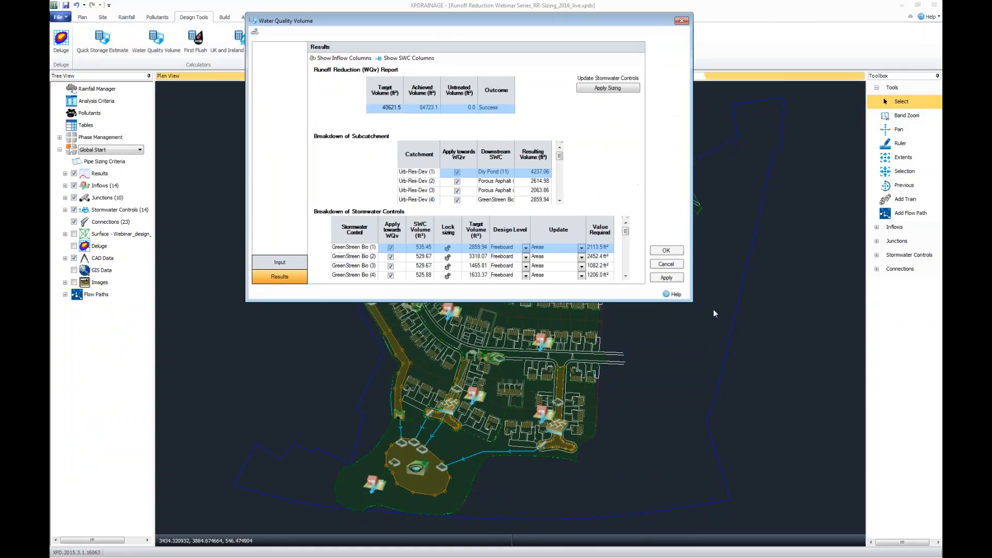
left_click_drag(693, 303, 809, 528)
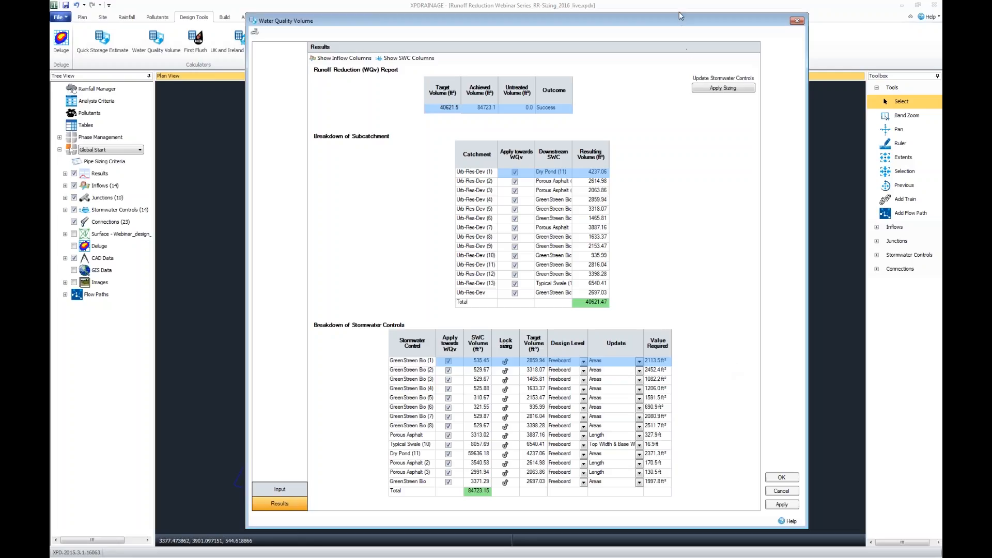
mouse_move(680, 12)
left_mouse_down()
mouse_move(680, 37)
mouse_move(681, 24)
left_mouse_up()
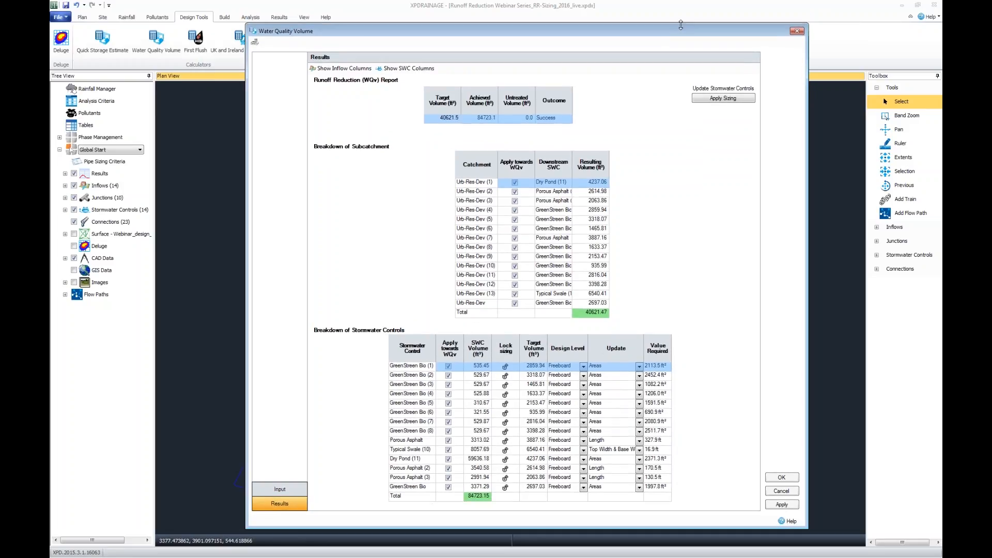
double_click(572, 164)
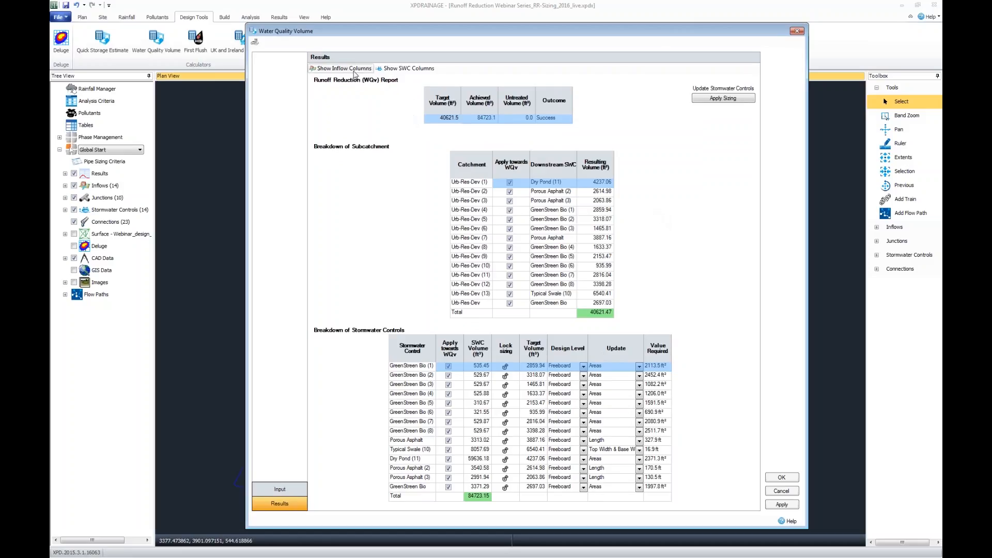
Examine the detailed inflow and SWC columns and the Urb-Res-Dev (7) and (9) catchment rows, and close the calculator without saving.
left_click(344, 68)
left_click(408, 68)
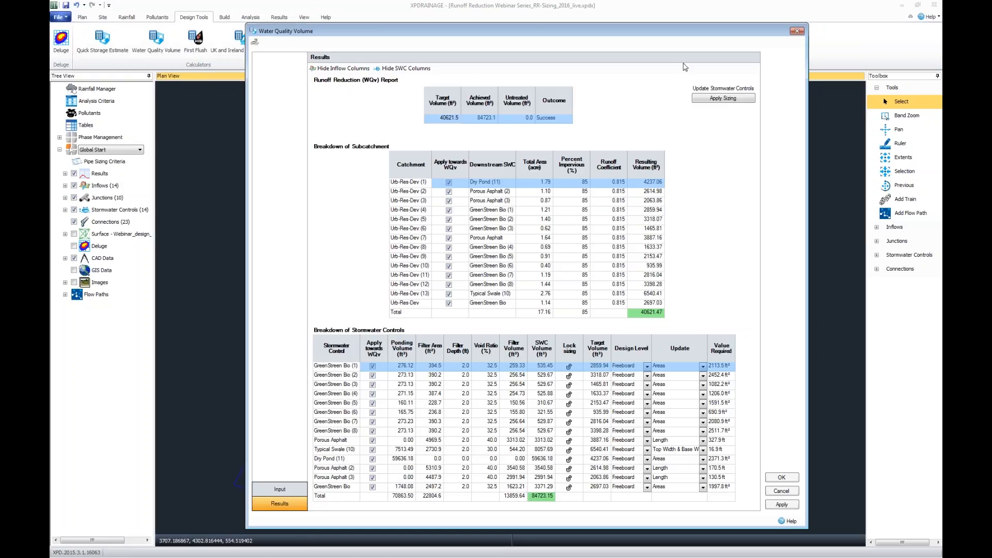
left_click(406, 68)
left_click(354, 69)
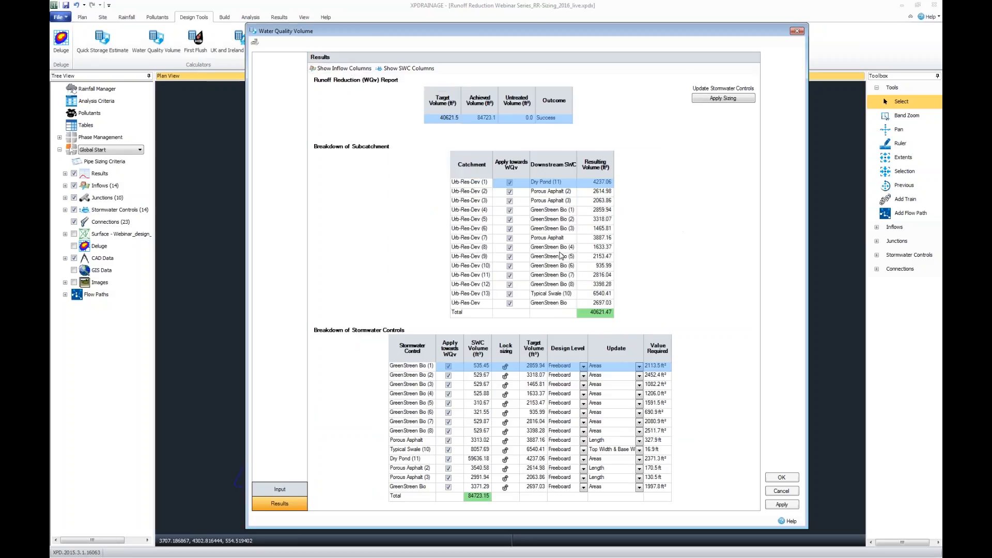
left_click(470, 239)
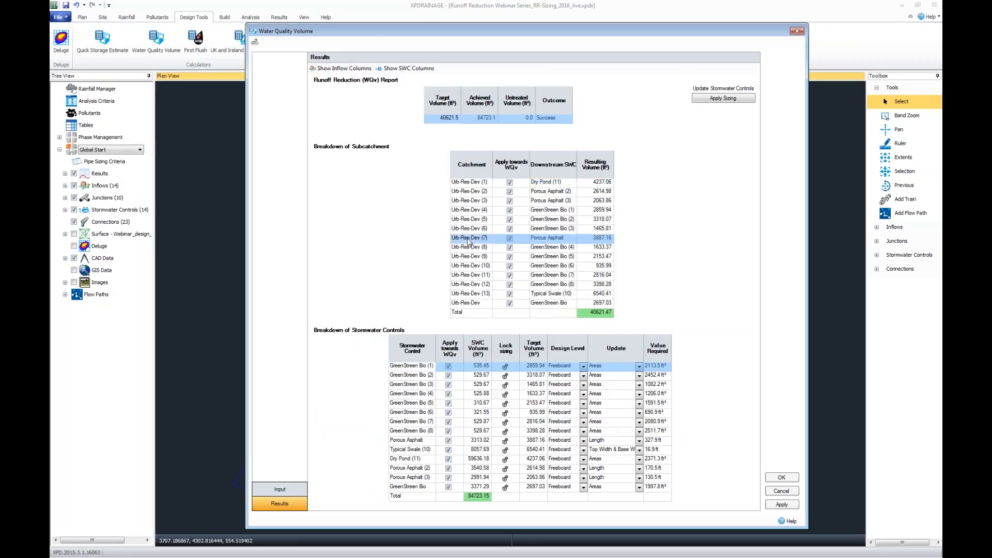
left_click(471, 256)
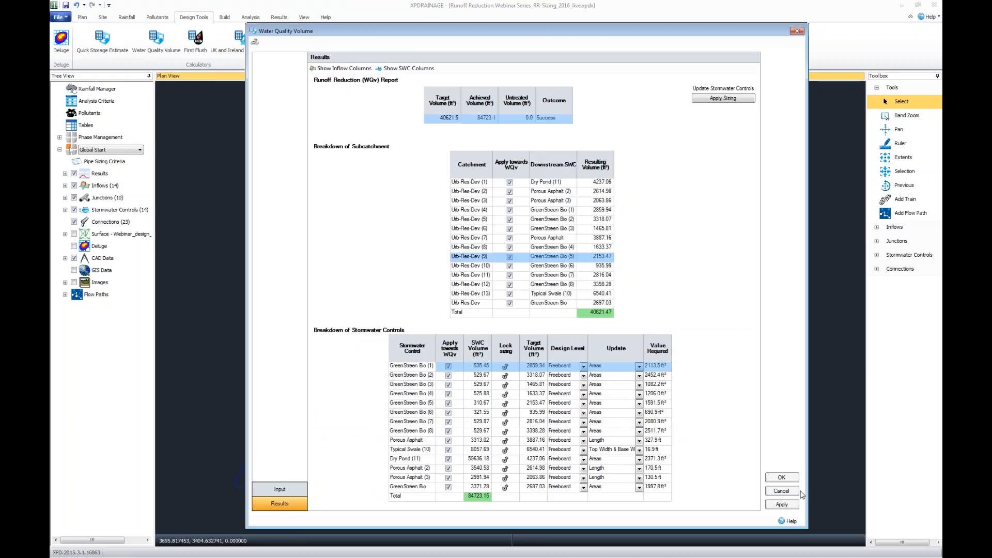
left_click(788, 494)
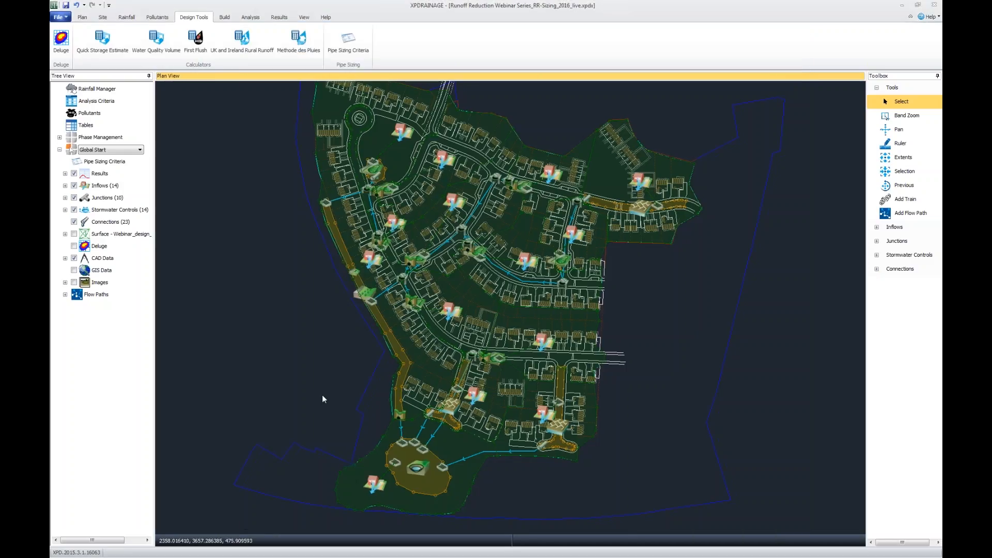
Examine Porous Asphalt (2), Typical Swale (10) and their connections to the dry pond in the plan.
left_click_drag(322, 397, 332, 401)
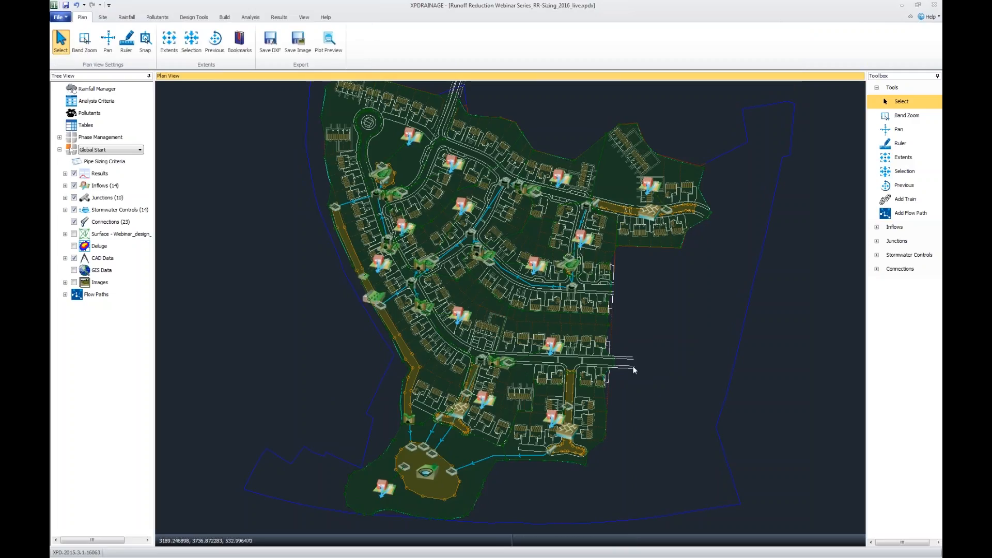
scroll(643, 349, "up", 5)
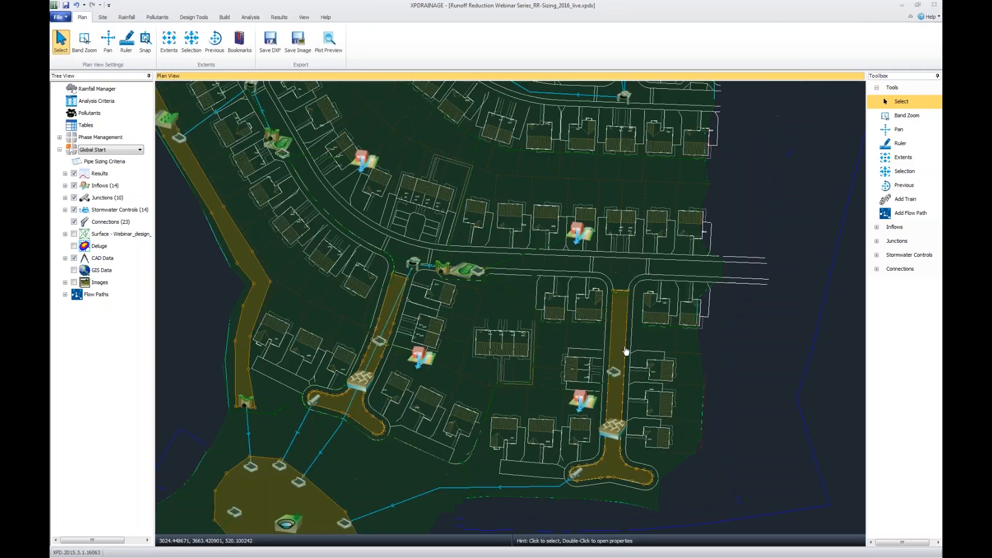
left_click(625, 351)
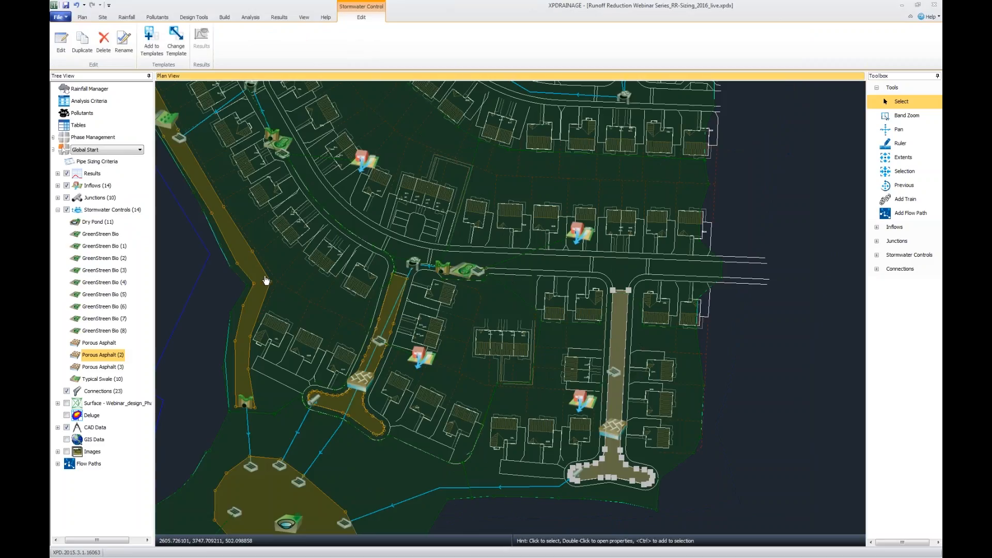
left_click(266, 281)
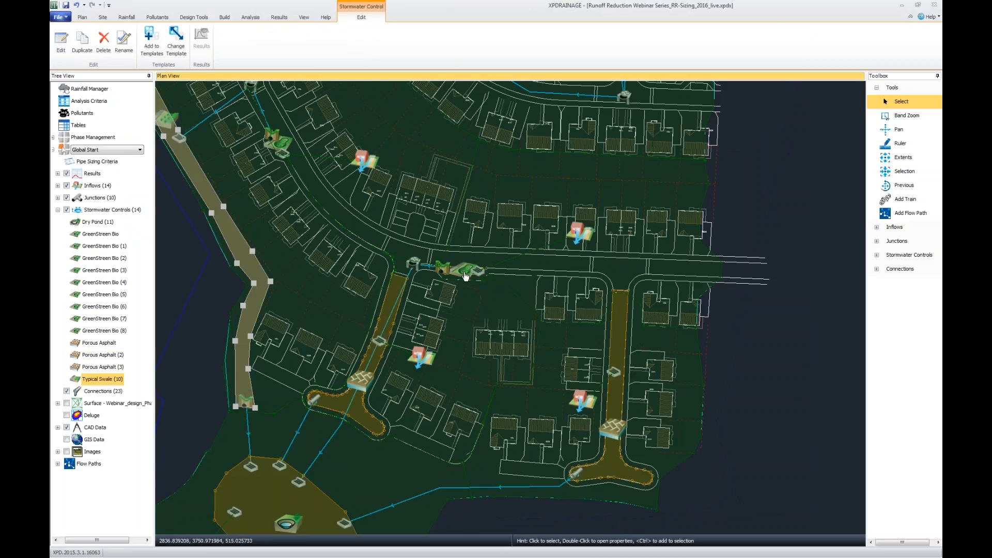
left_click_drag(776, 453, 798, 351)
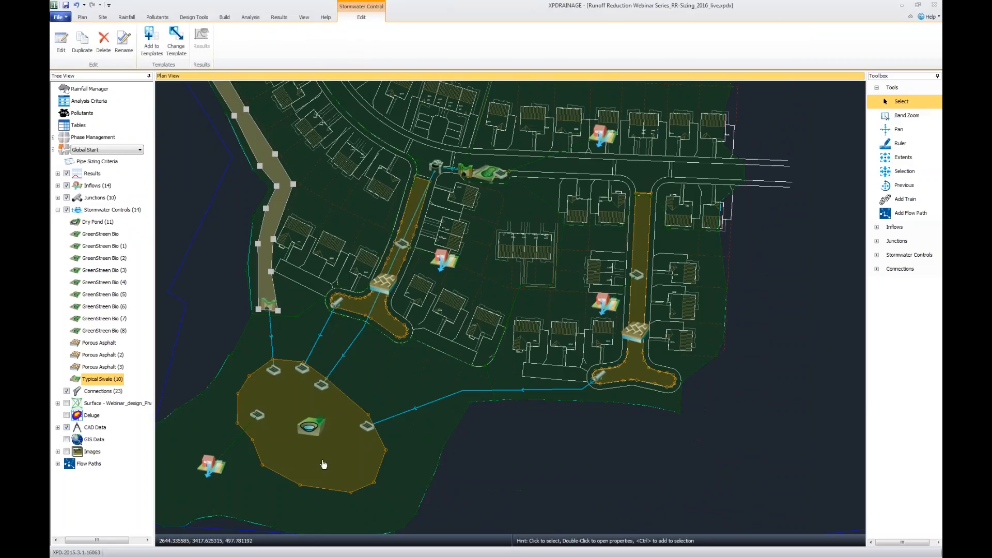
left_click(607, 496)
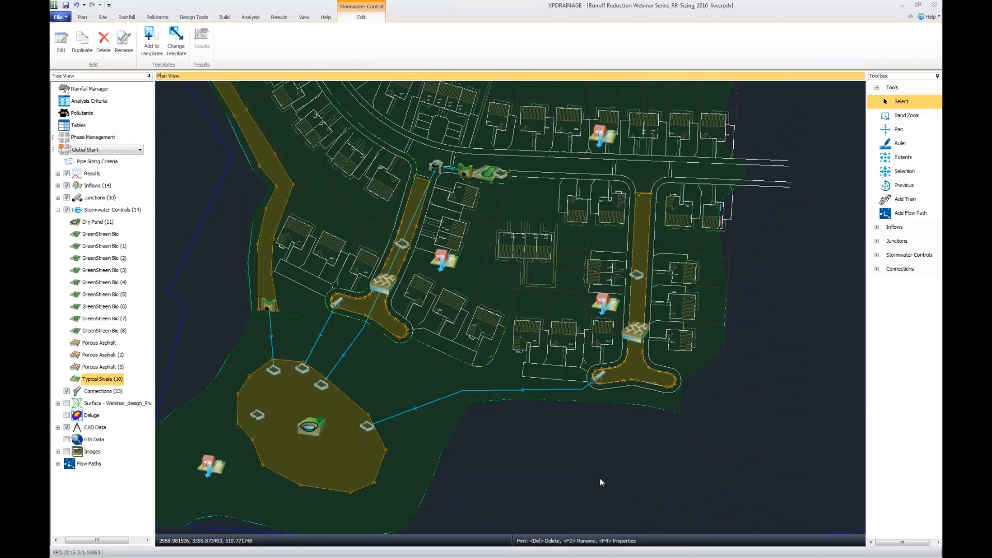
scroll(603, 481, "down", 2)
scroll(590, 454, "down", 2)
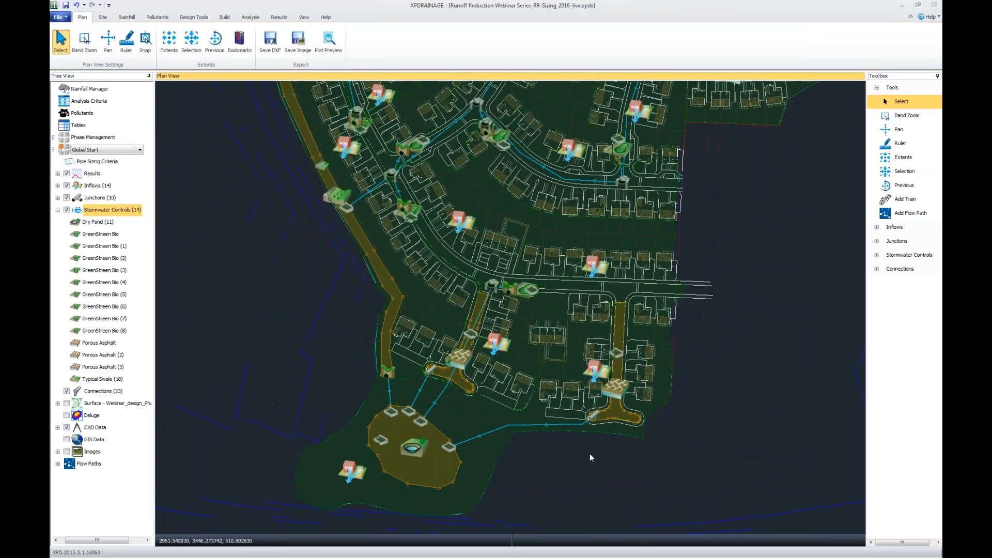
Calculate the Runoff Reduction volume again from plan data with 0.8 in of precipitation, and enlarge the results window to show every row.
left_click(189, 19)
left_click(156, 42)
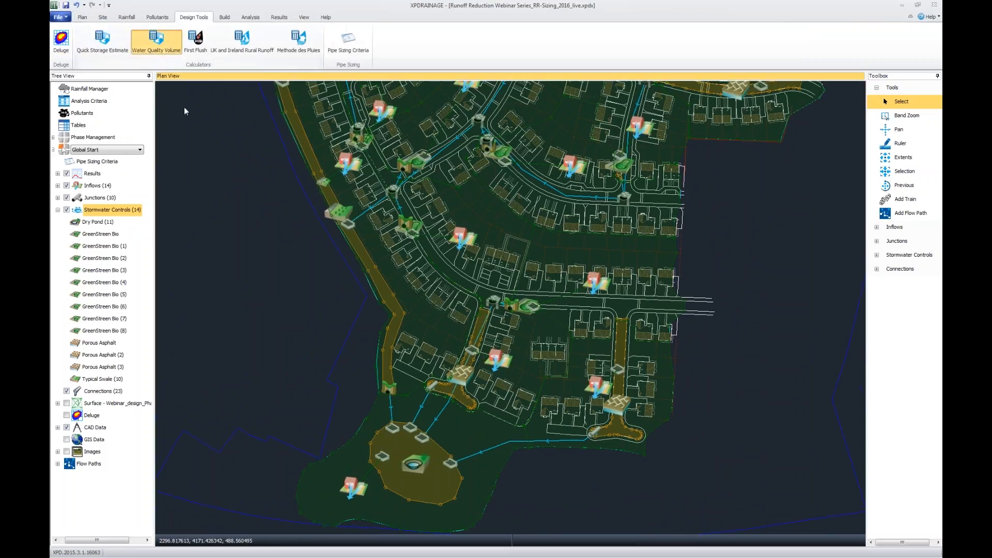
left_click_drag(408, 209, 387, 210)
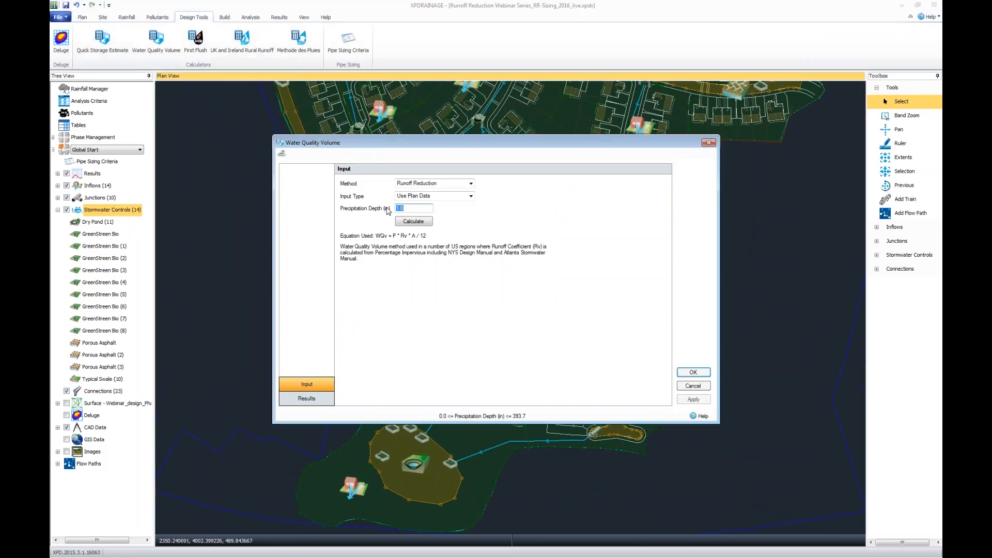
type("0.8")
left_click(421, 221)
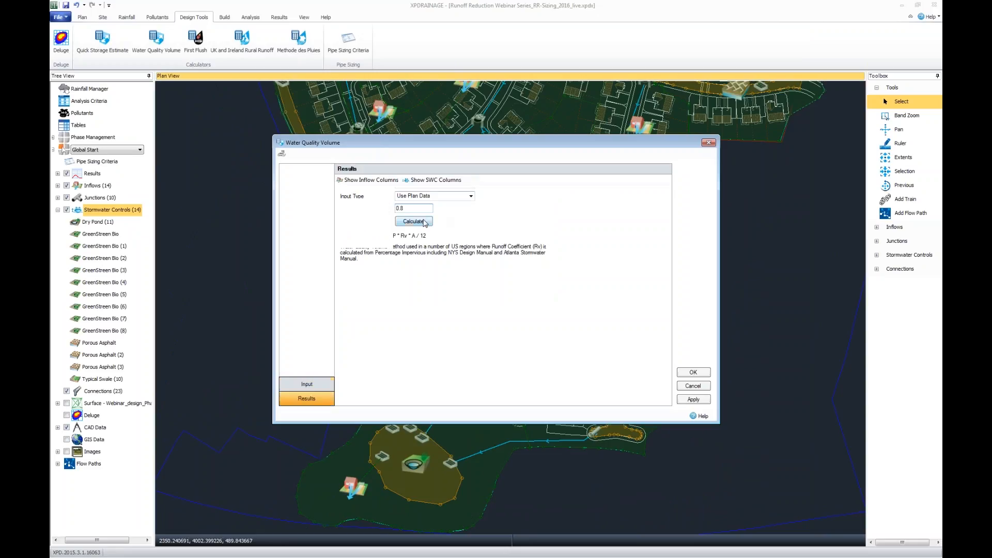
left_click_drag(486, 140, 456, 43)
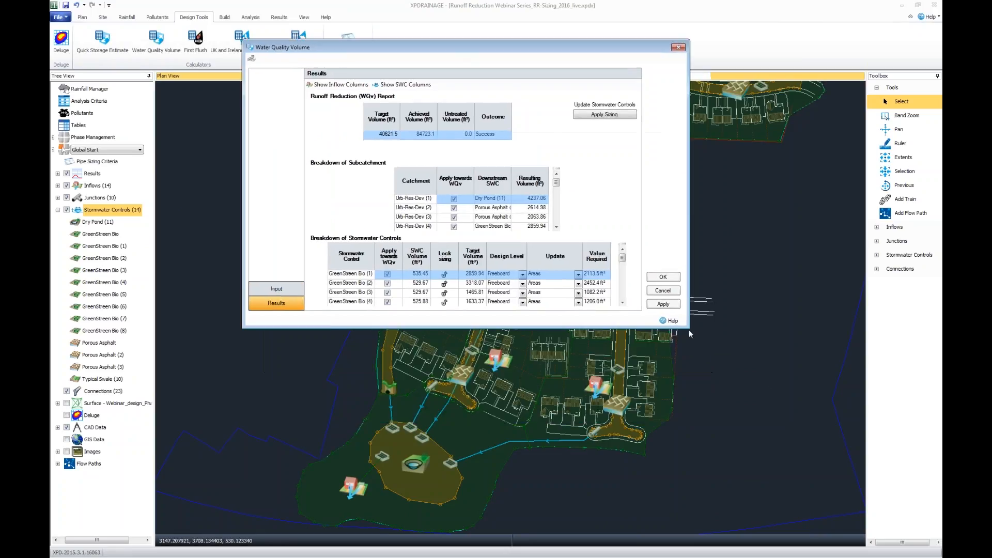
left_click_drag(690, 331, 823, 557)
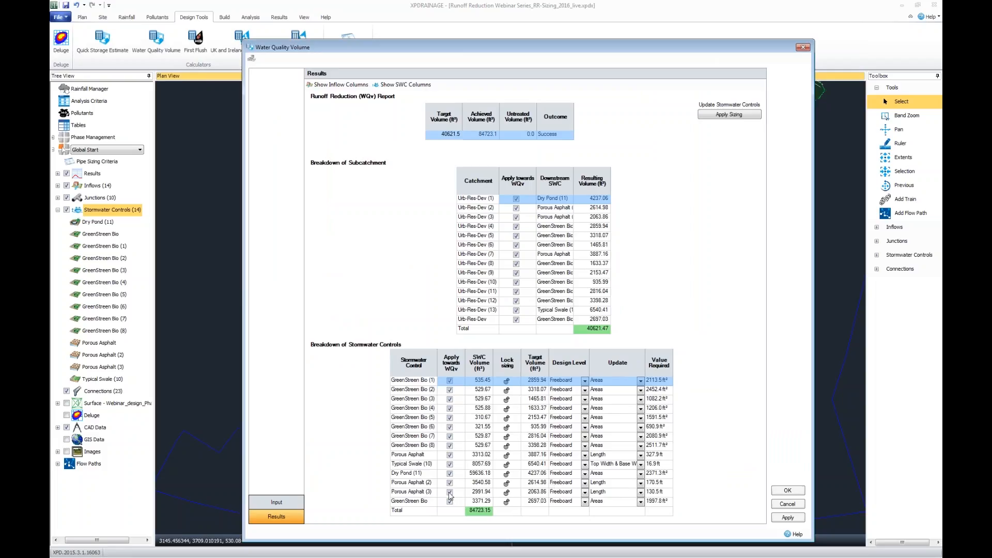
Exclude Dry Pond (11) and its contributing catchment Urb-Res-Dev (1) from the WQv calculation, with the Downstream SWC names shown in full.
left_click(424, 474)
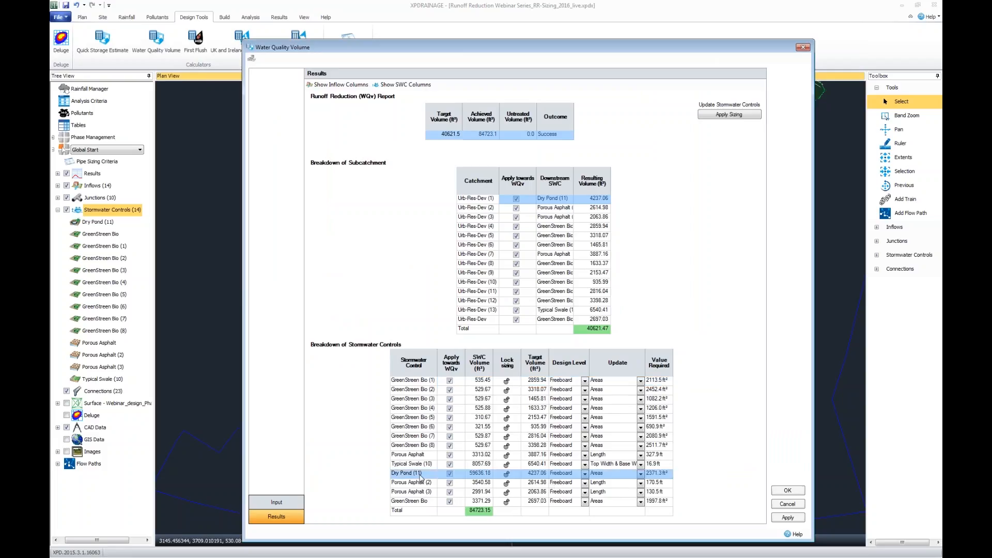
left_click(450, 474)
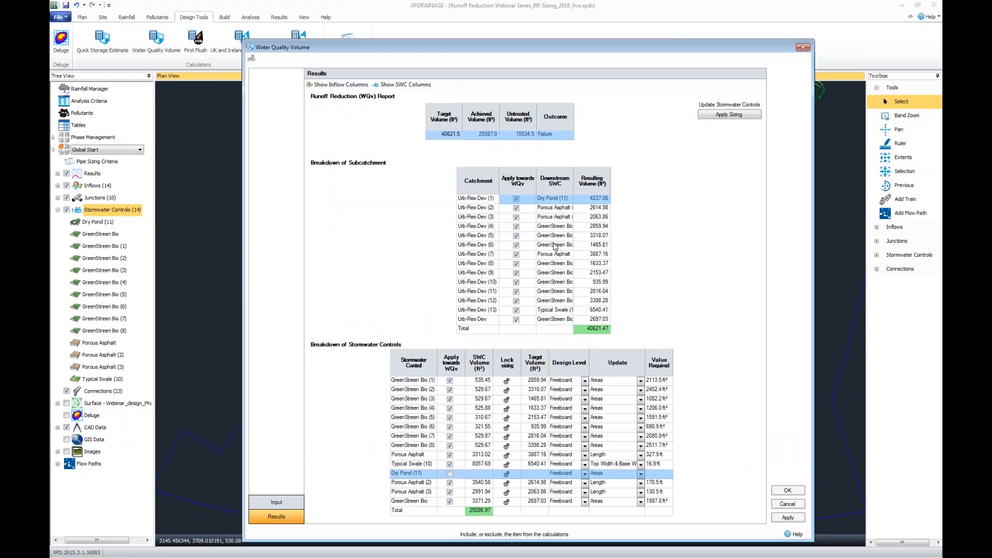
double_click(573, 181)
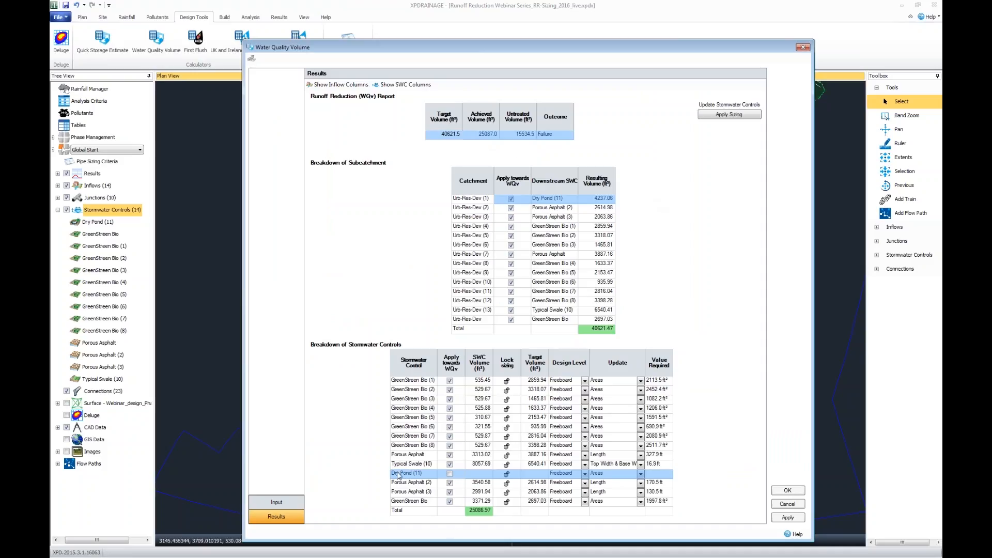
left_click(512, 199)
left_click(512, 199)
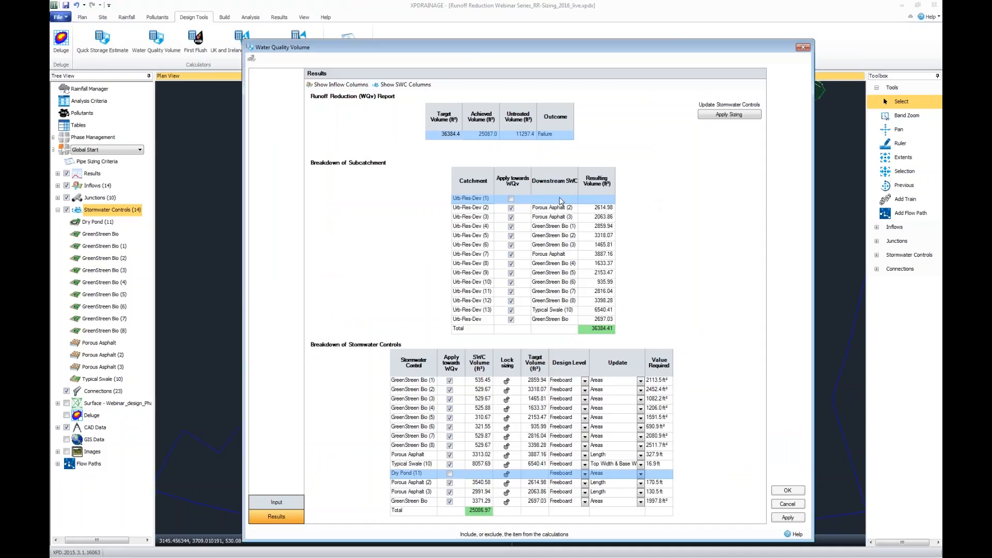
left_click(414, 465)
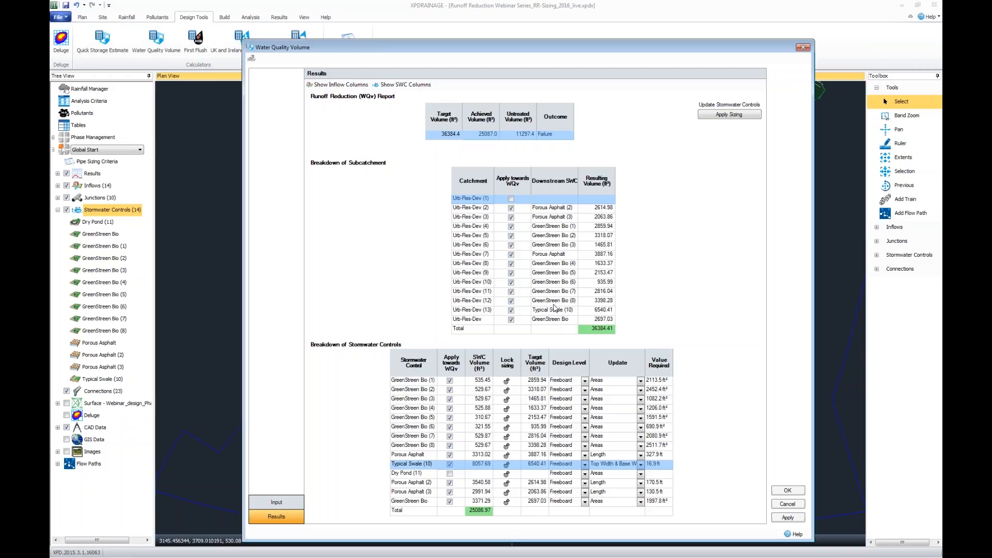
Examine the Urb-Res-Dev (13) catchment row and uncover the plan around the dry pond before returning to the results.
left_click(479, 313)
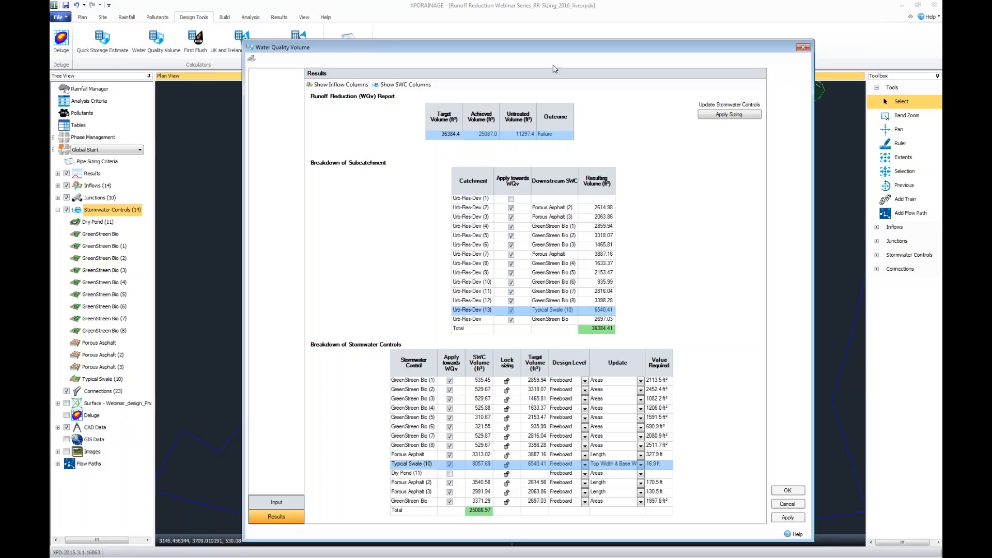
left_click_drag(558, 50, 763, 34)
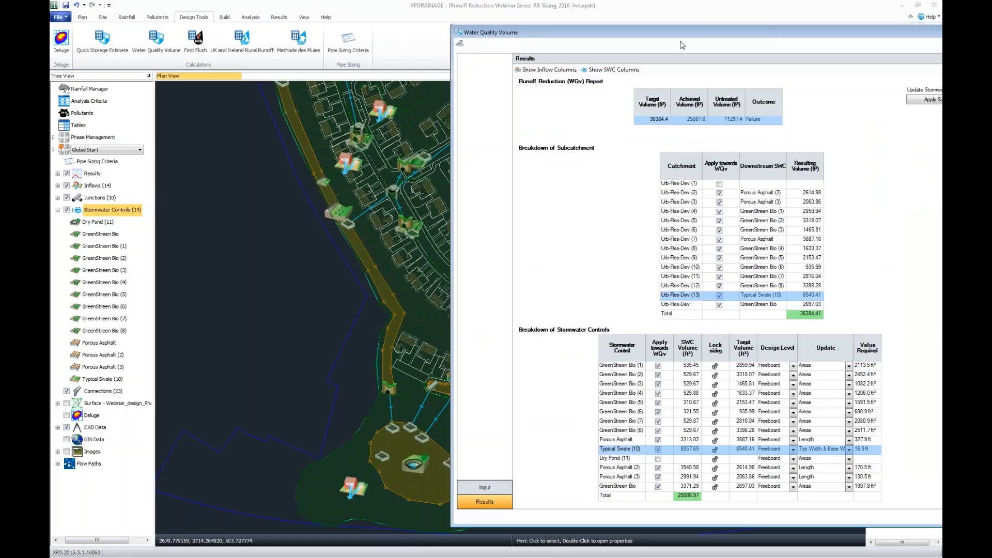
left_click_drag(696, 37, 500, 29)
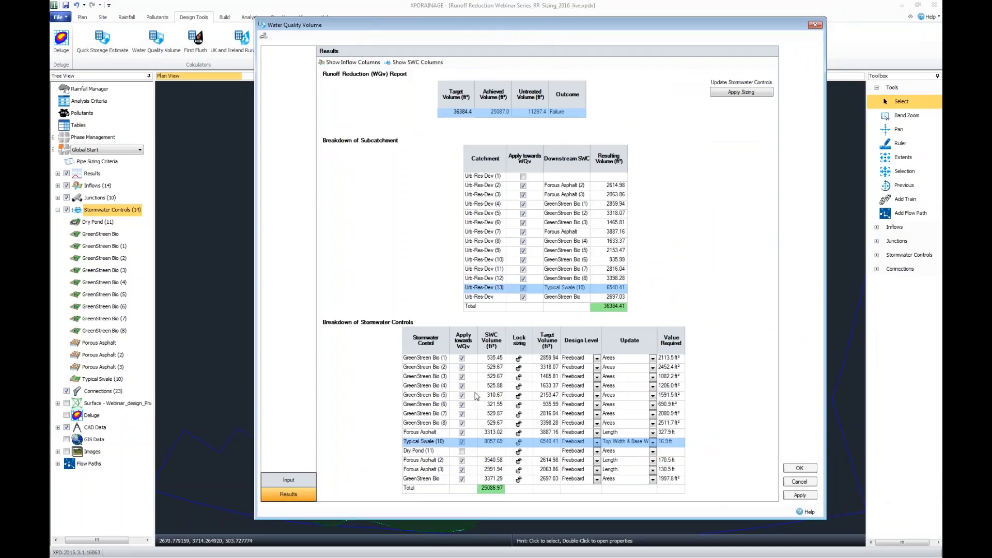
Lock the sizing of Typical Swale (10) in the stormwater controls breakdown so it is excluded from resizing.
left_click(519, 443)
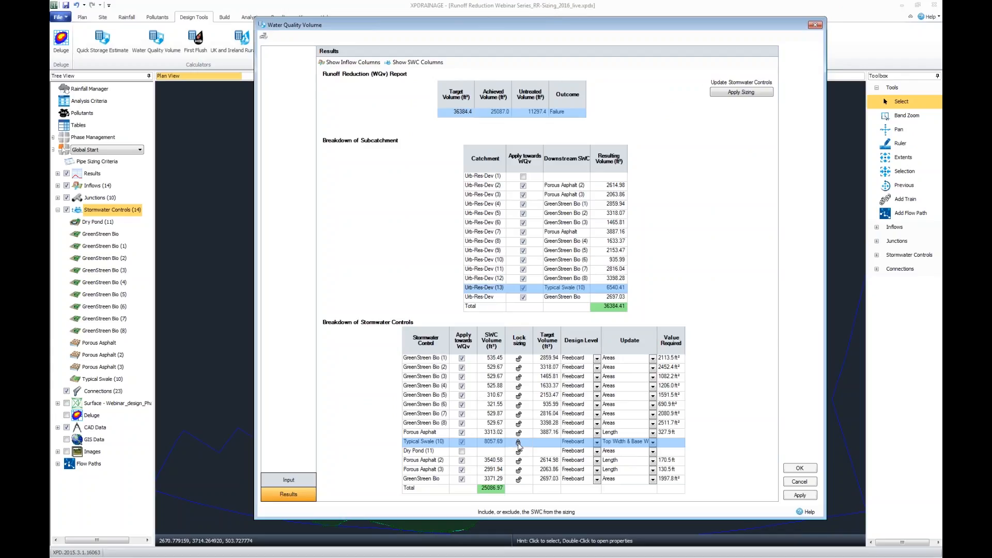
left_click(519, 444)
left_click(519, 442)
left_click(548, 362)
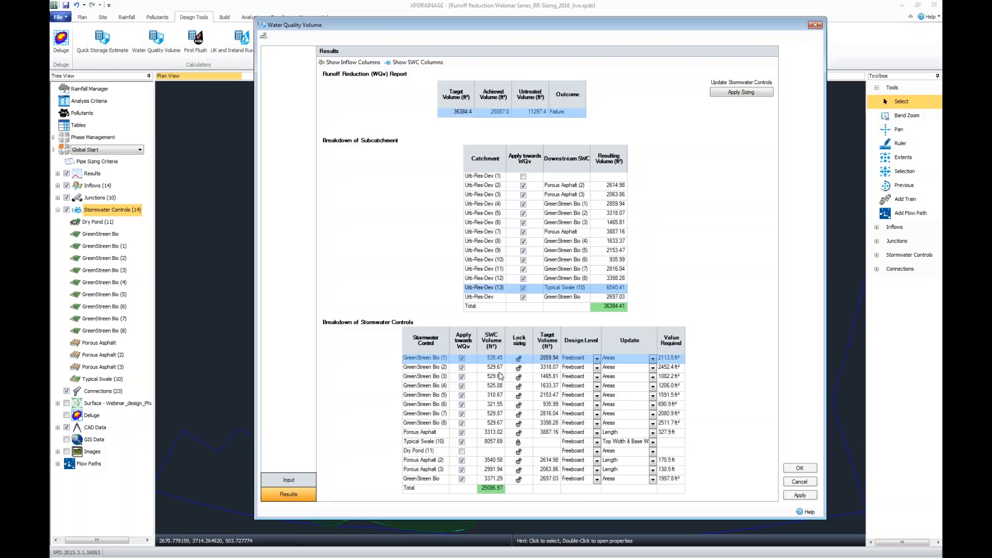
left_click(420, 442)
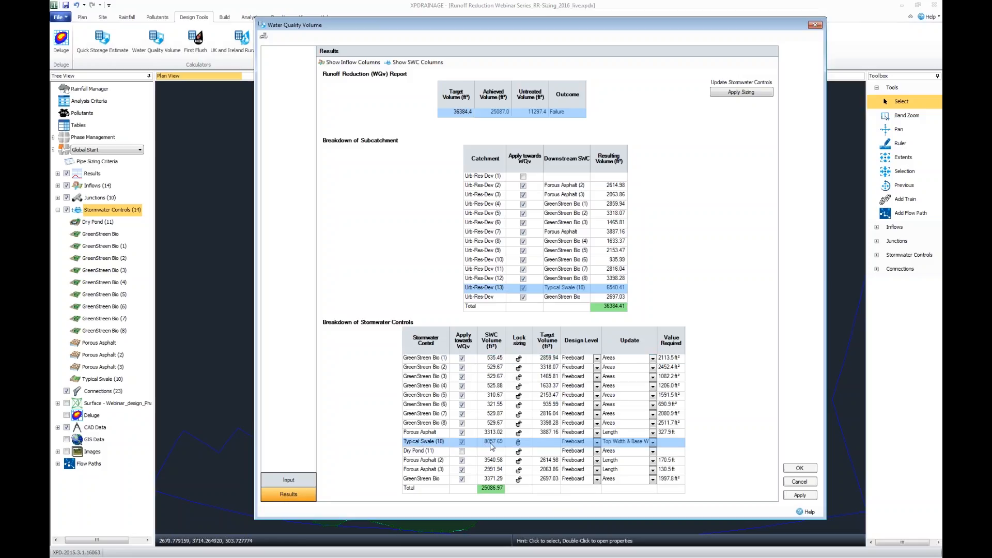
left_click(518, 443)
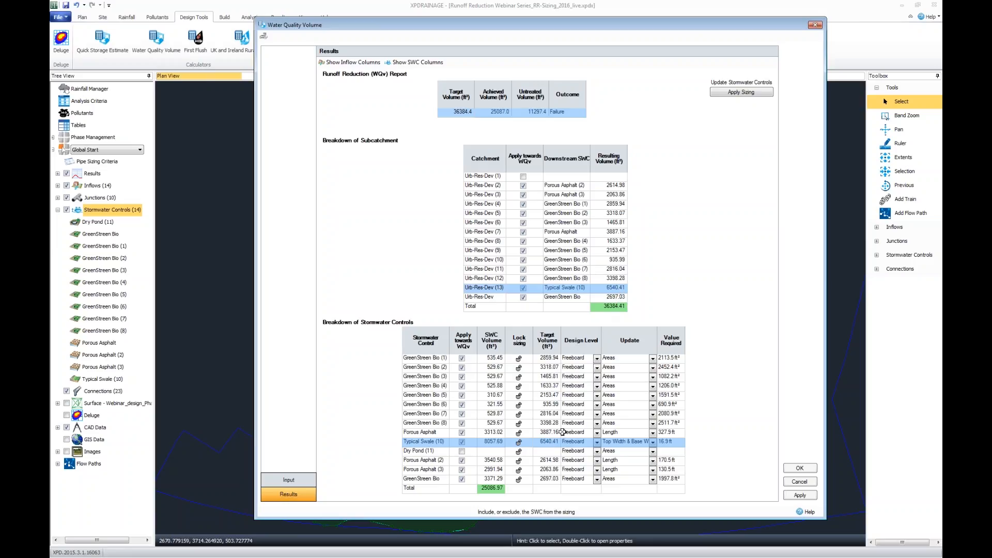
left_click(519, 442)
Apply the calculated sizing to the unlocked stormwater controls and accept the Water Quality Volume results.
left_click(753, 94)
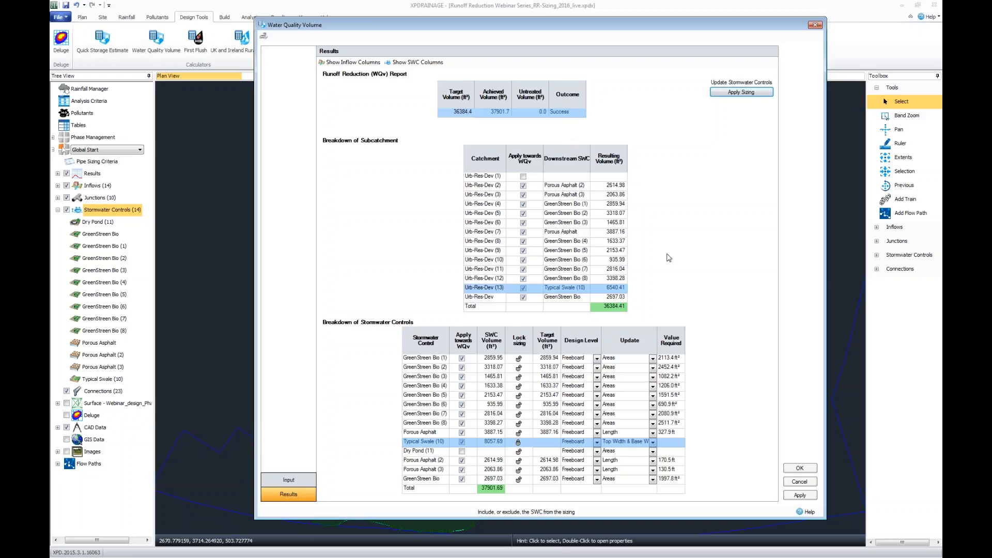
left_click(795, 467)
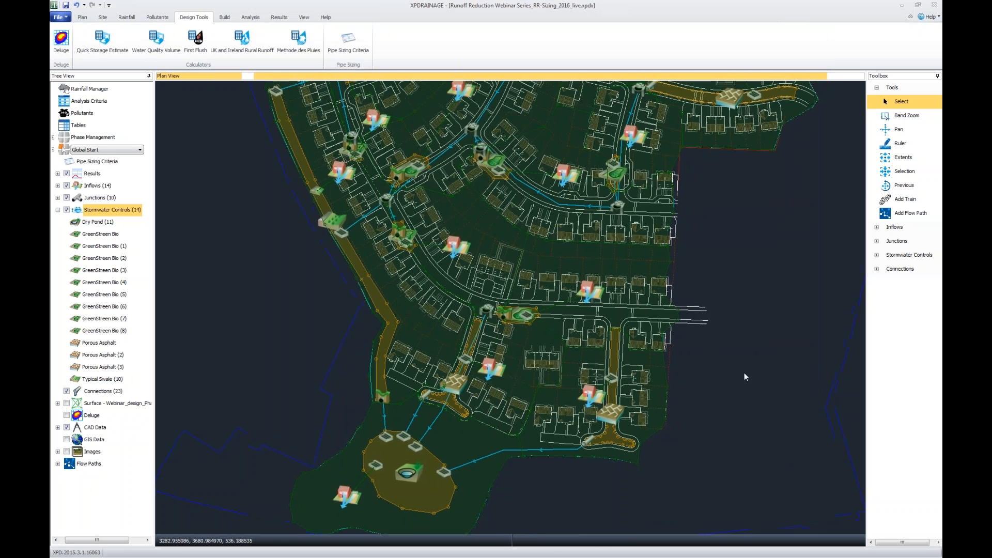
Examine the resized Porous Asphalt and GreenStreen Bio footprints against the roads and houses in the plan.
left_click_drag(744, 373, 710, 436)
scroll(640, 172, "up", 5)
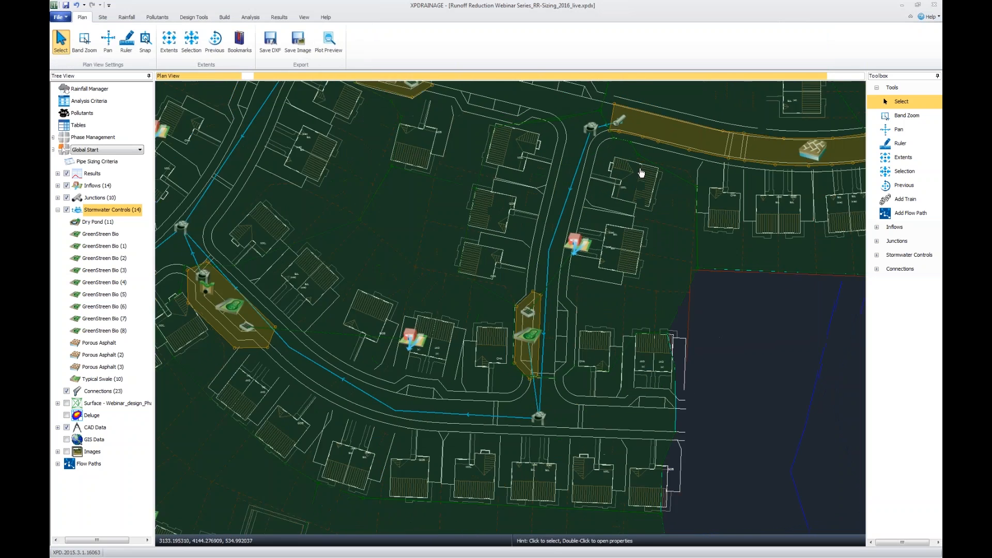
left_click(638, 242)
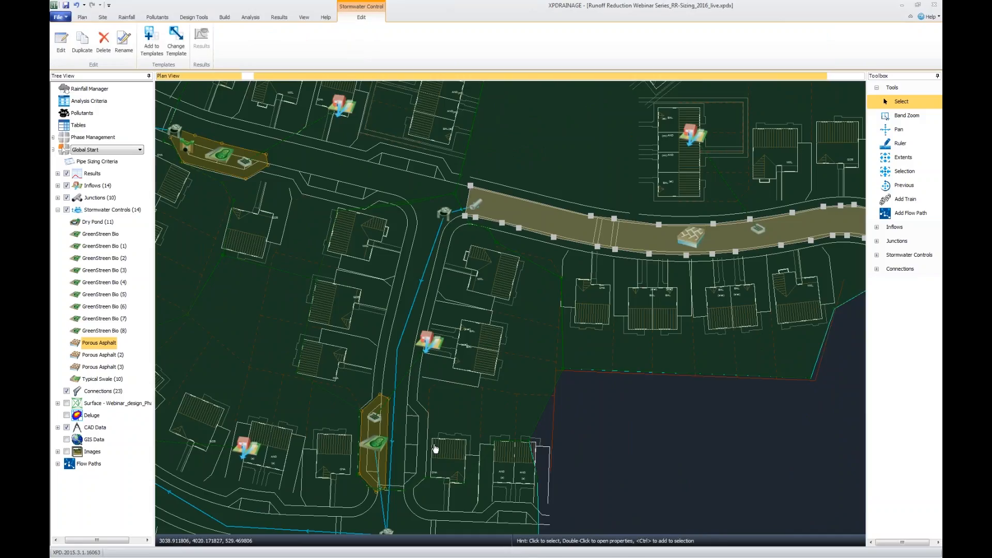
left_click_drag(582, 435, 650, 339)
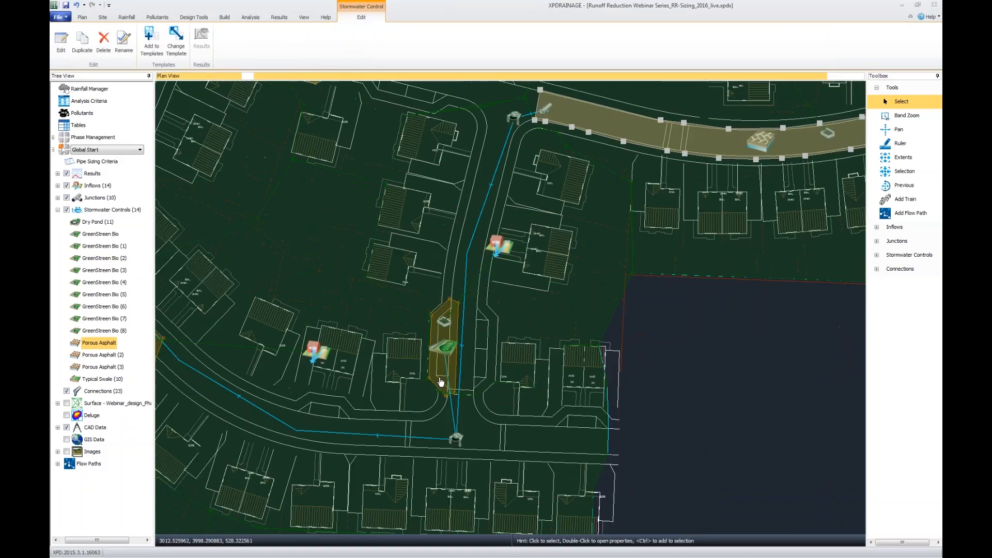
scroll(440, 381, "up", 3)
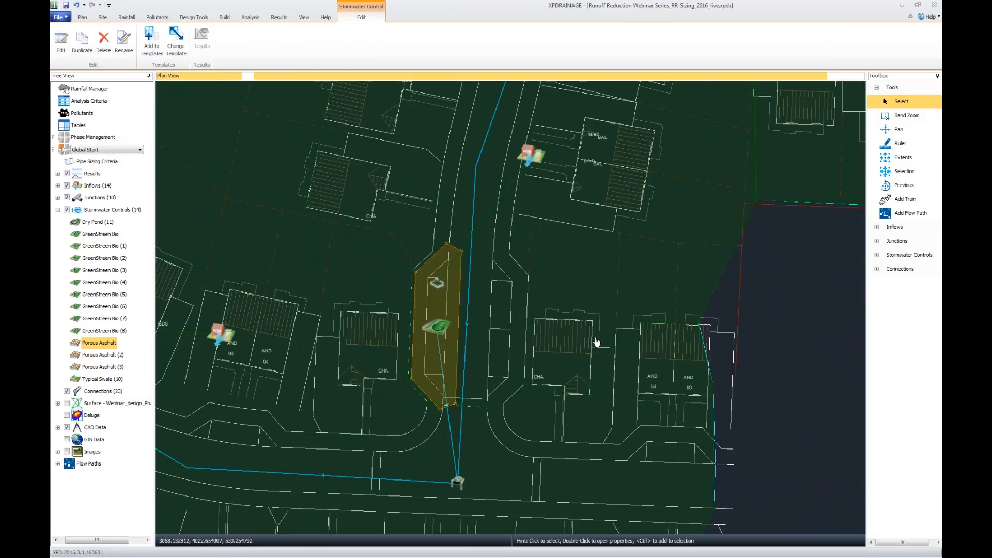
scroll(559, 424, "down", 3)
scroll(557, 421, "down", 4)
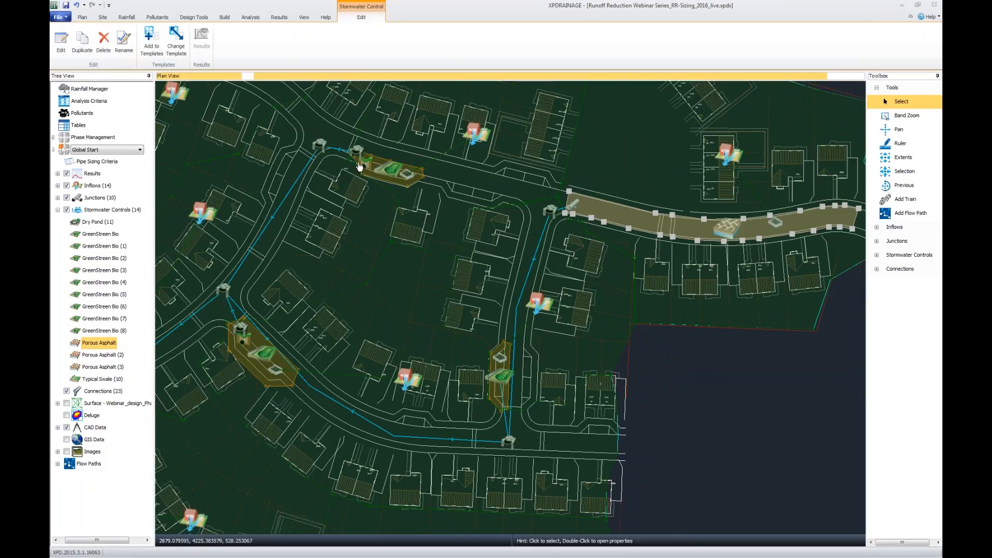
left_click_drag(422, 476, 580, 408)
scroll(634, 327, "down", 5)
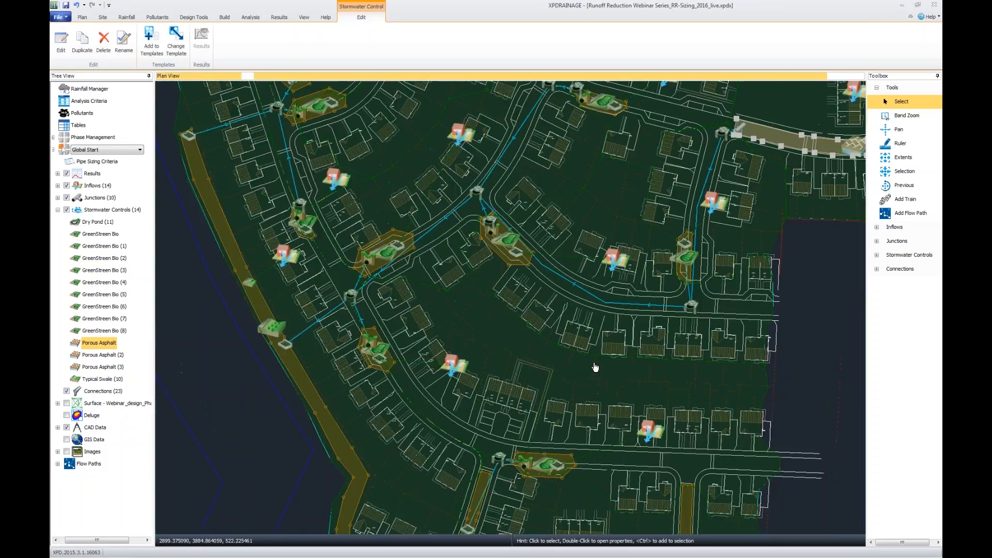
left_click_drag(608, 375, 558, 218)
left_click_drag(547, 501, 594, 442)
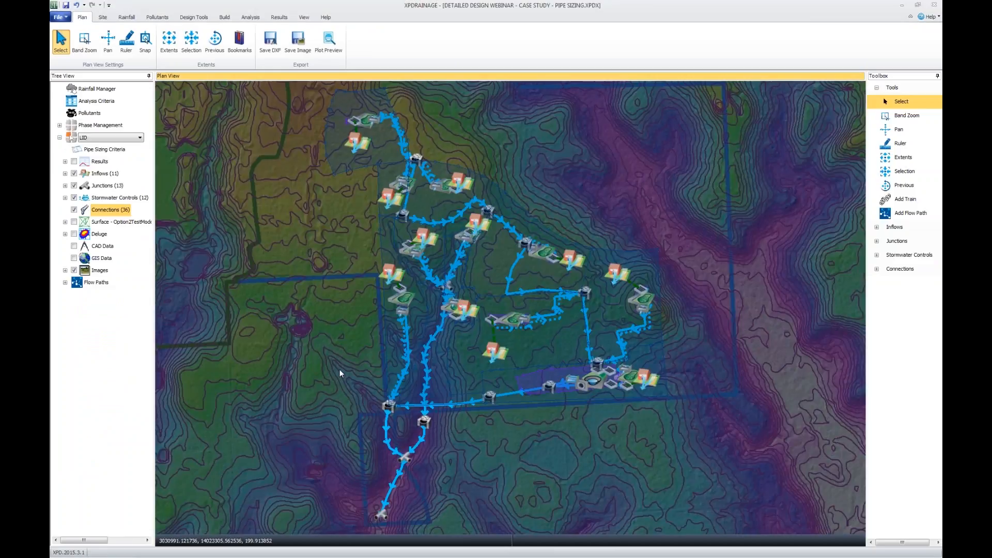
Inspect the LID pipe network of the pipe sizing case study, including the connection crossing the Urb-Res-Runoff (10) catchment.
left_click_drag(340, 369, 343, 366)
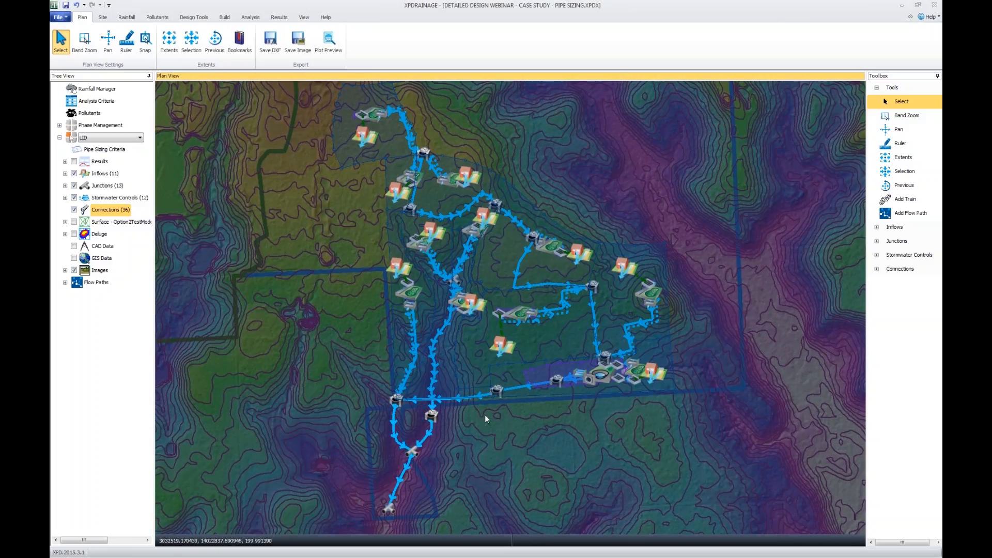
left_click_drag(485, 414, 483, 419)
scroll(440, 207, "up", 4)
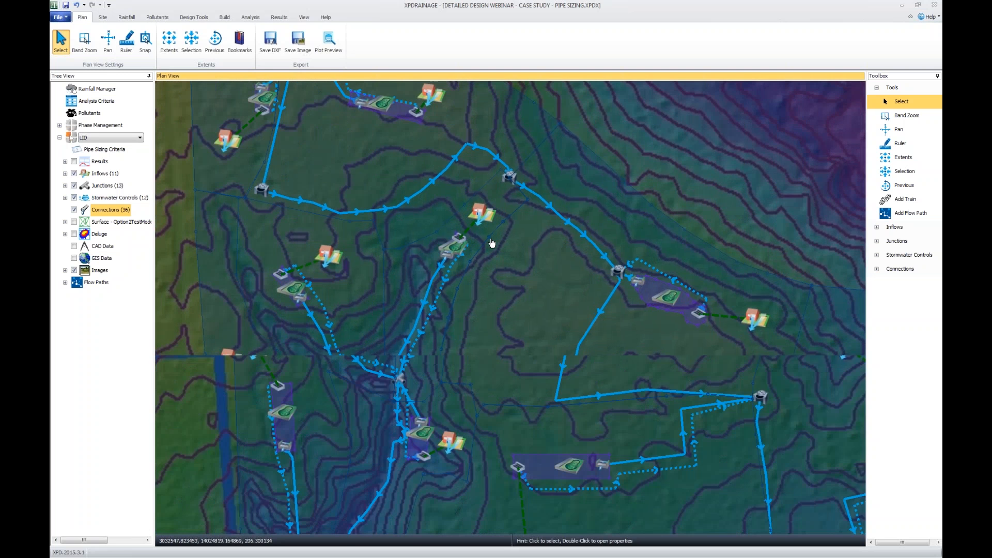
scroll(492, 243, "up", 2)
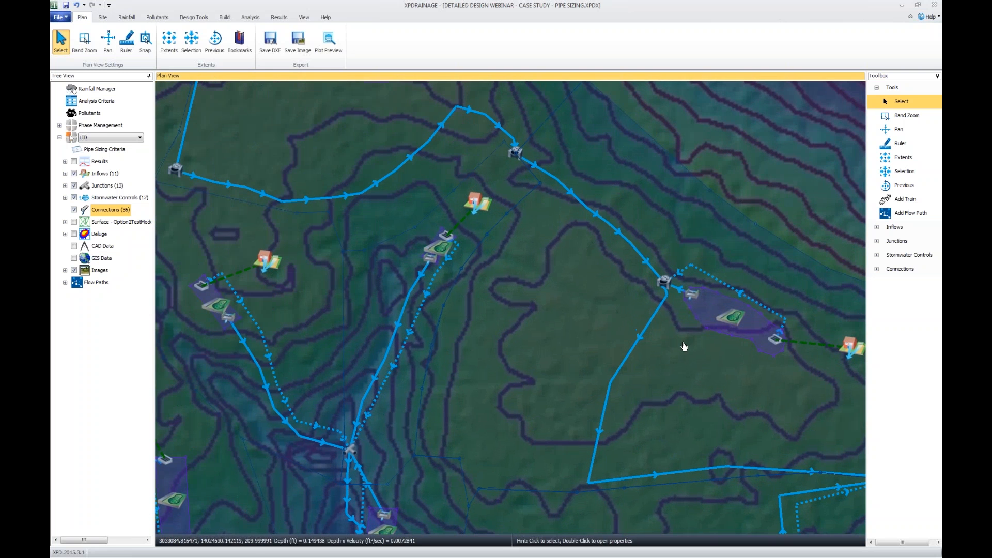
left_click_drag(684, 346, 662, 343)
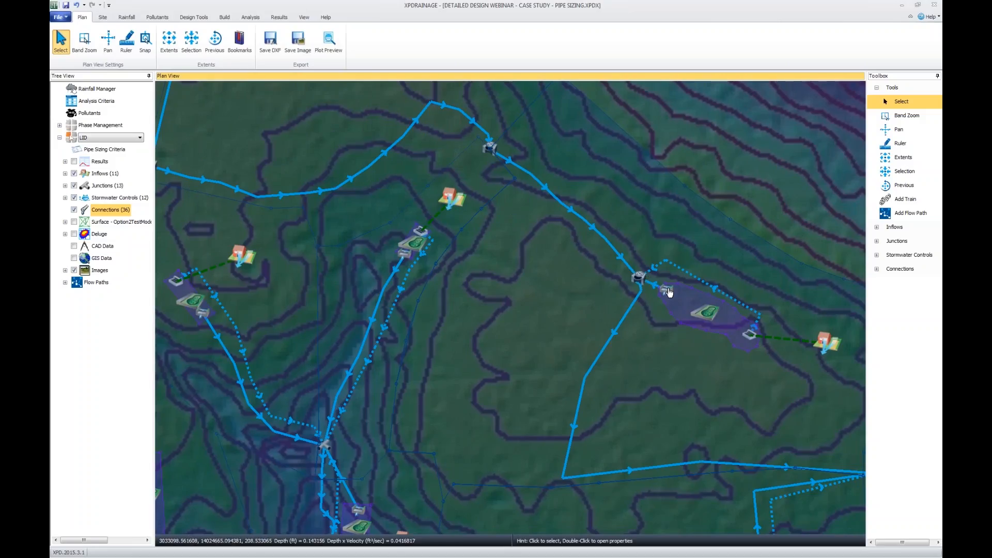
left_click(602, 360)
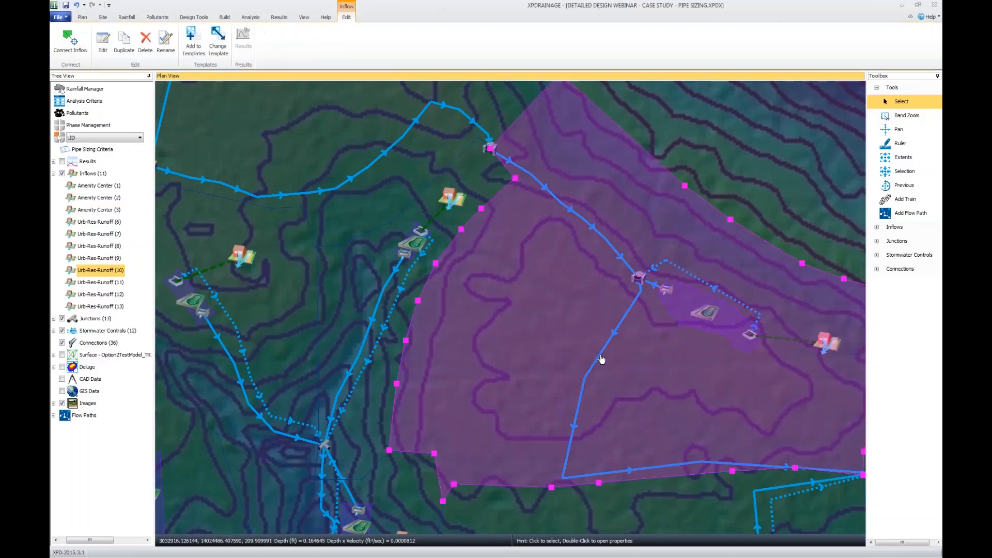
left_click(601, 358)
scroll(601, 358, "down", 1)
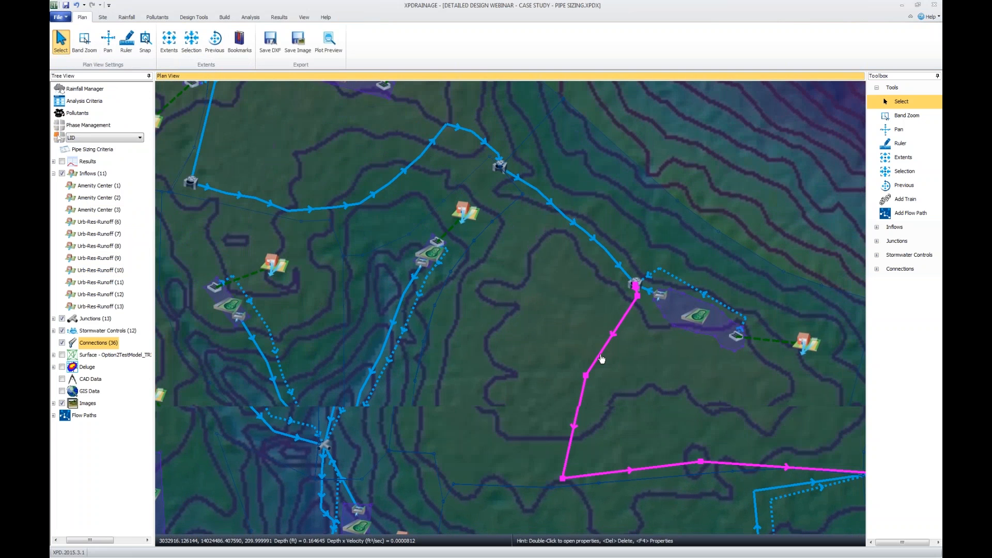
scroll(601, 358, "down", 1)
left_click(252, 375)
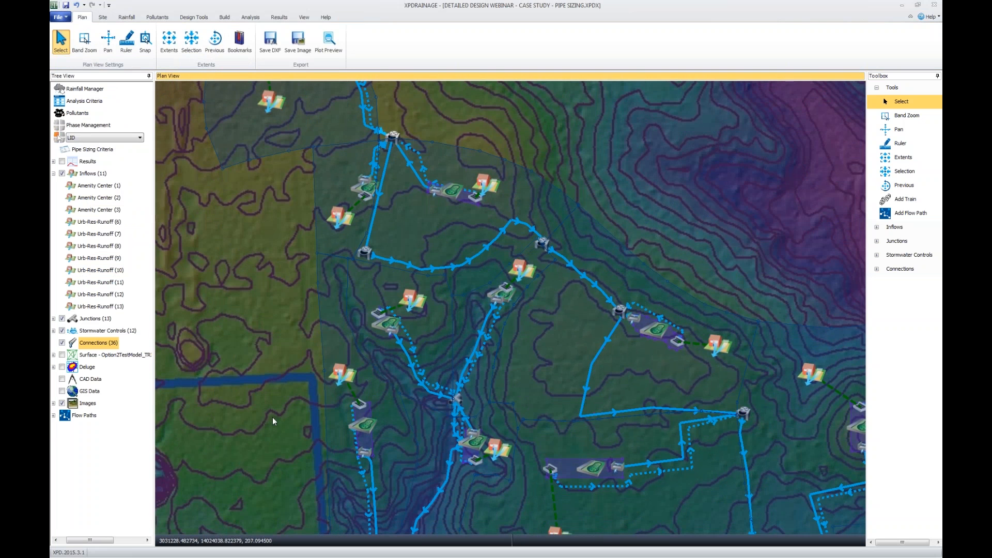
List the flow paths and highlight the Trunk flow path across the whole network plan.
scroll(266, 385, "down", 2)
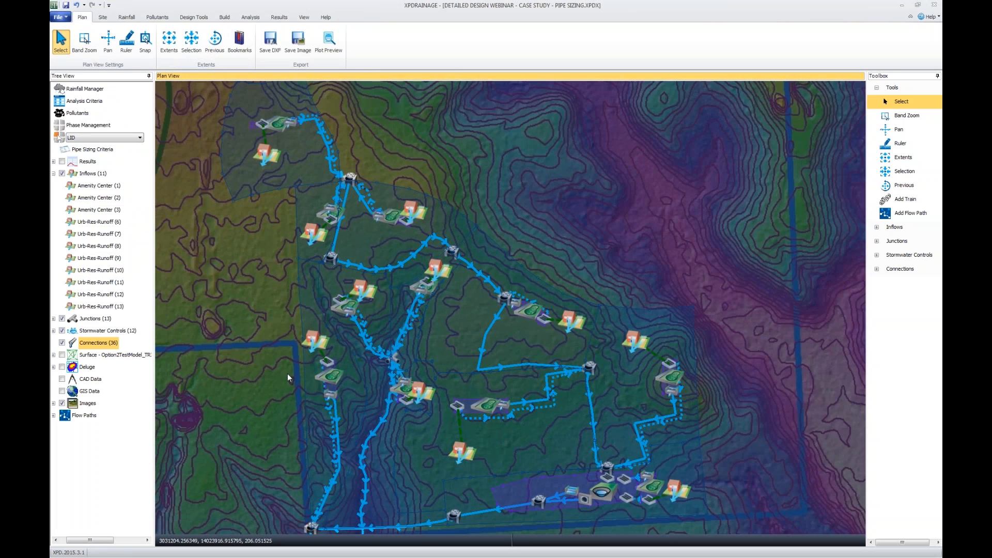
scroll(287, 373, "up", 1)
scroll(272, 374, "down", 2)
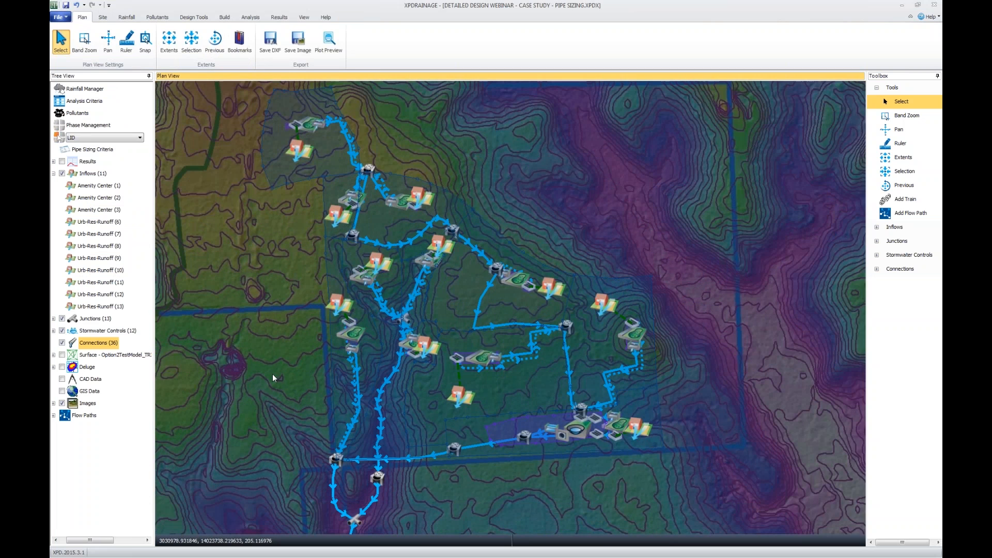
left_click_drag(272, 374, 332, 340)
scroll(332, 341, "down", 2)
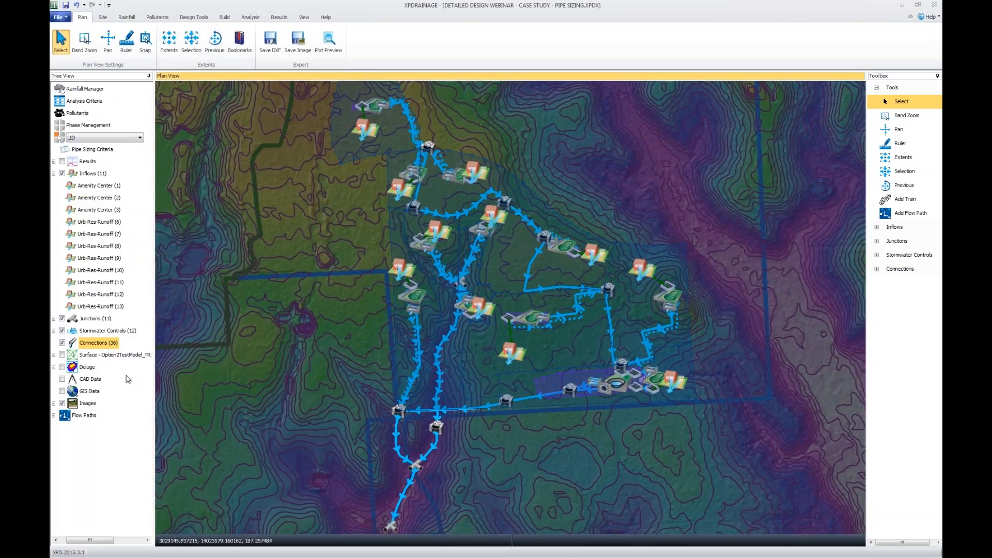
left_click(53, 415)
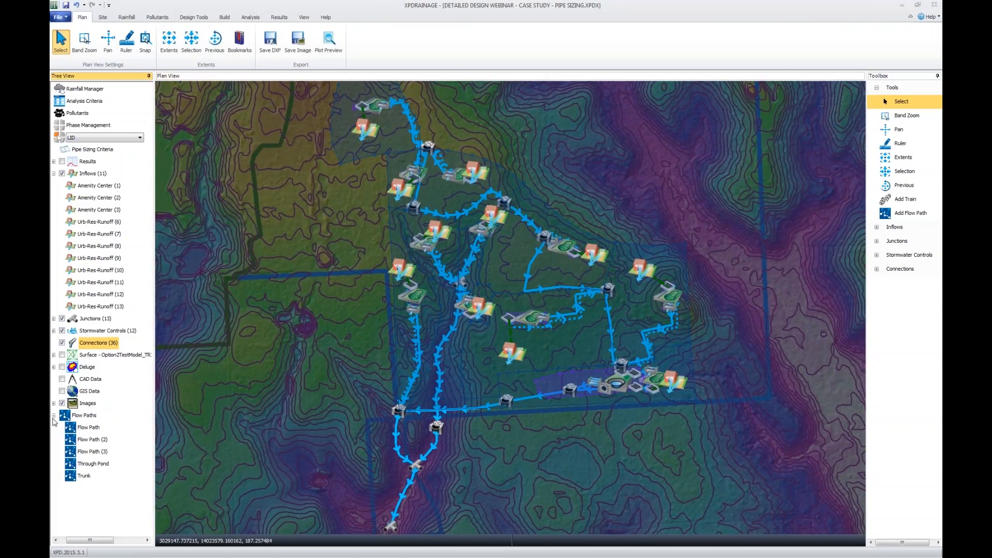
left_click(85, 476)
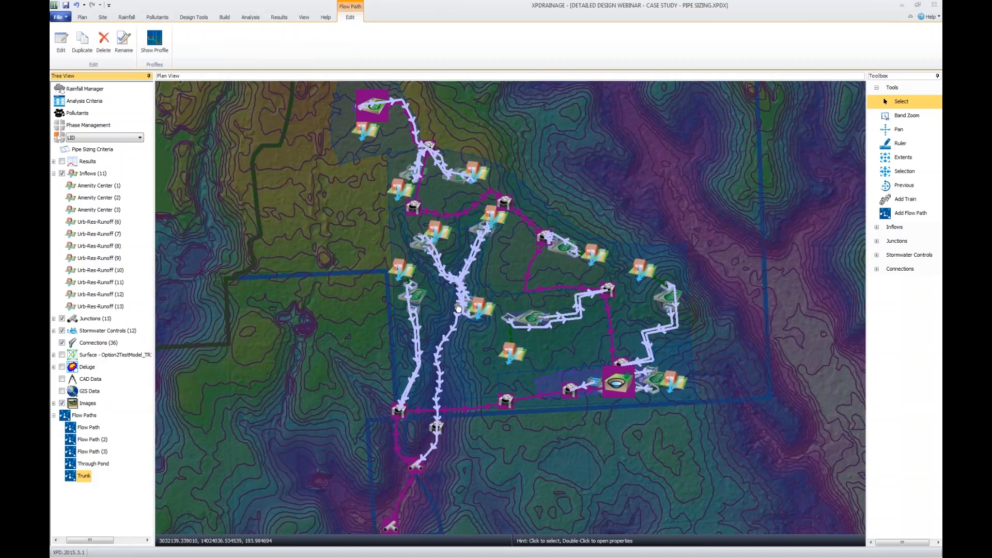
Open the connections table, keep it filtered by the Trunk flow path, and review its connection inputs.
left_click(101, 343)
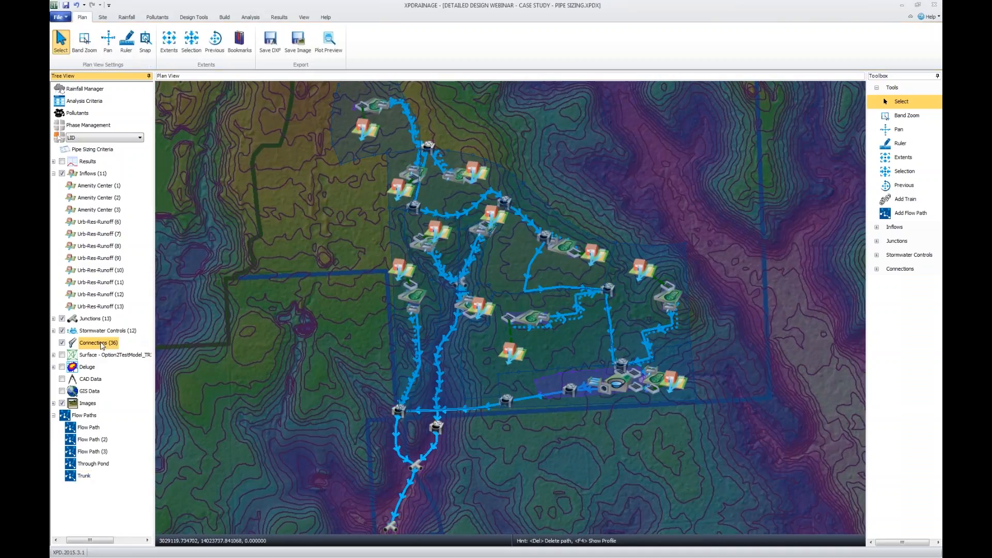
double_click(102, 343)
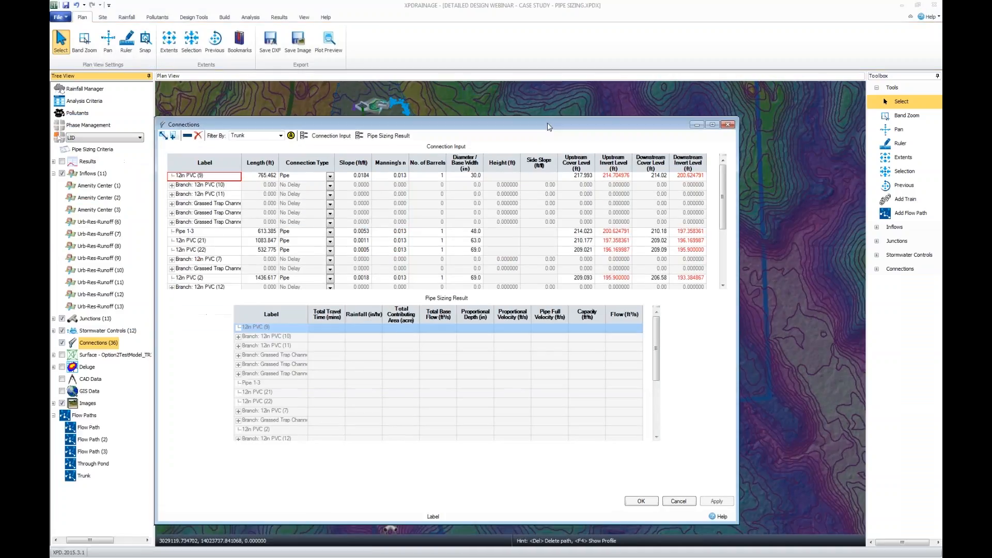
left_click_drag(549, 127, 636, 101)
left_click(368, 110)
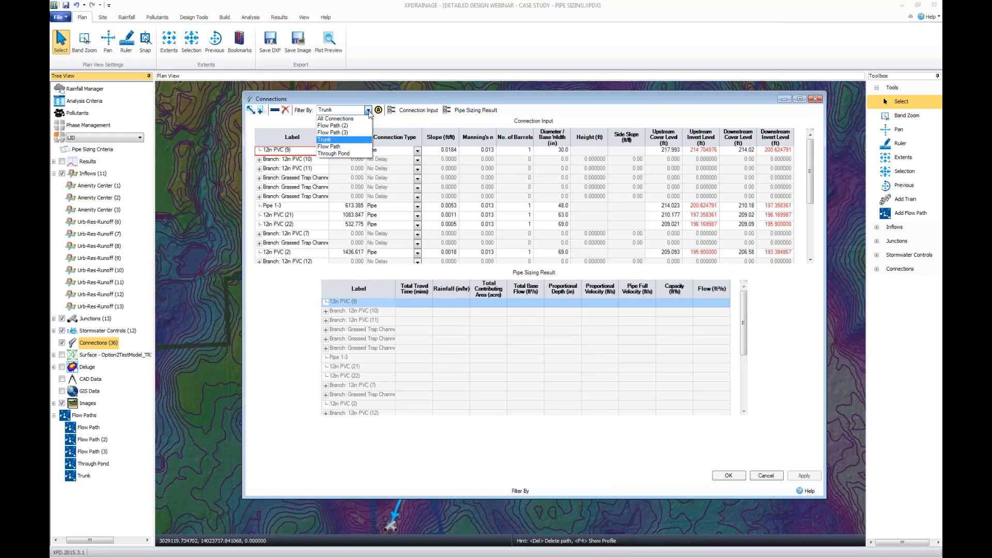
left_click(367, 140)
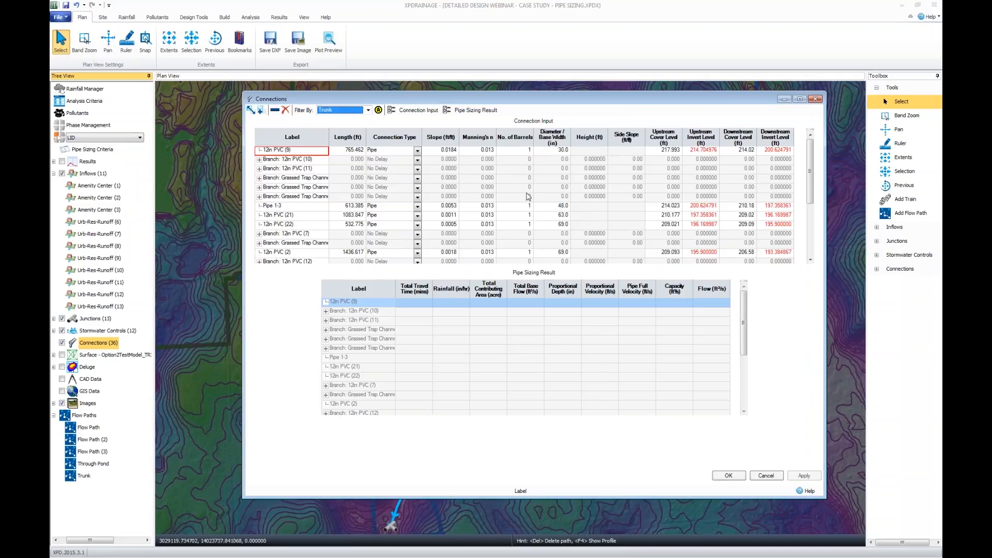
mouse_move(810, 175)
left_mouse_down()
mouse_move(810, 229)
mouse_move(813, 173)
left_mouse_up()
Automatically size the Trunk flow path's pipes and examine the updated diameters and pipe sizing results.
left_click(378, 111)
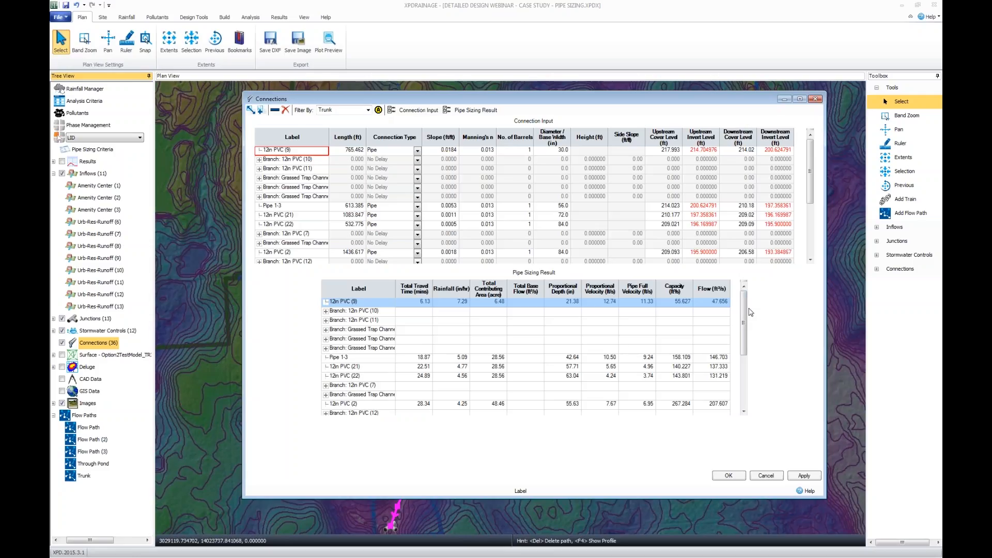
left_click_drag(744, 323, 744, 373)
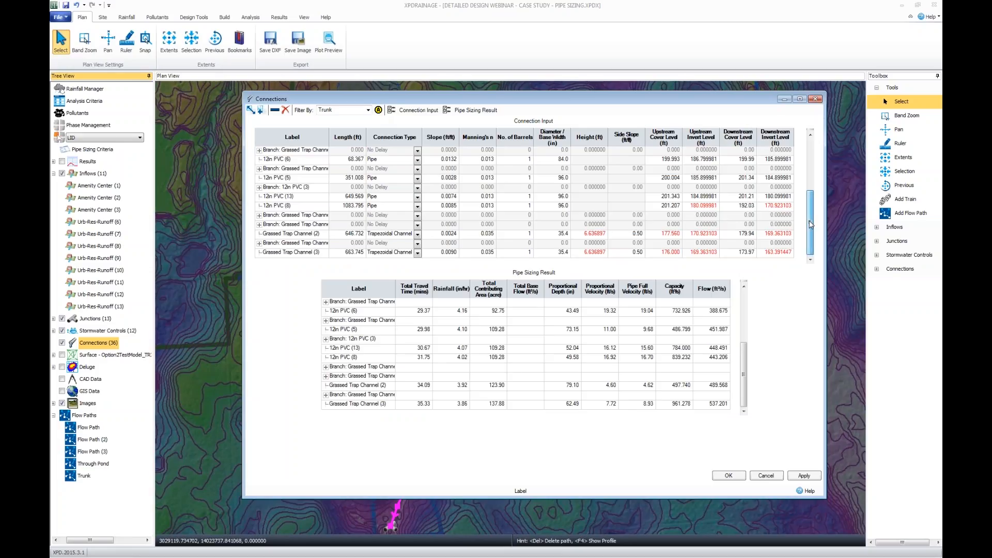
left_click_drag(810, 225, 811, 219)
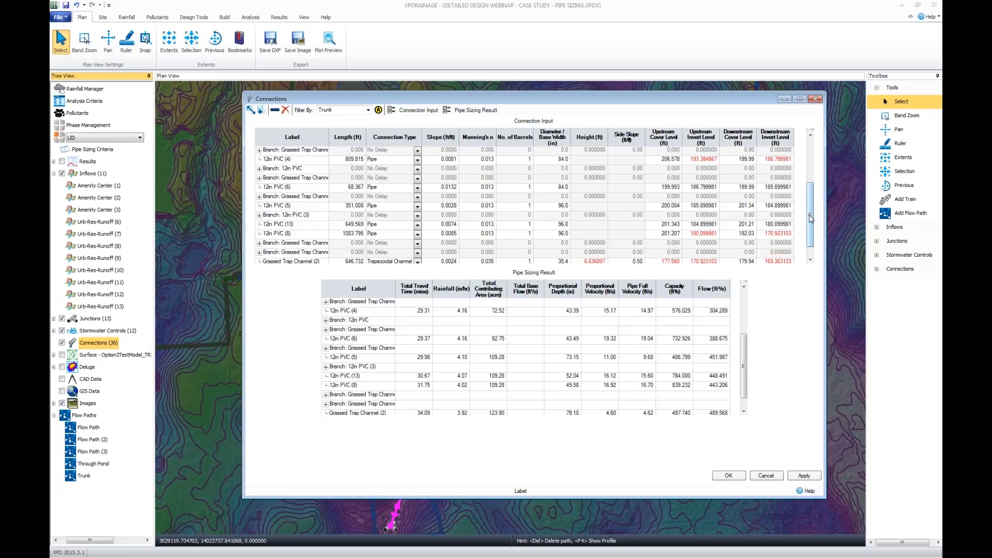
Review the pipe sizing criteria, including the available IDF rainfall choices and the design level options, without changing them.
left_click(194, 17)
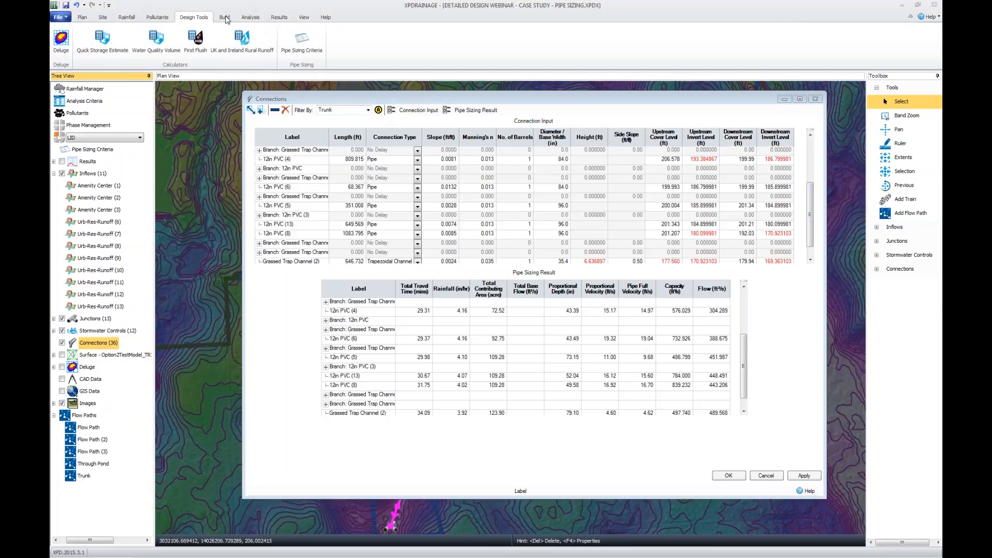
left_click(301, 36)
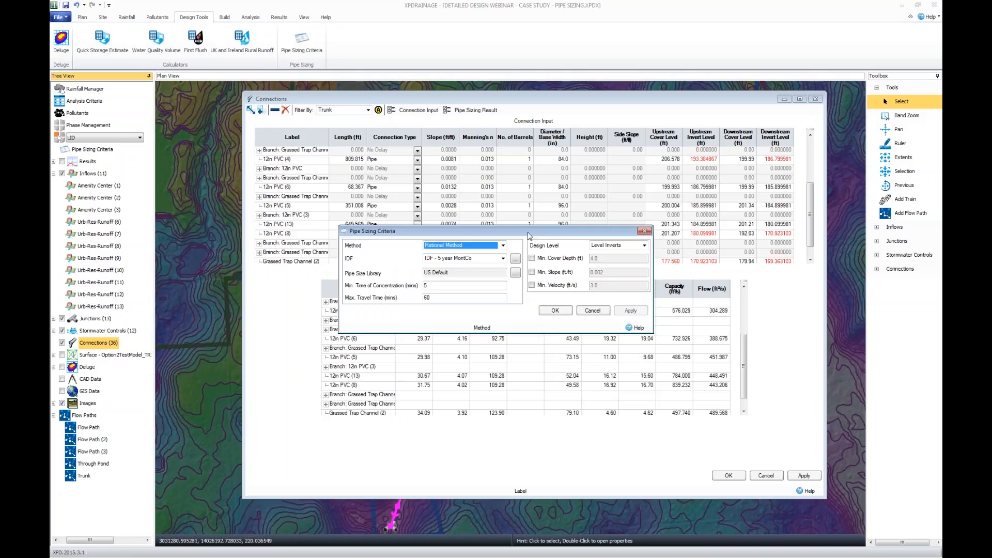
left_click(503, 258)
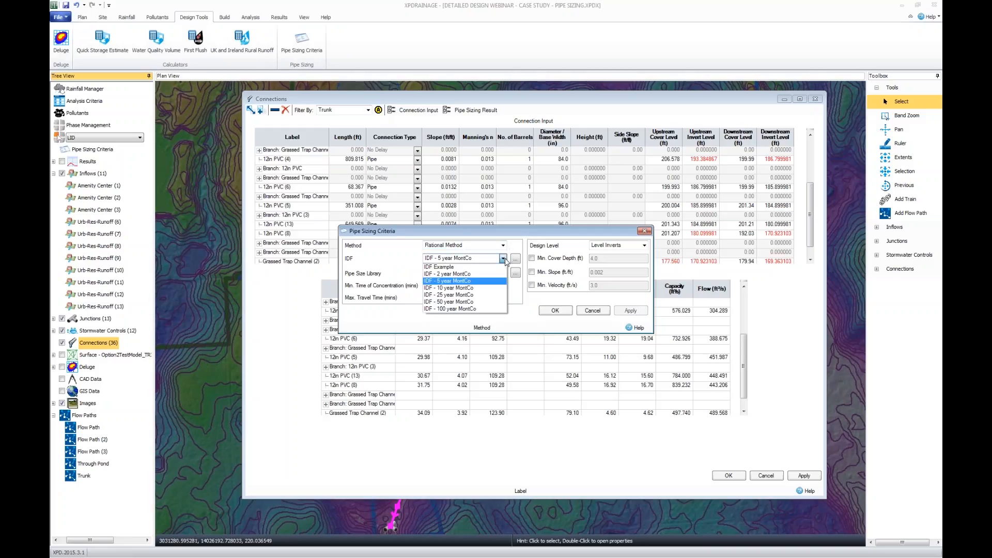
left_click(504, 259)
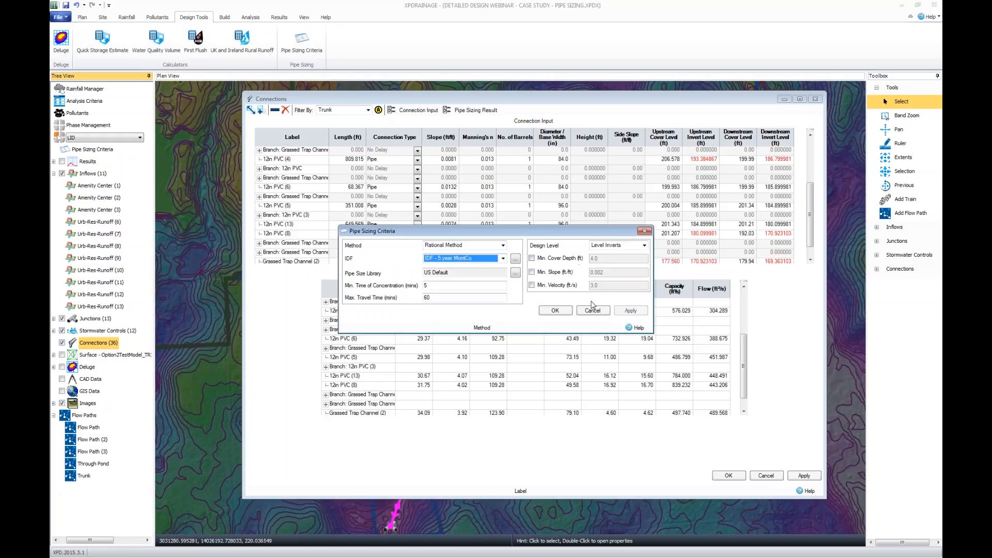
left_click(558, 260)
left_click(559, 260)
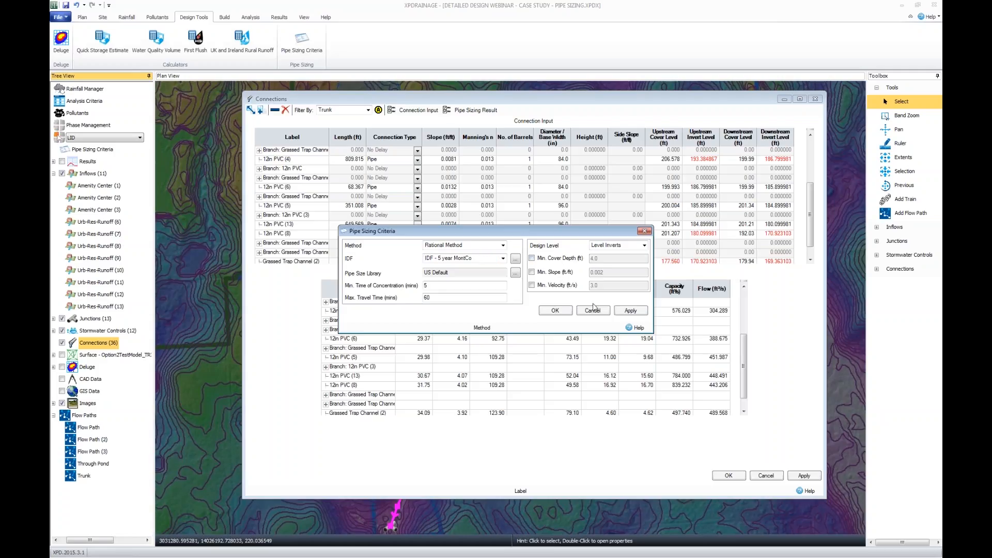
left_click(644, 246)
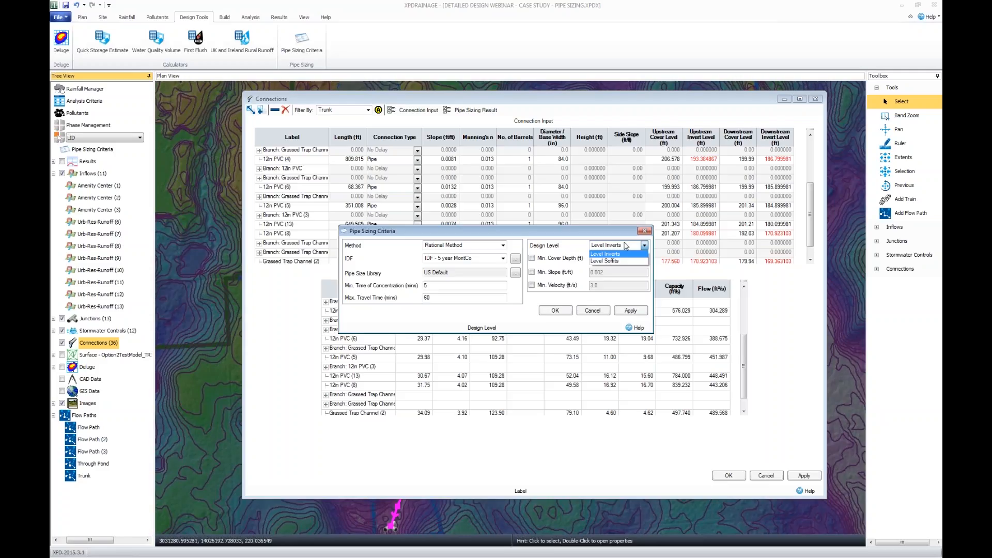
left_click(601, 237)
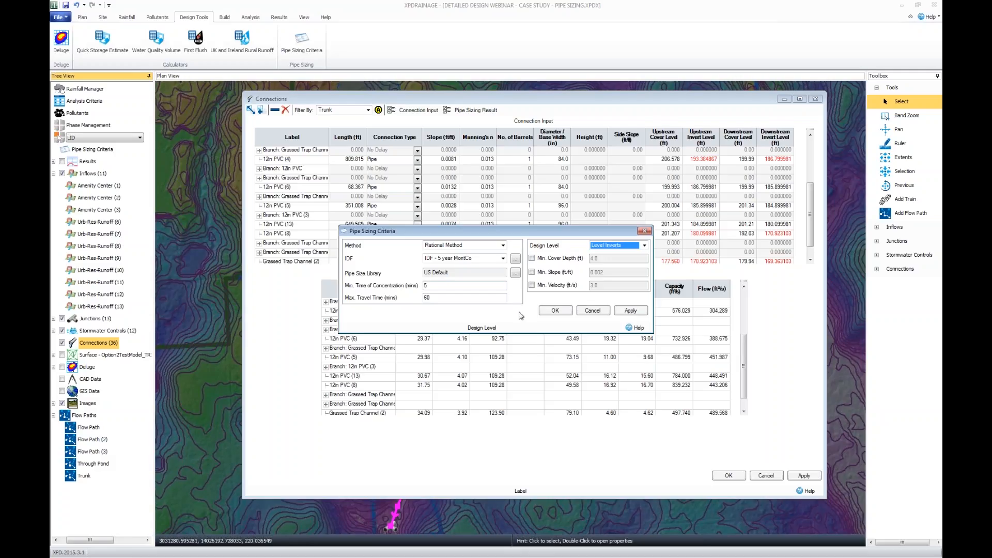
left_click(591, 312)
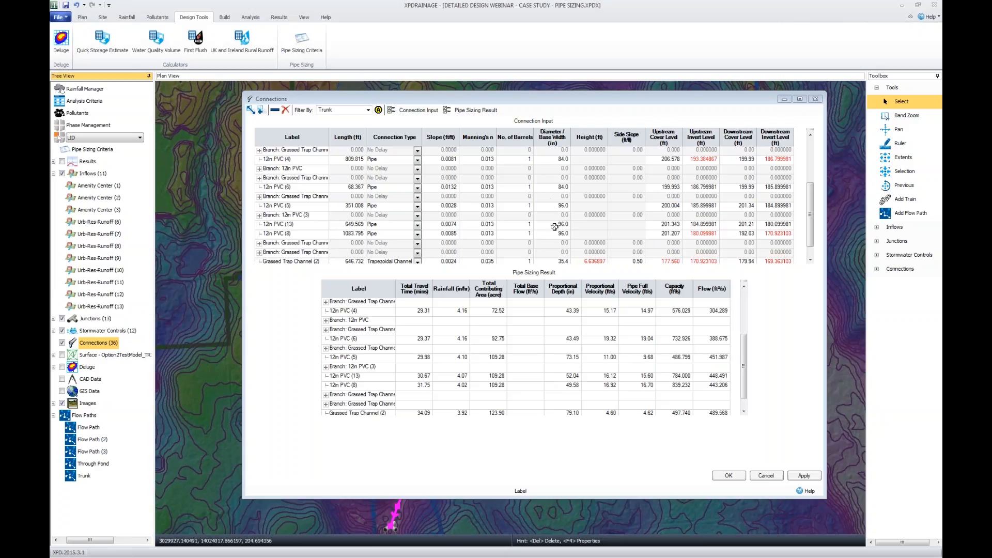
Set the number of barrels to 2 for pipes 12in PVC (13), (8) and (5), and automatically resize the Trunk flow path.
left_click(523, 223)
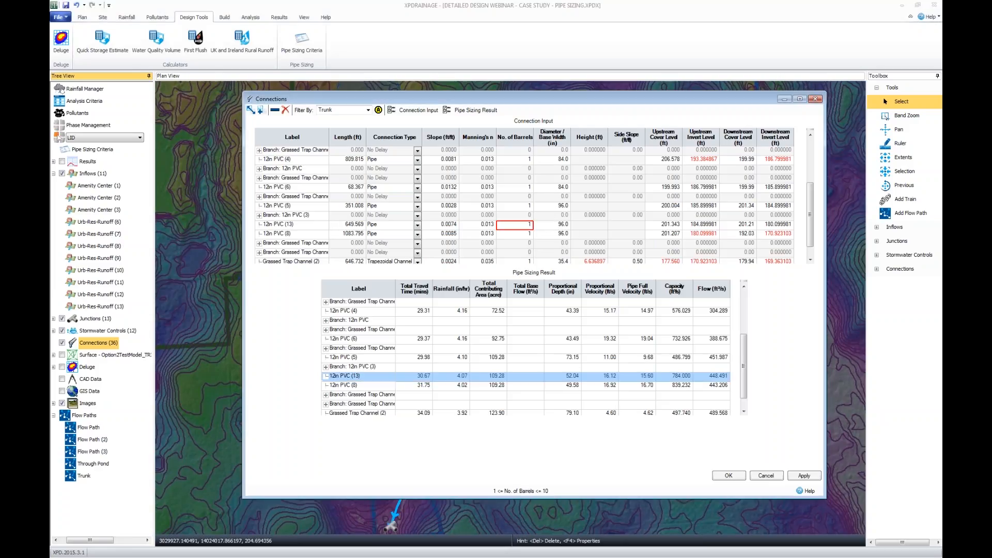
type("2")
key("Return")
type("2")
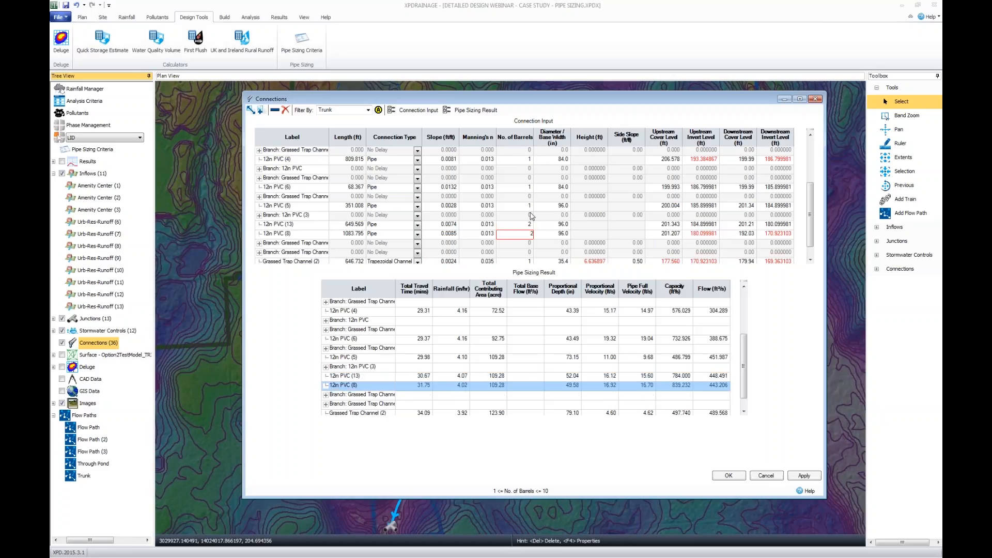
left_click(522, 206)
type("2")
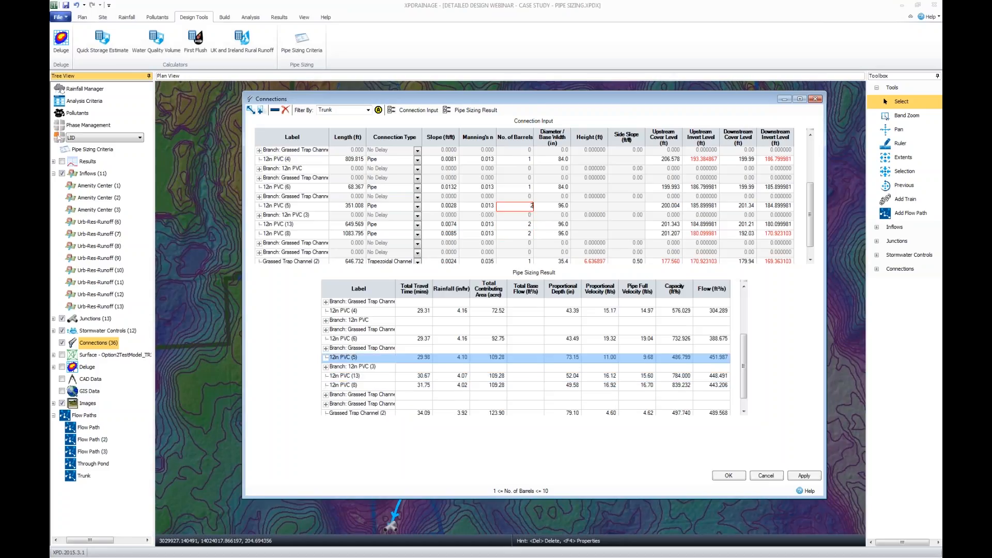
key("Up")
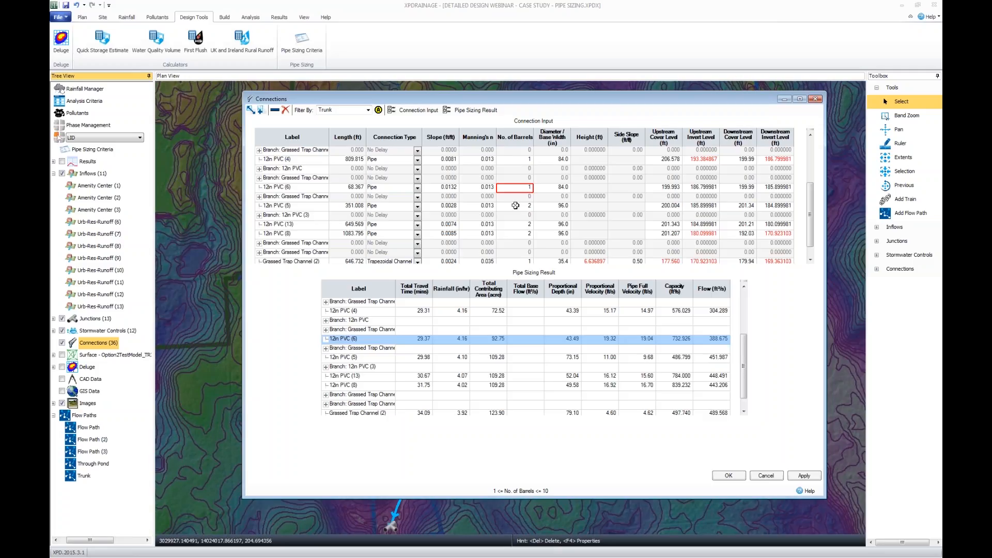
left_click(378, 111)
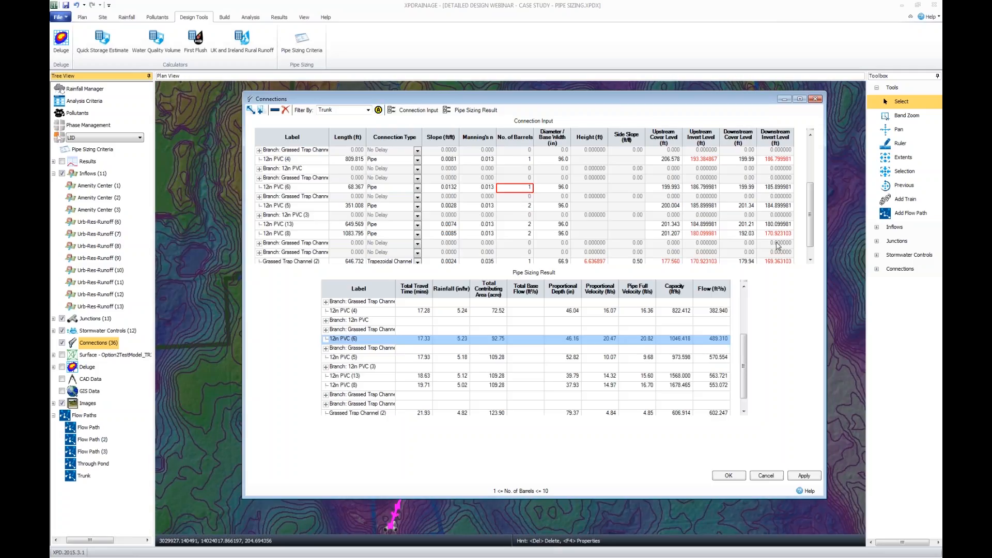
Examine the resized Trunk connections and their pipe sizing results from the upstream pipes to the grassed channels.
left_click_drag(814, 236, 817, 172)
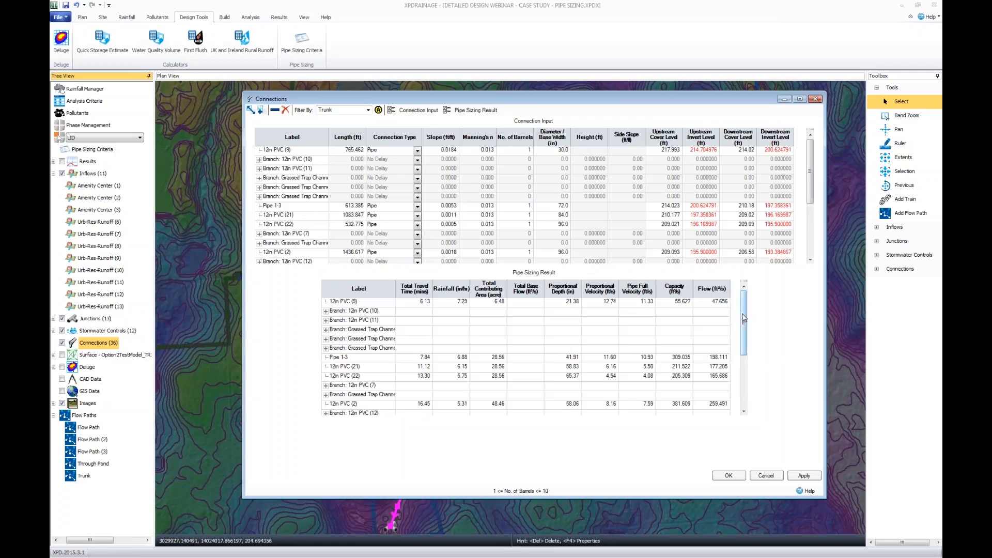
left_click_drag(810, 192, 815, 244)
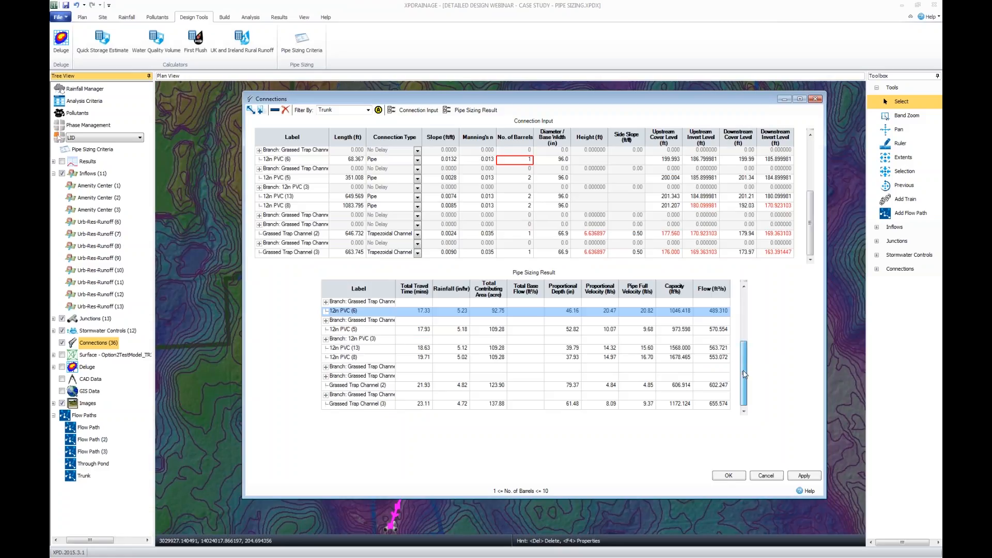
left_click_drag(745, 377, 746, 362)
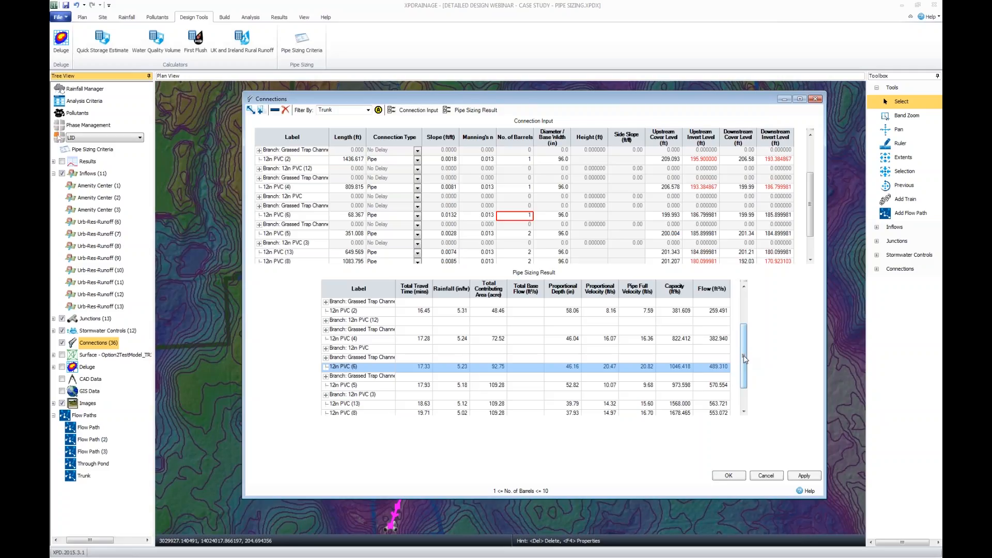
left_click_drag(745, 359, 744, 340)
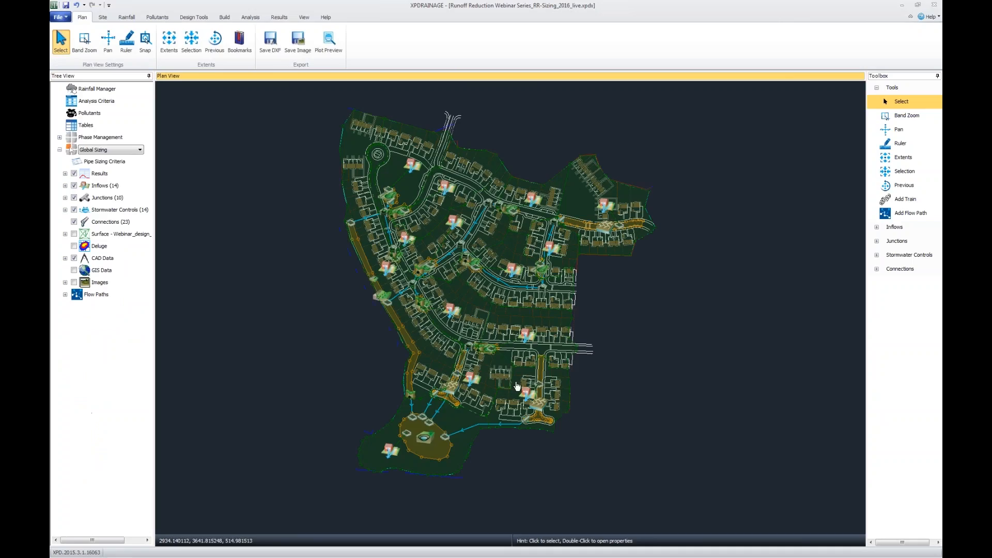
In the Runoff Reduction sizing project, review the SCS and HUFF design storms available for the Global Sizing phase's analysis criteria.
left_click_drag(614, 379, 645, 383)
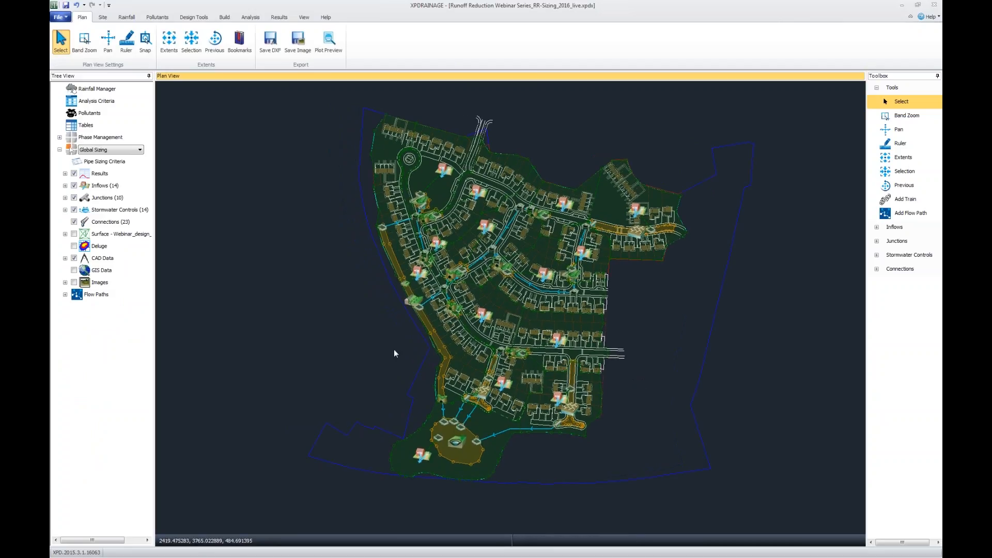
left_click_drag(393, 352, 391, 354)
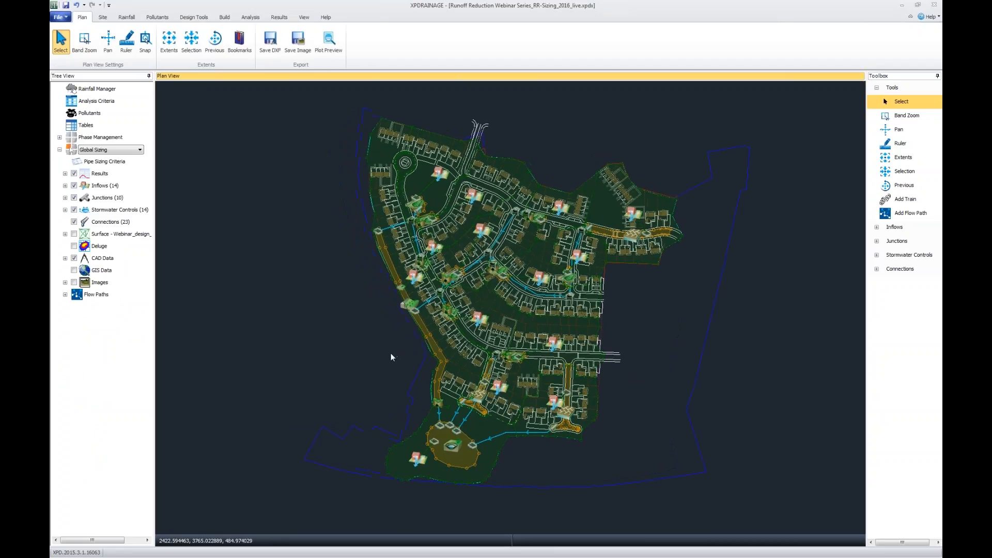
scroll(450, 470, "up", 1)
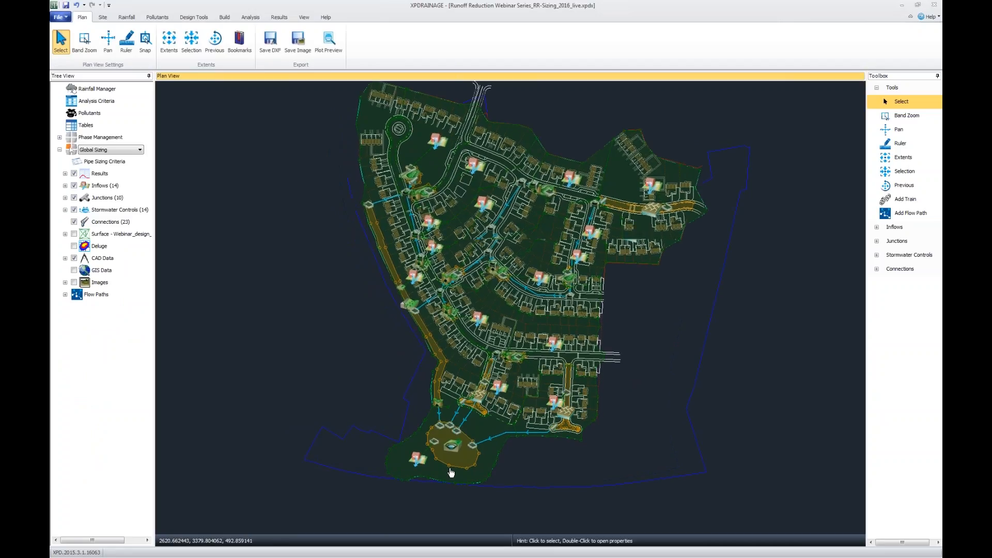
scroll(451, 472, "up", 4)
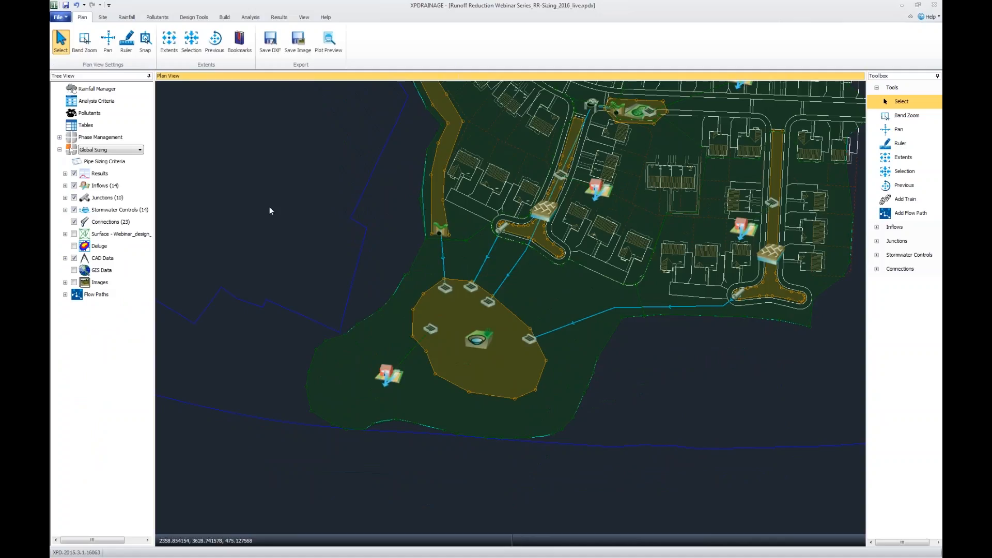
left_click_drag(270, 216, 268, 239)
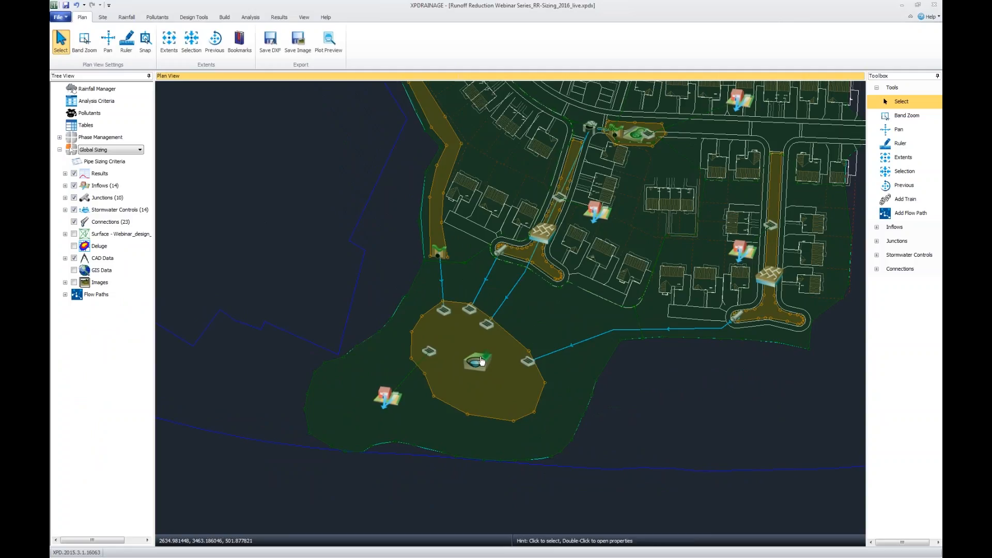
left_click(252, 18)
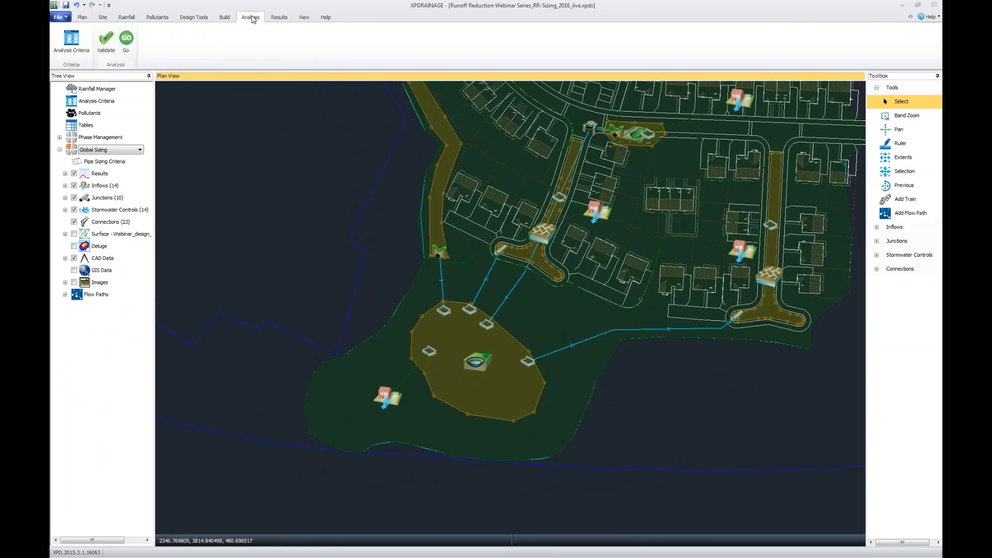
left_click(60, 43)
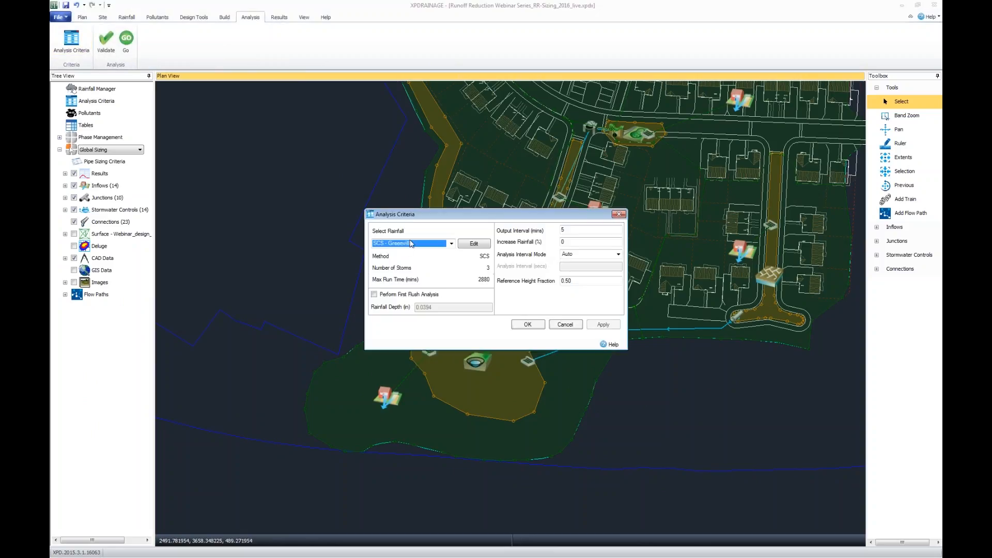
left_click(475, 244)
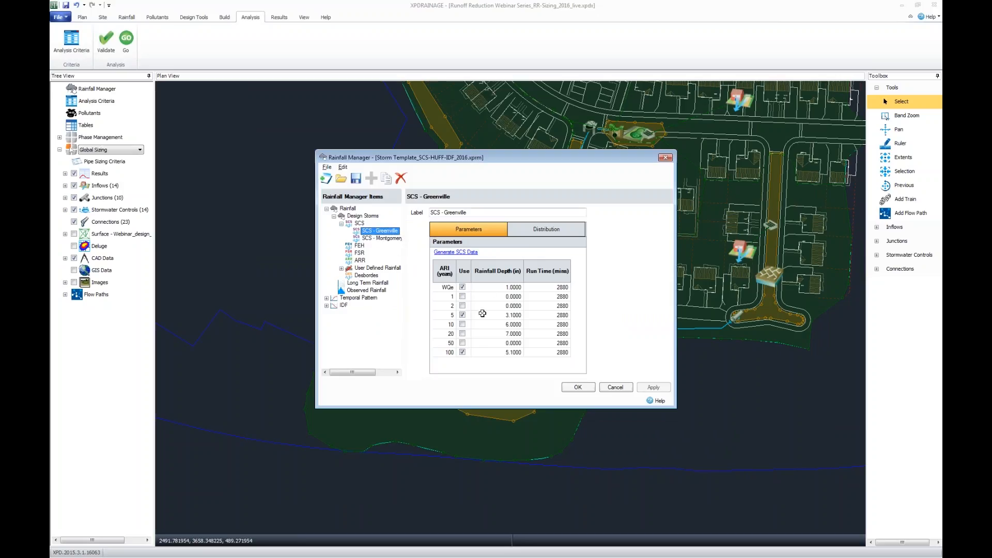
left_click(397, 240)
left_click(395, 232)
left_click(341, 269)
left_click(376, 275)
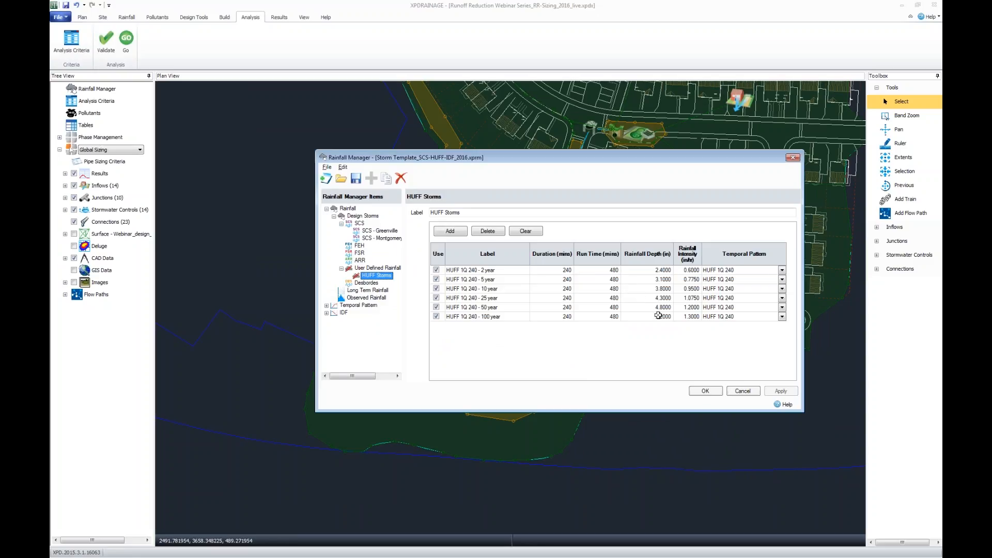
left_click(705, 391)
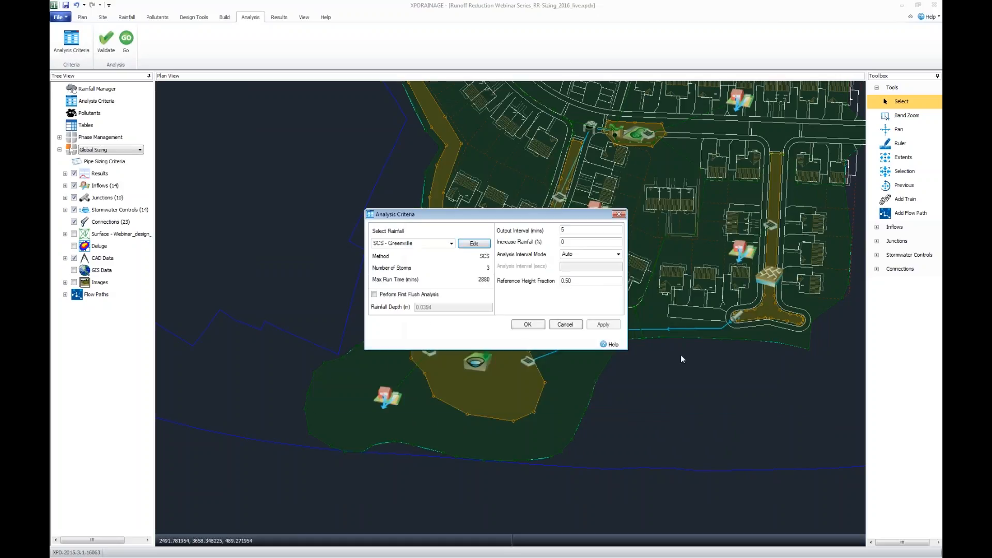
Run the analysis with the SCS - Greenville rainfall and review the stormwater controls results.
left_click(451, 244)
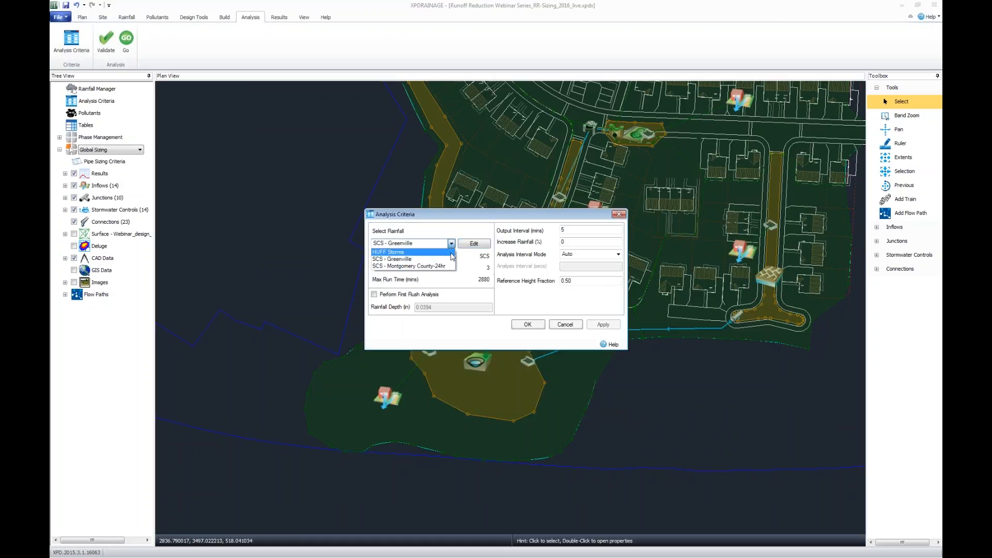
left_click(448, 259)
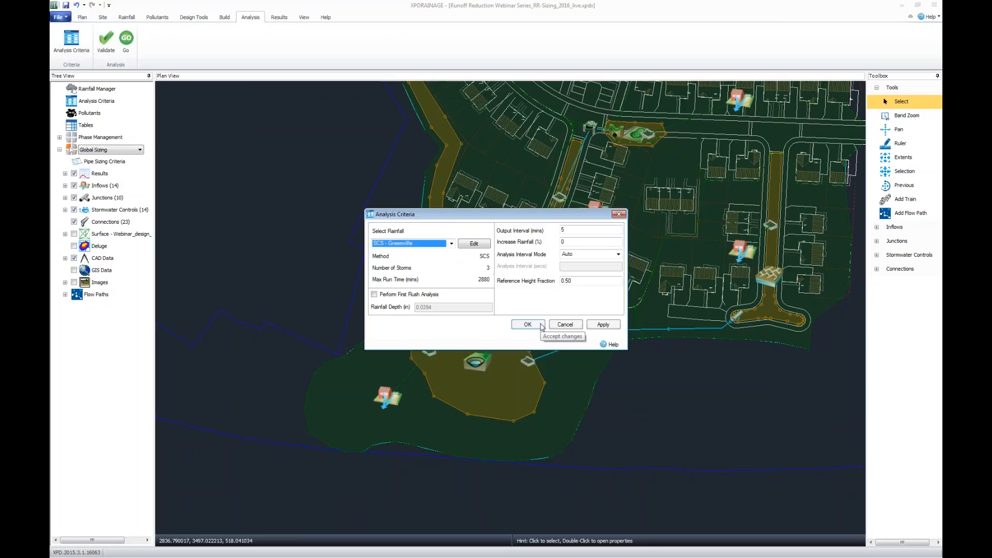
left_click(542, 326)
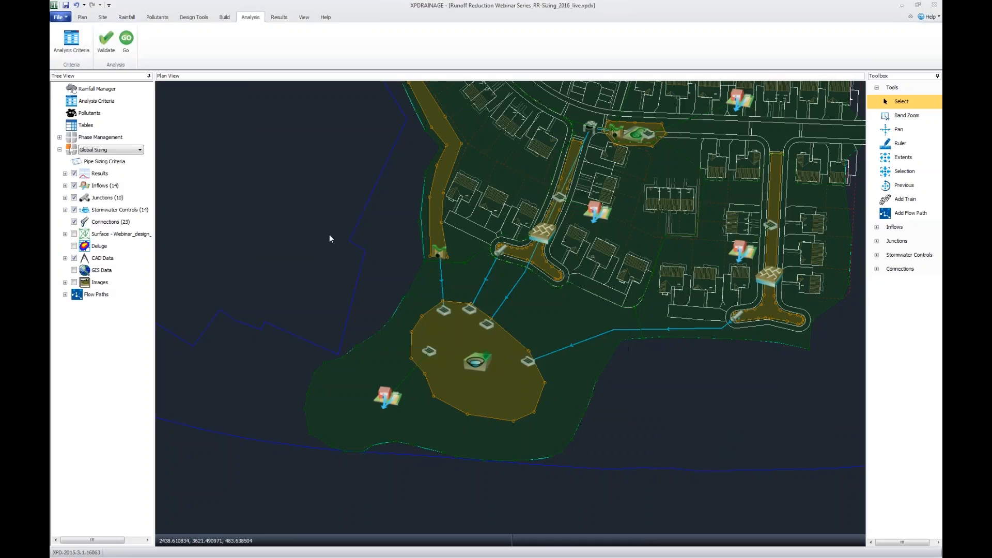
left_click(126, 42)
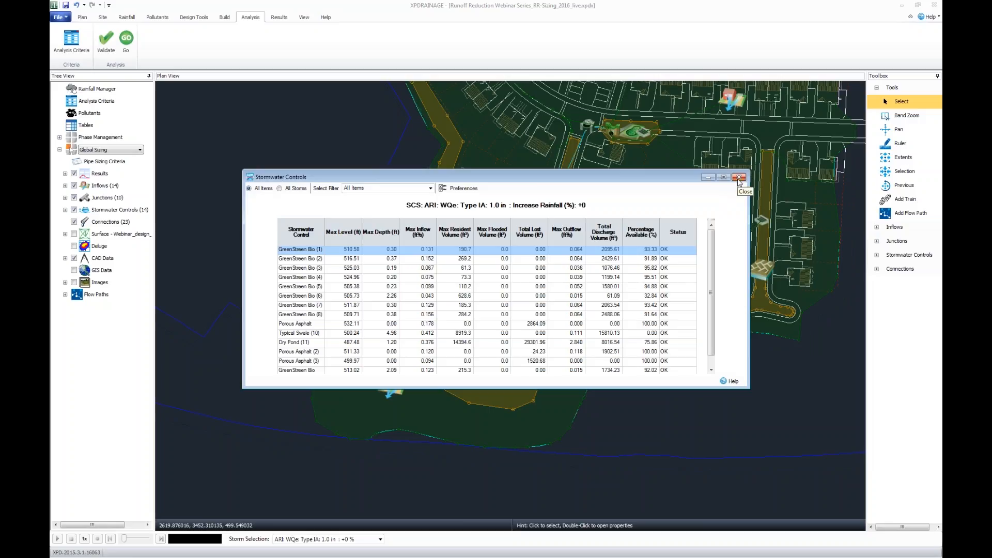
left_click(739, 177)
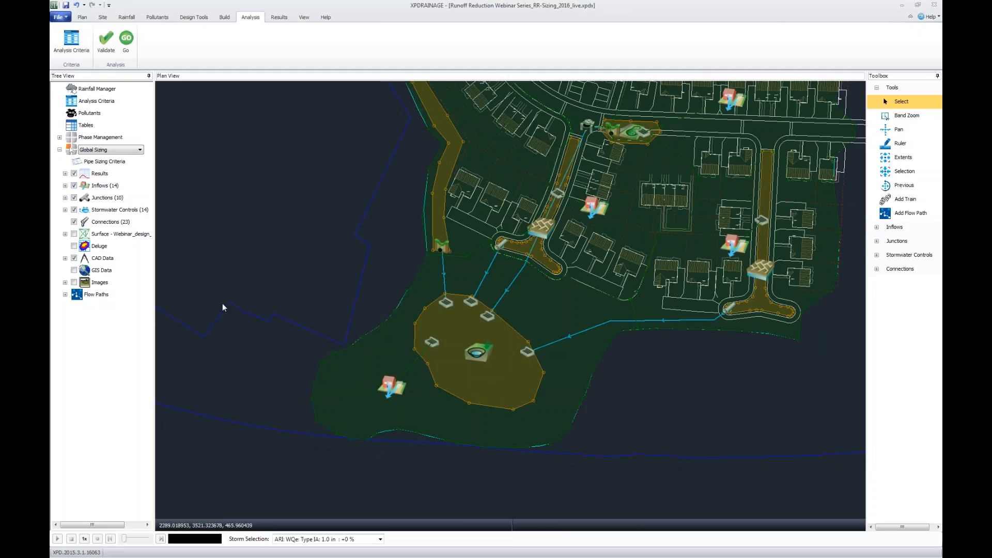
Show the profile of the listed flow path and enlarge its window to view the full run down to the dry pond.
double_click(74, 298)
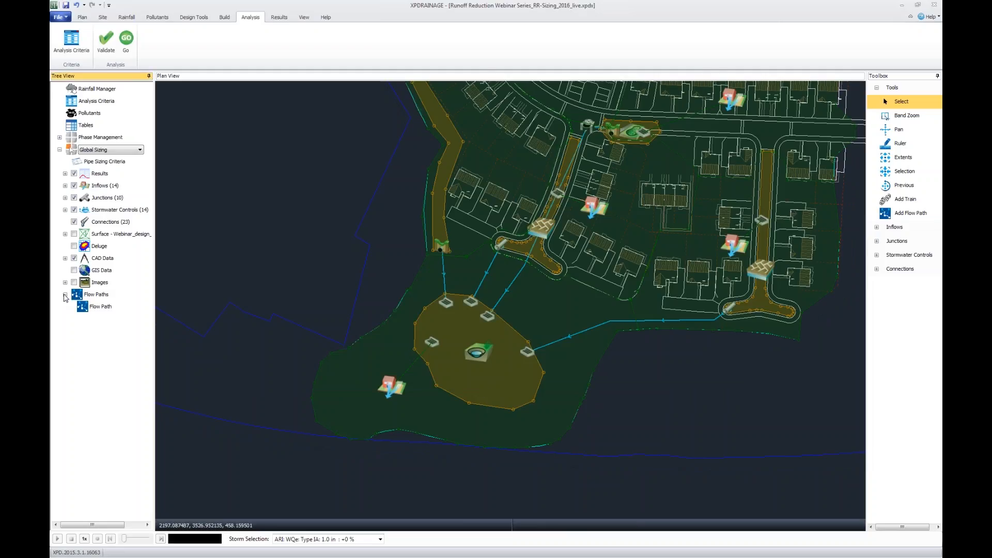
right_click(96, 310)
left_click(133, 369)
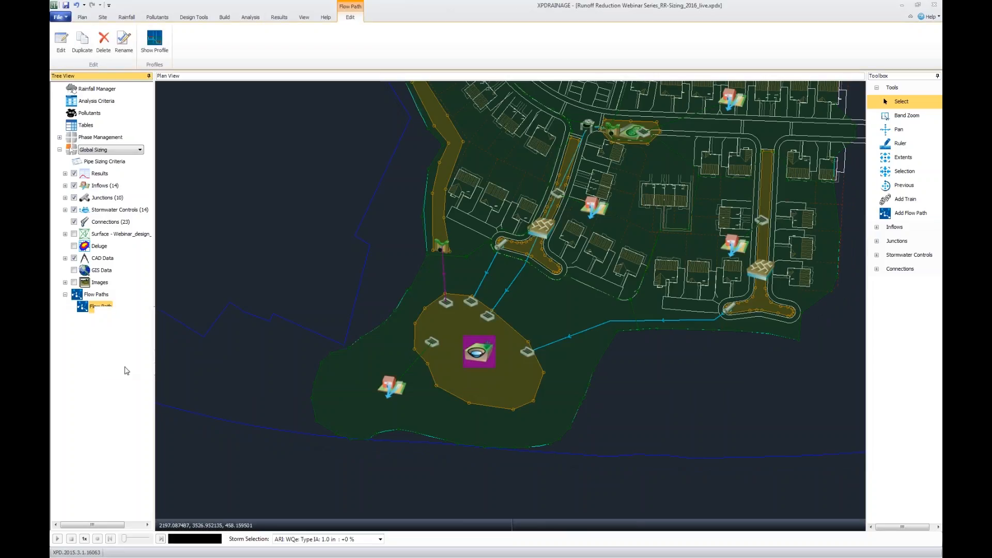
left_click_drag(504, 179, 367, 116)
left_click_drag(525, 321, 782, 438)
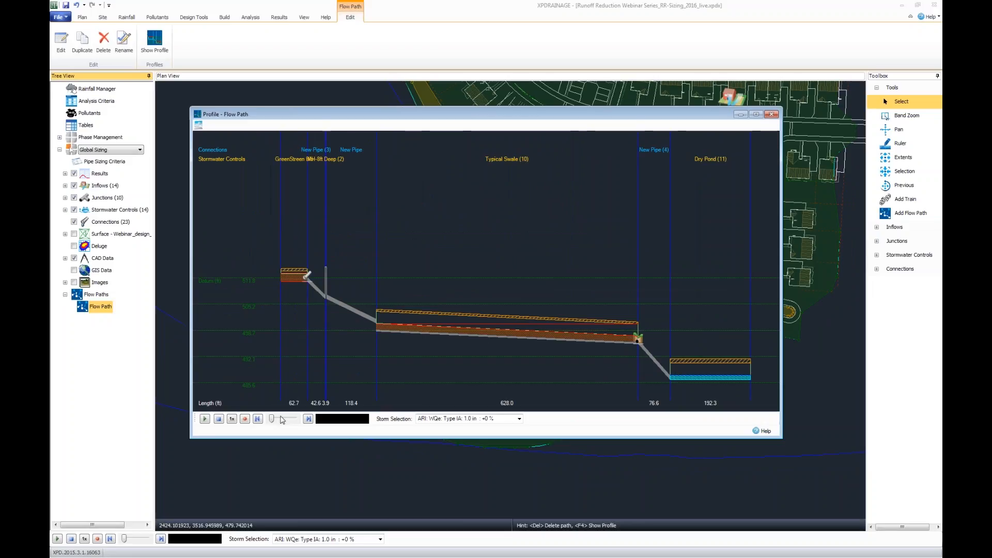
Advance the flow path profile's playback to 1350 mins to view the water levels, and close the profile.
left_click_drag(272, 419, 282, 423)
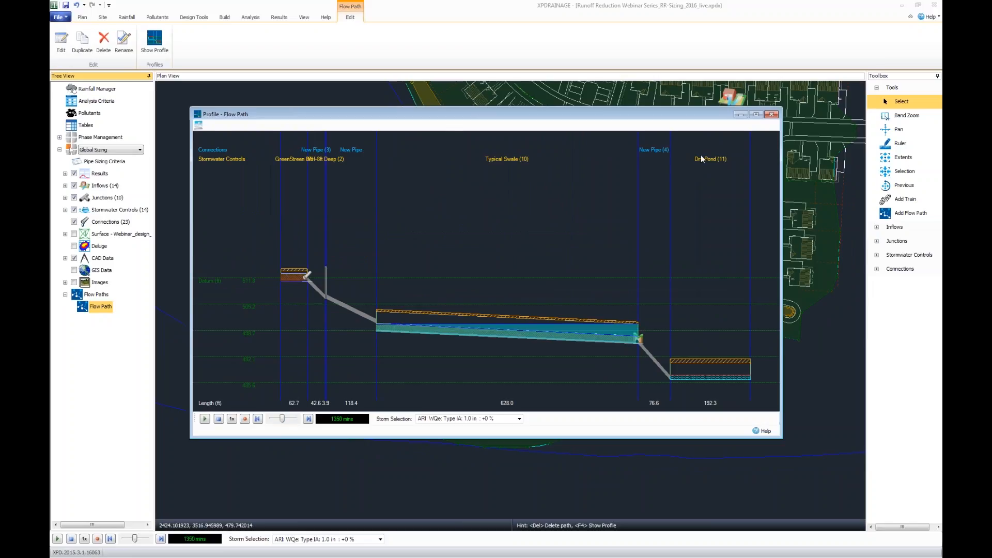
left_click(771, 115)
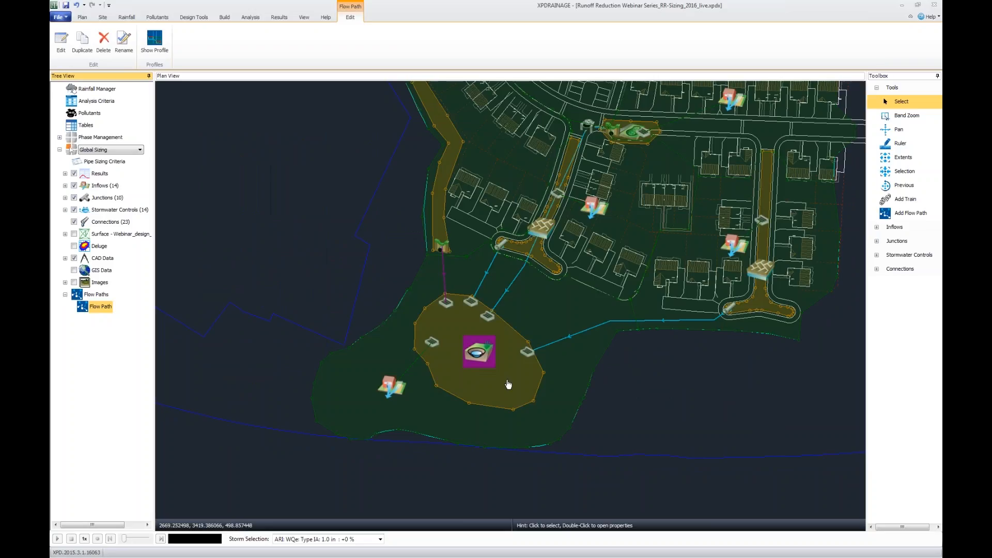
Open the properties of Dry Pond (11) and review the update options of its dimensions sizing calculator.
double_click(508, 385)
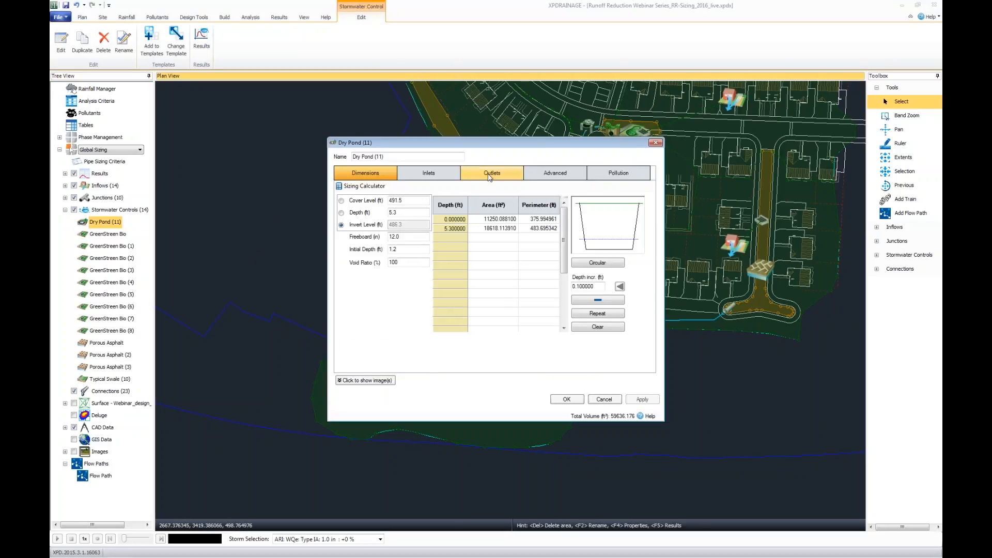
left_click(383, 187)
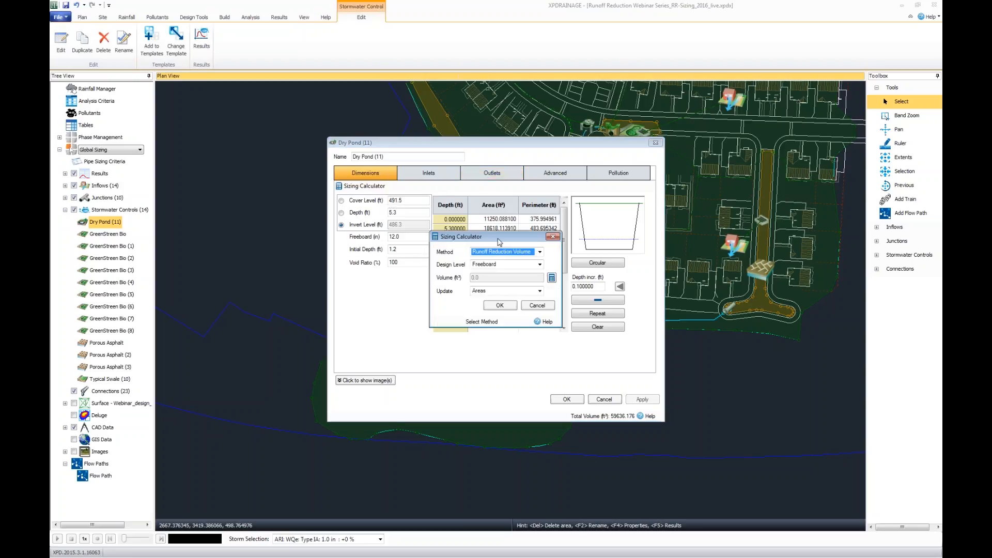
left_click_drag(499, 242, 492, 260)
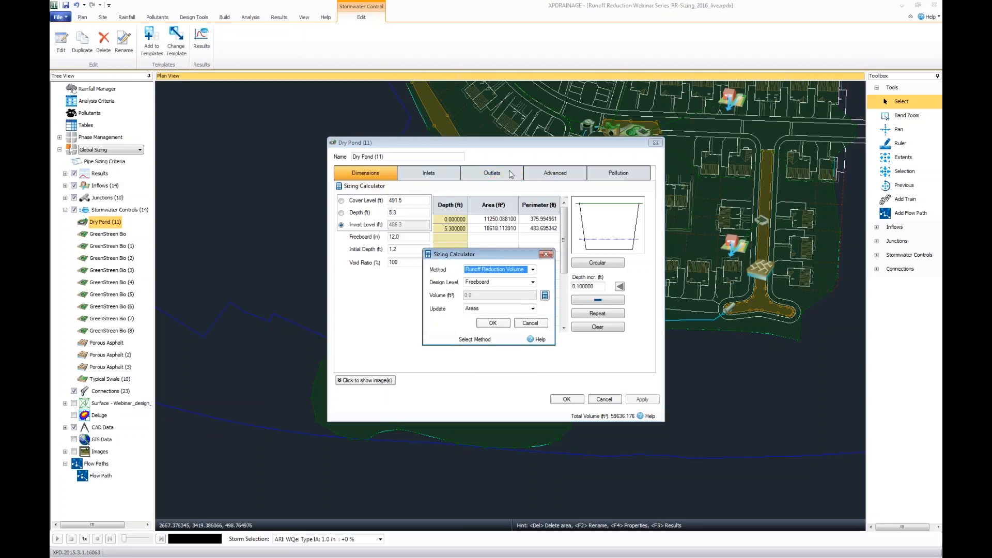
left_click(533, 308)
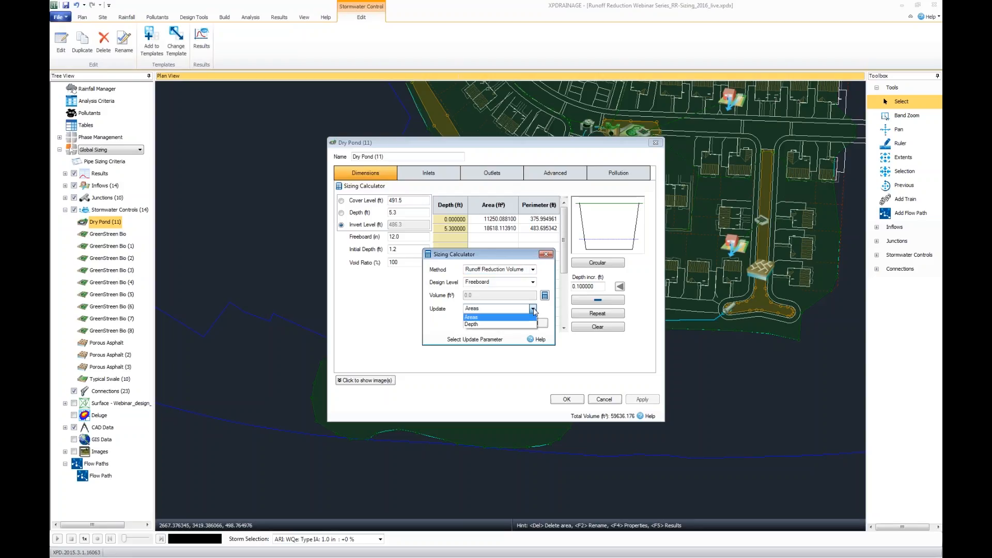
left_click(534, 309)
Try the Side Slope sizing method at 0.5 ft/ft, check the Maintain area options, and discard the calculator.
left_click(533, 270)
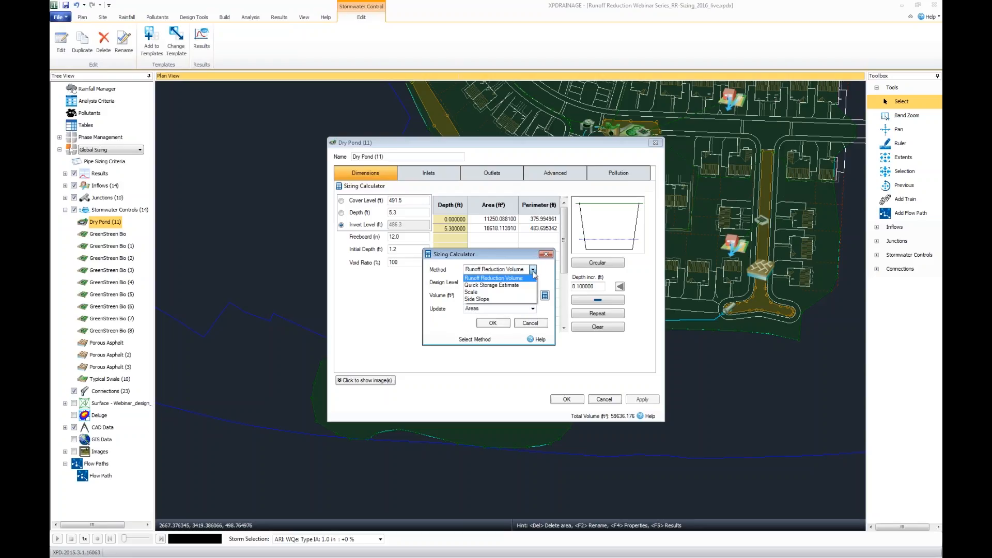
left_click(531, 300)
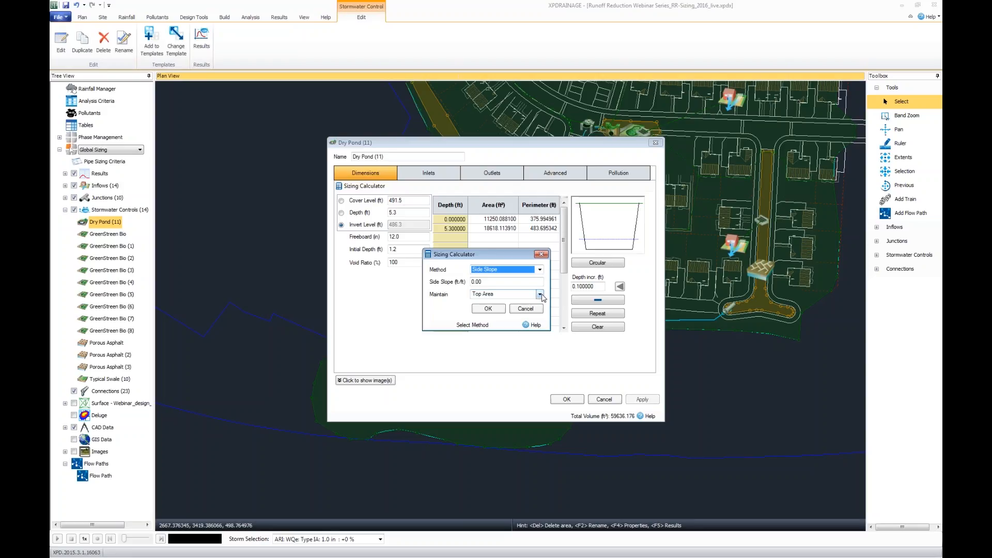
left_click(542, 296)
left_click(542, 296)
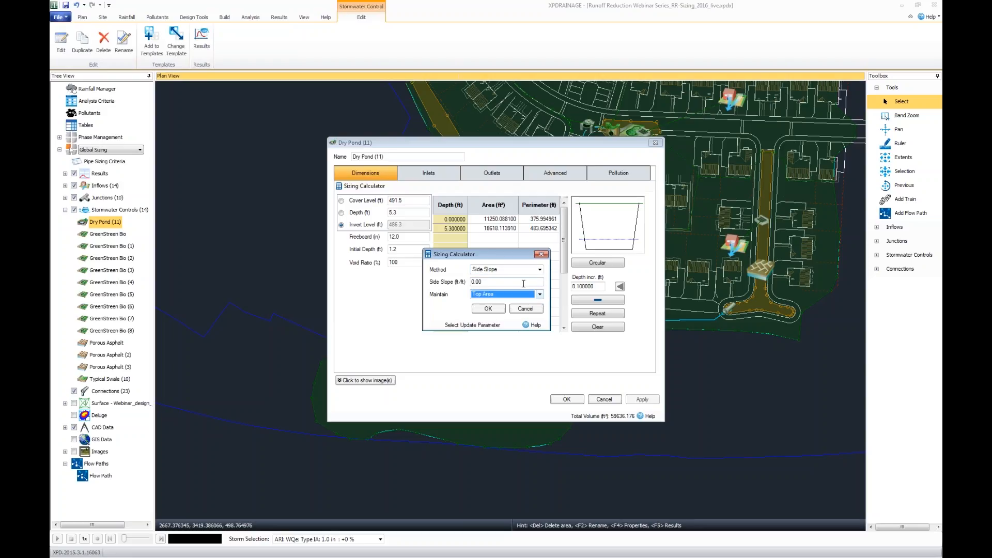
left_click(524, 284)
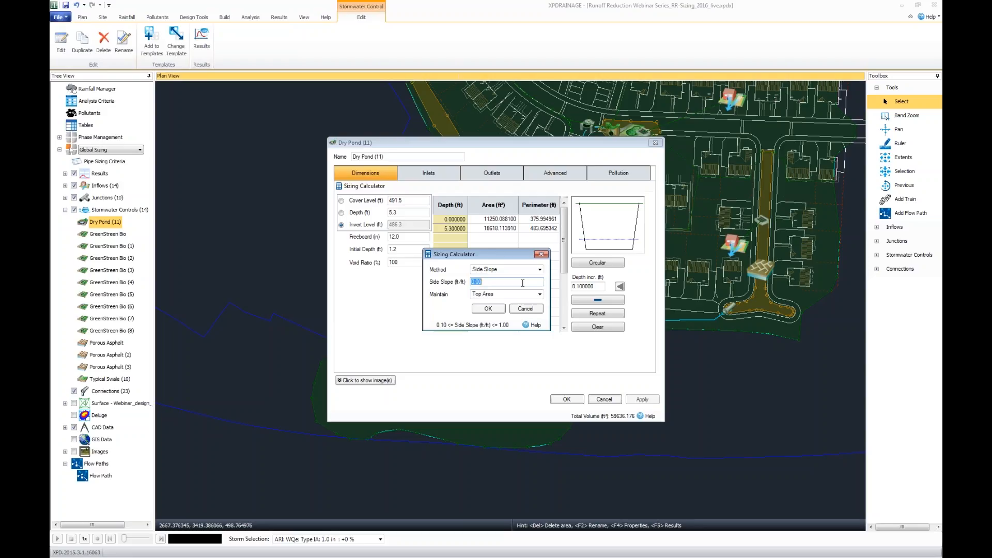
type("0.5")
left_click(540, 296)
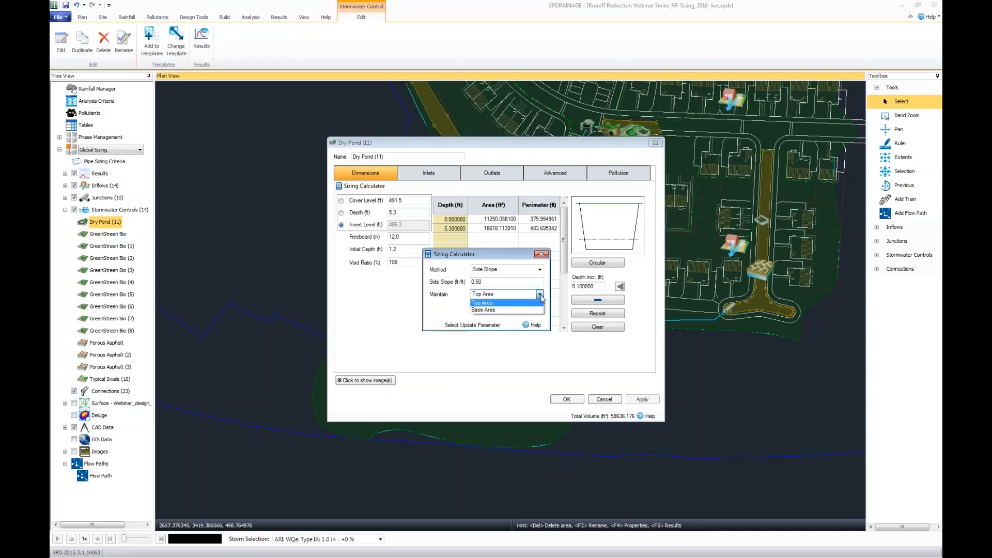
left_click(542, 257)
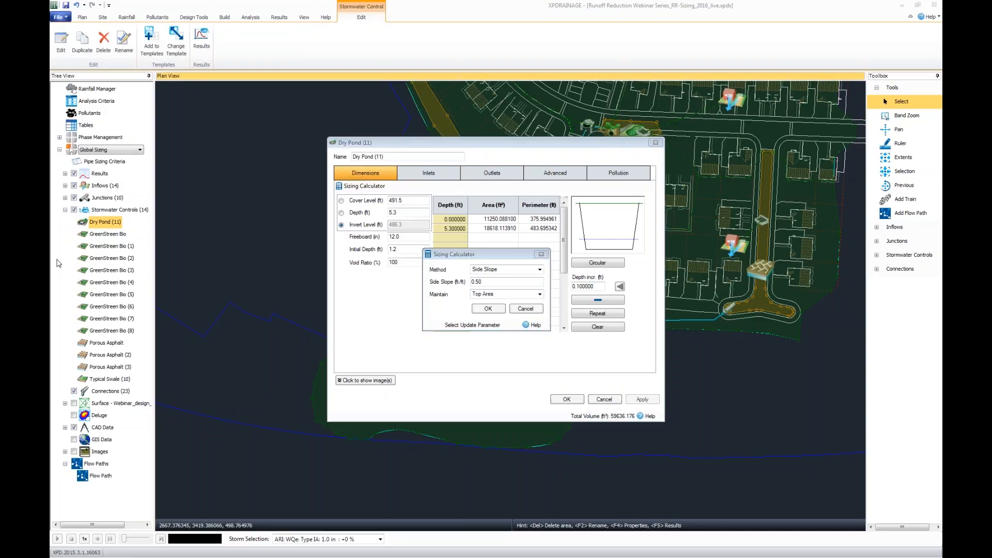
Examine the orifice and weir controls of the dry pond's Multiple outlet, leaving them without saving.
left_click(507, 175)
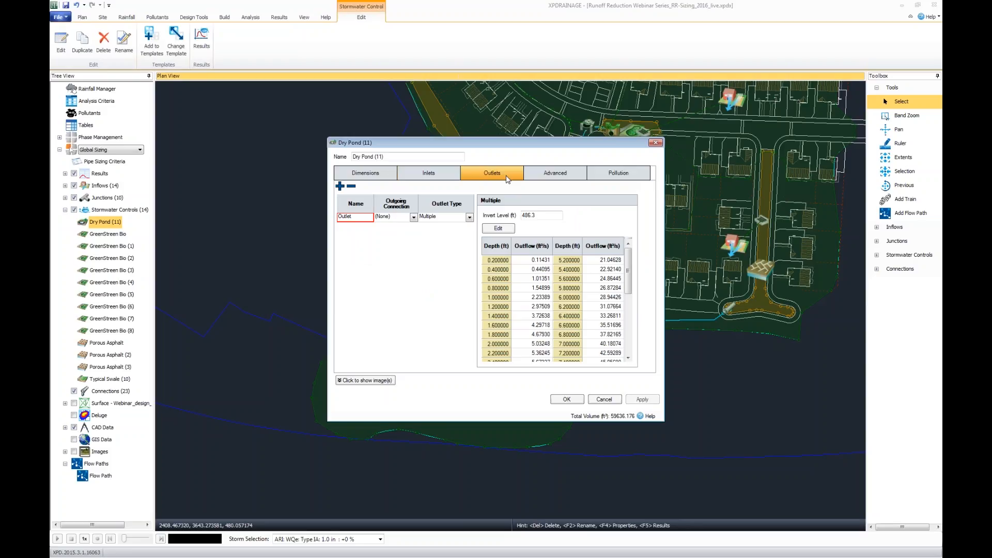
left_click(505, 229)
left_click_drag(504, 203, 403, 243)
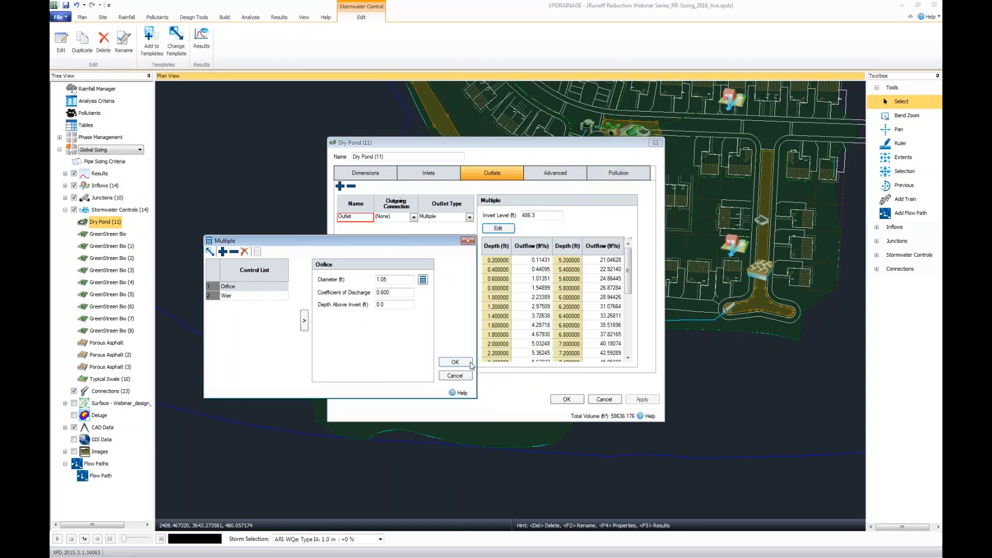
left_click(455, 376)
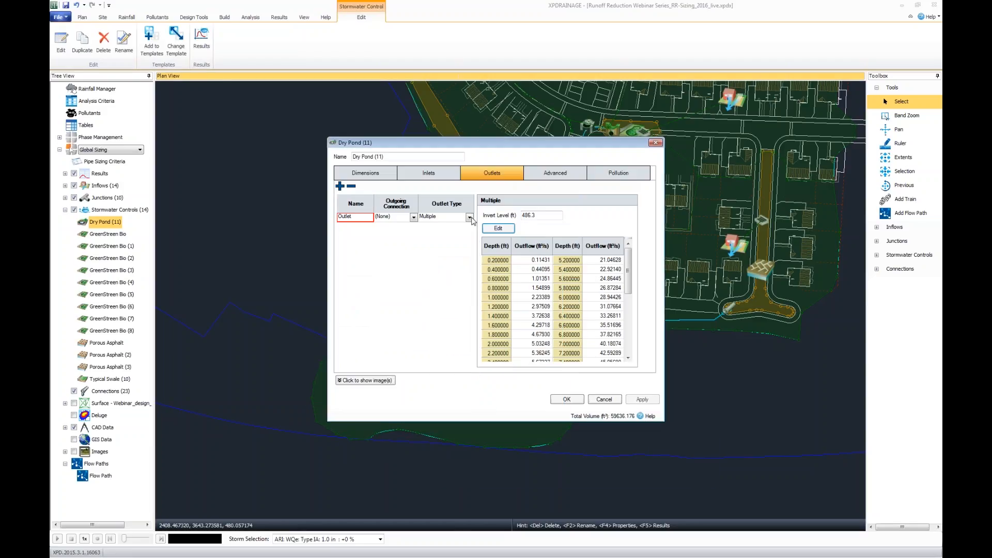
Reset the dry pond's outlet definition by switching its type to Orifice and back to Multiple.
left_click(469, 217)
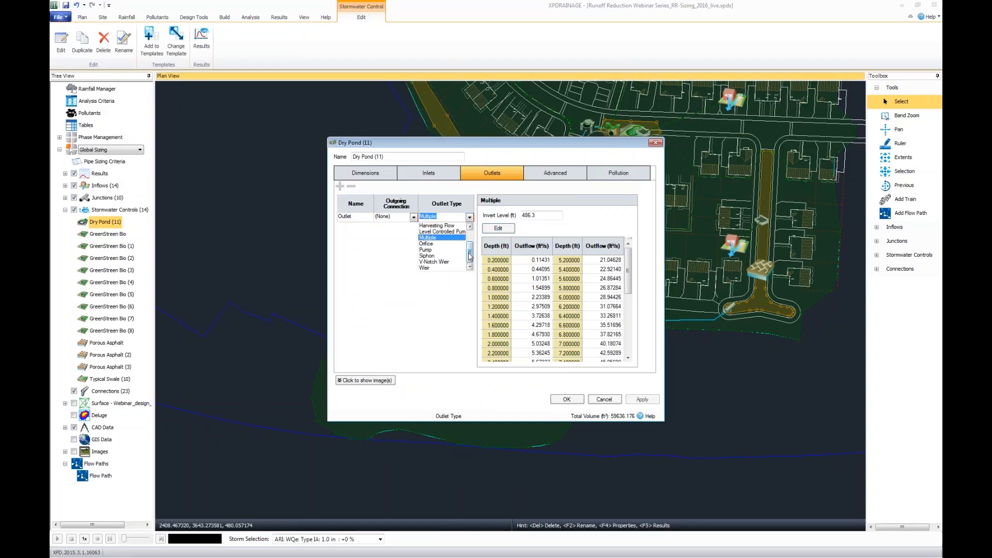
mouse_move(470, 252)
left_mouse_down()
mouse_move(471, 239)
mouse_move(471, 253)
left_mouse_up()
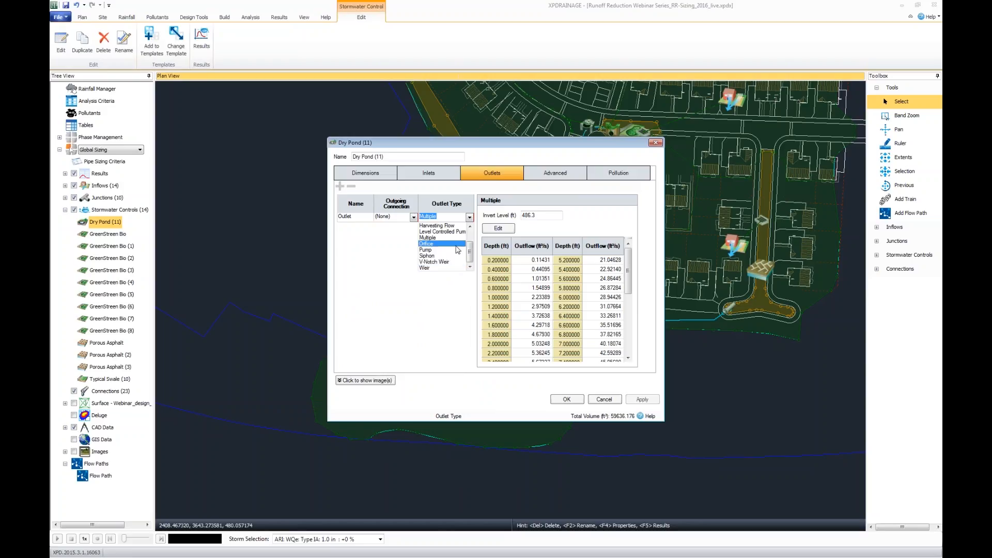
left_click(456, 245)
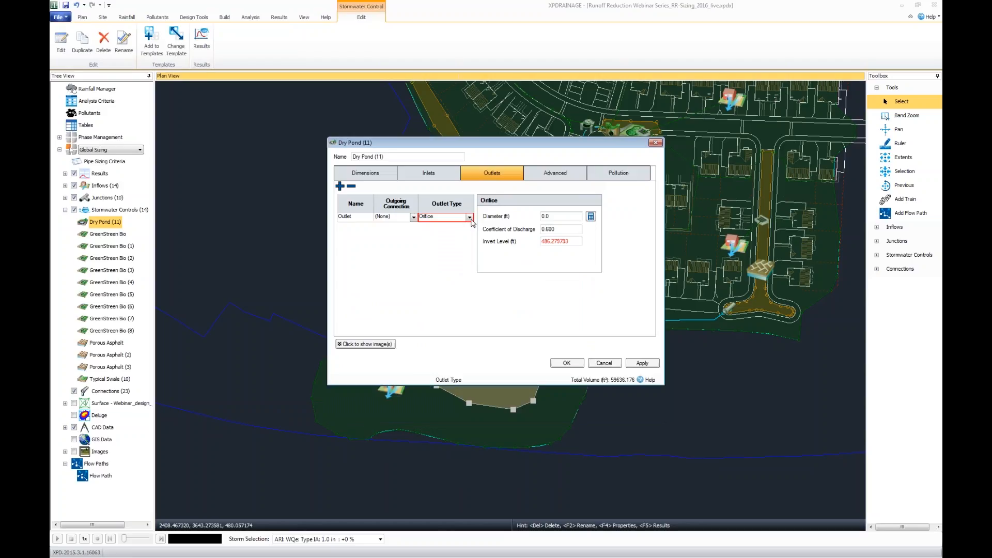
left_click(469, 217)
left_click(427, 237)
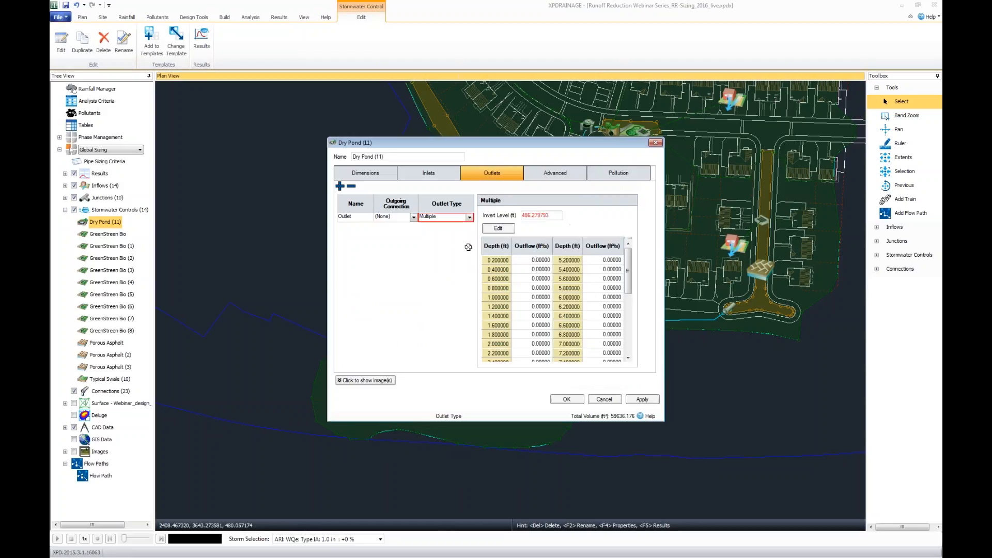
Check the Multiple outlet's control list and set the outlet's invert level to 486.3 ft.
left_click(502, 229)
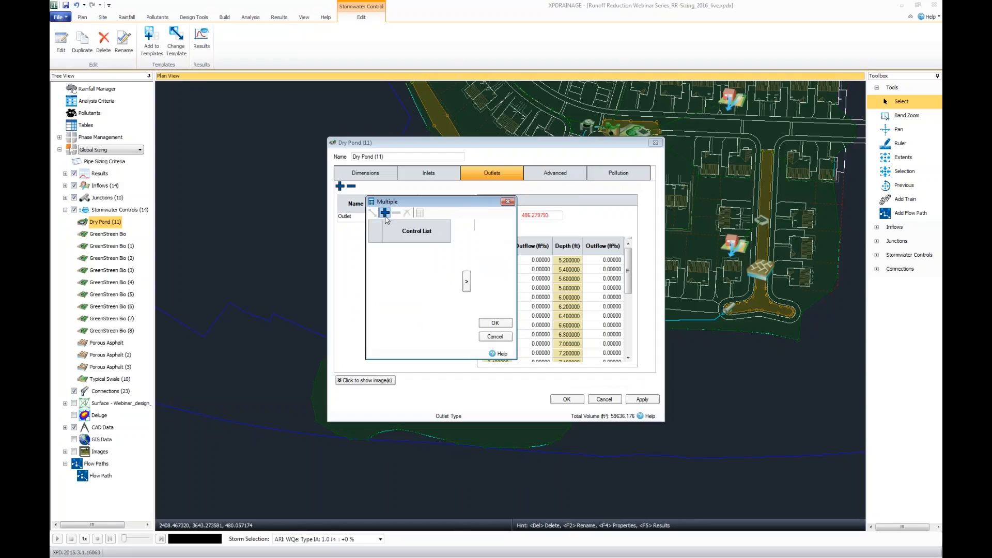
left_click_drag(418, 203, 535, 219)
left_click(502, 231)
left_click(519, 242)
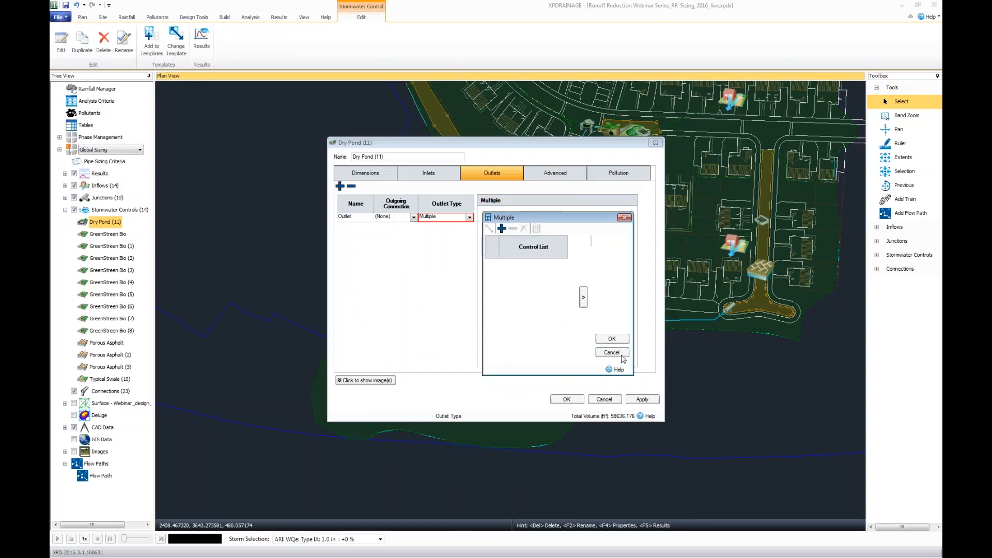
left_click(612, 339)
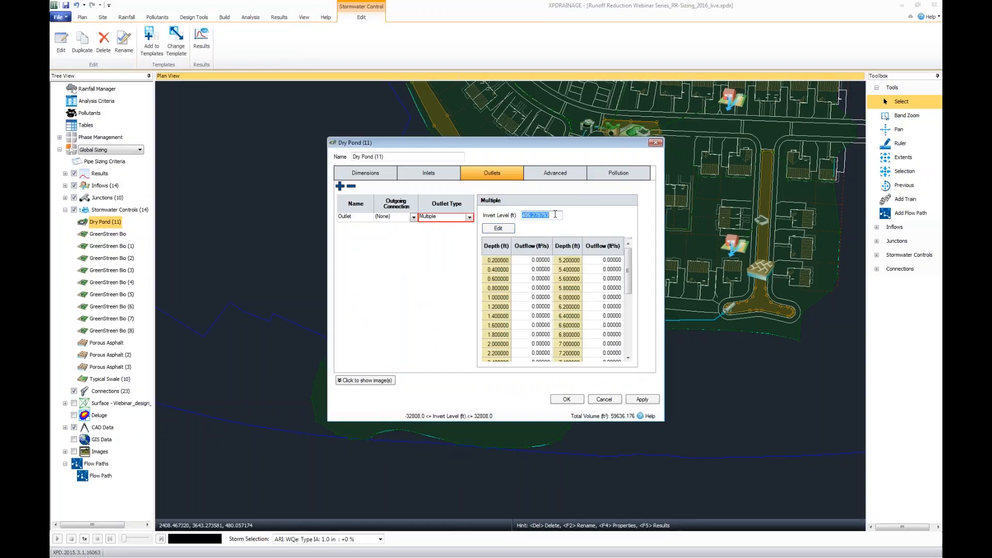
key("Tab")
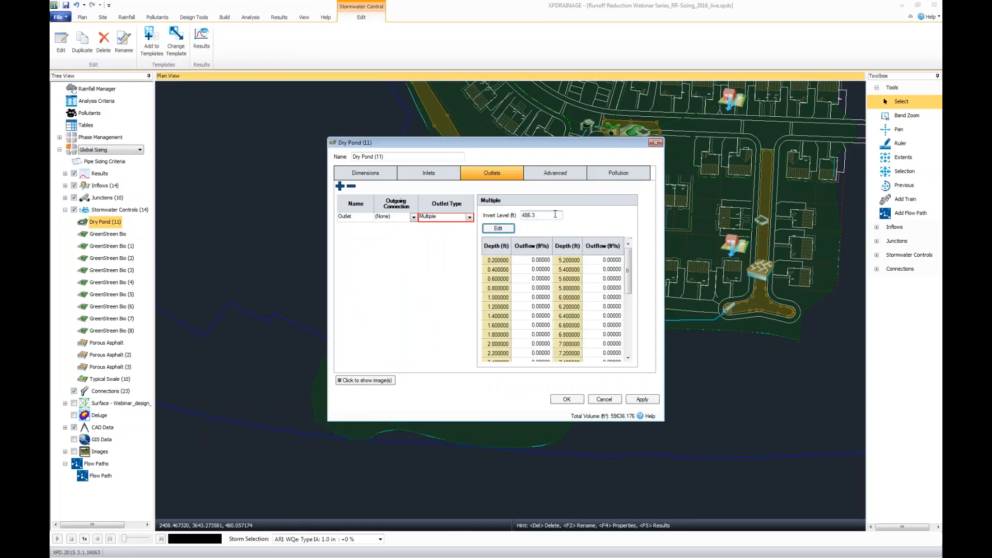
Add an Orifice and a Weir from the templates to the Multiple outlet's control list.
left_click(498, 228)
left_click(385, 210)
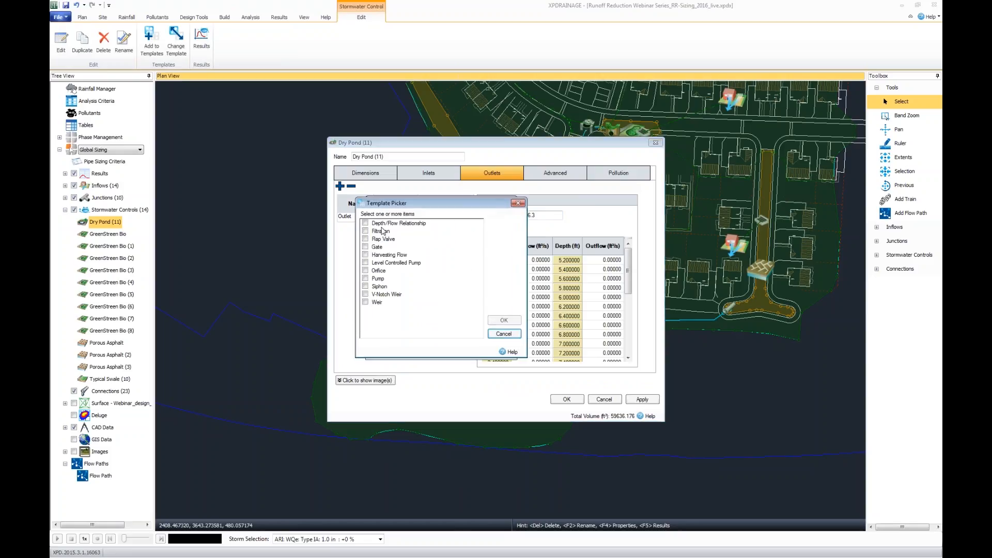
left_click(365, 271)
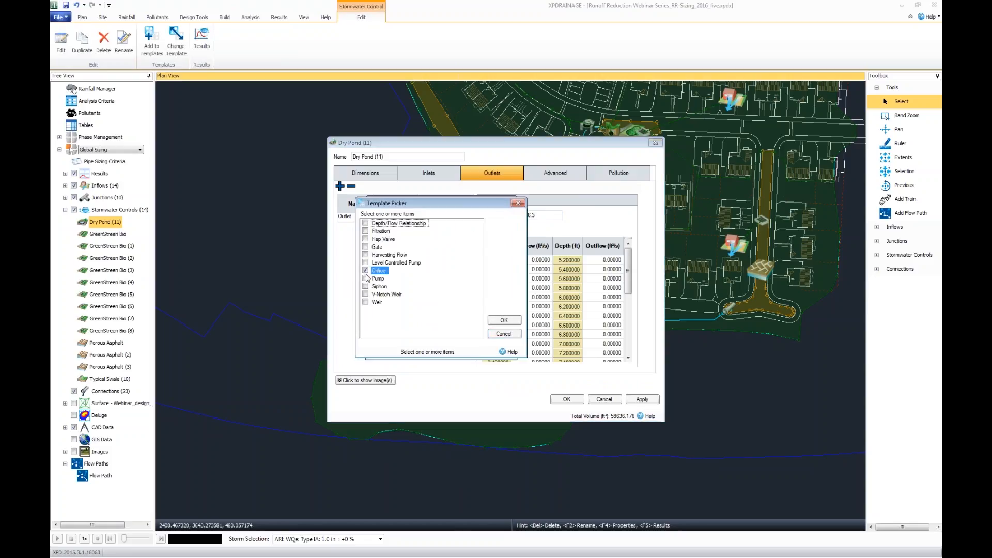
left_click(366, 302)
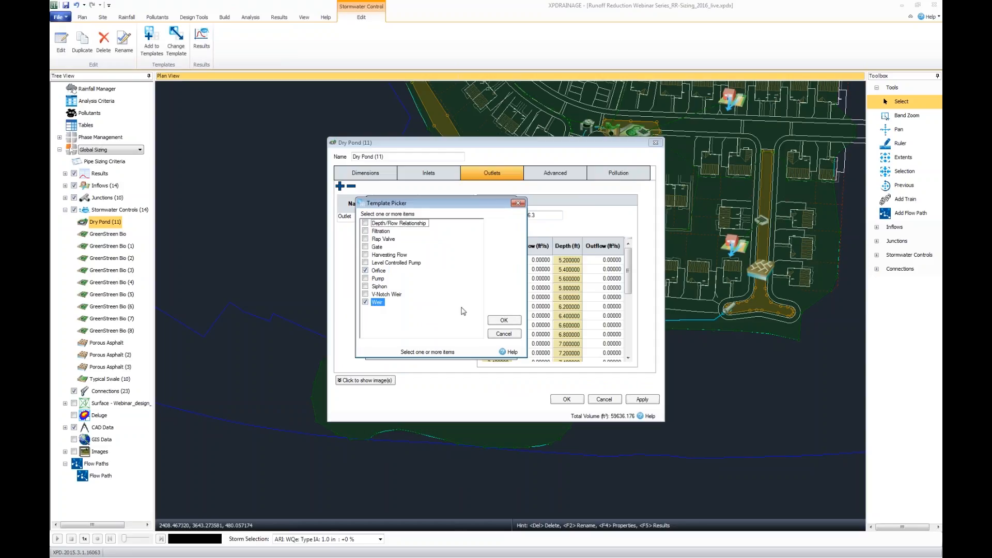
left_click(517, 323)
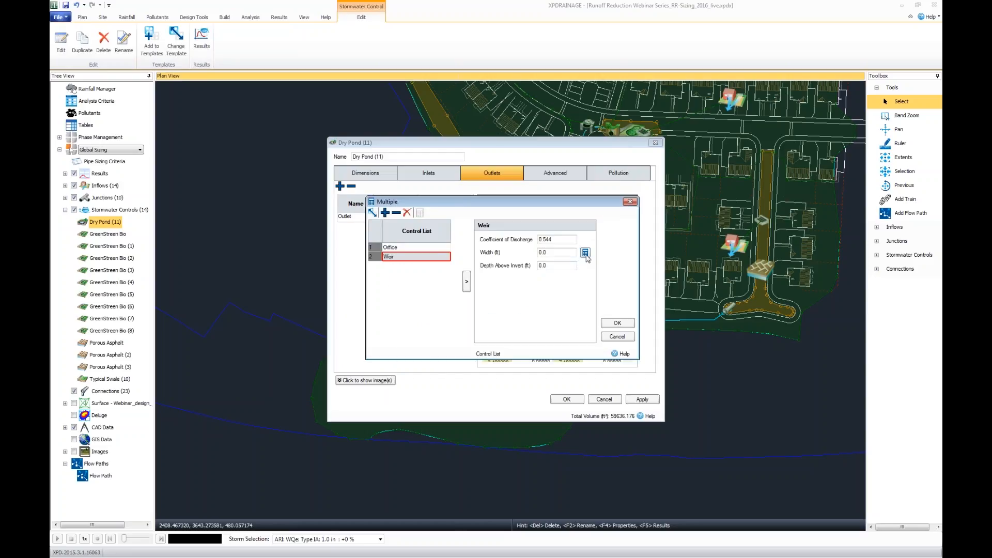
Review the design depth and design flow fields of the orifice's diameter calculator, and cancel it.
left_click(439, 247)
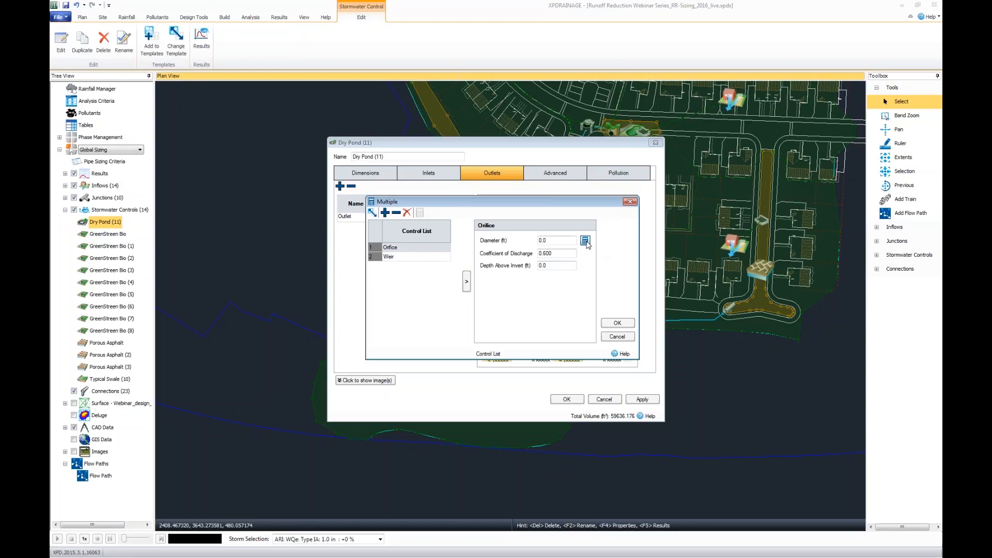
left_click(585, 240)
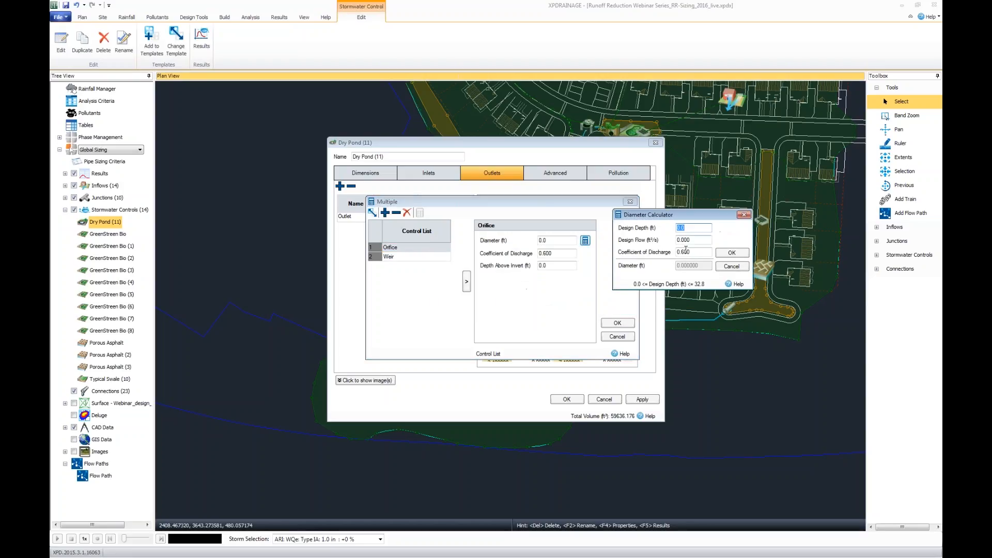
left_click(696, 229)
double_click(695, 230)
left_click(700, 238)
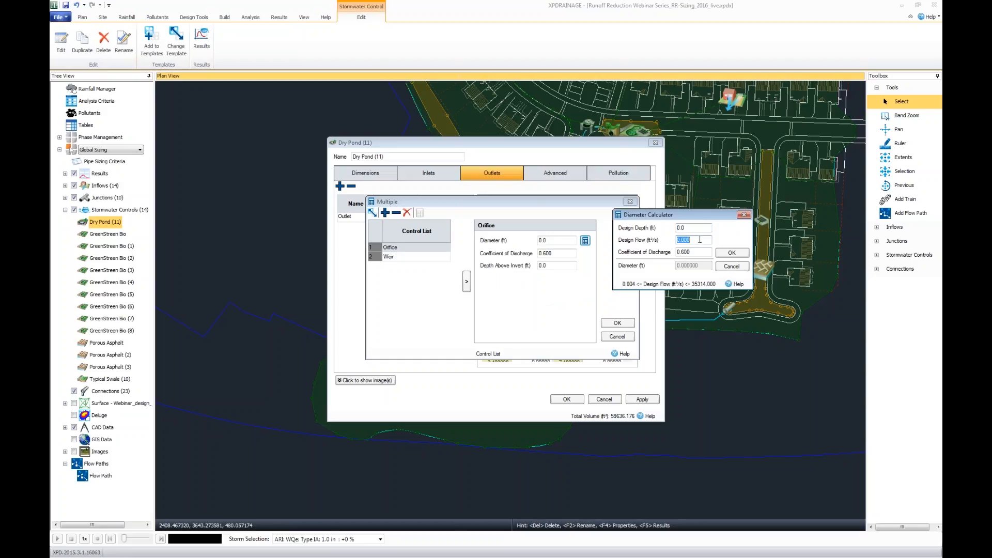
left_click(744, 269)
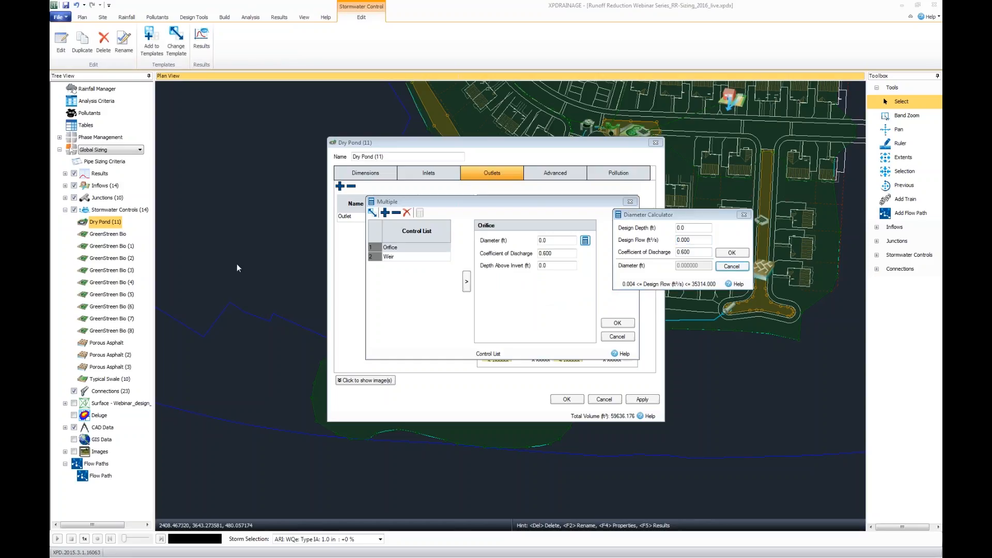
Show the desired design columns and give the orifice a 3 ft design depth and 6.54 ft³/s design flow.
left_click(467, 282)
left_click(473, 248)
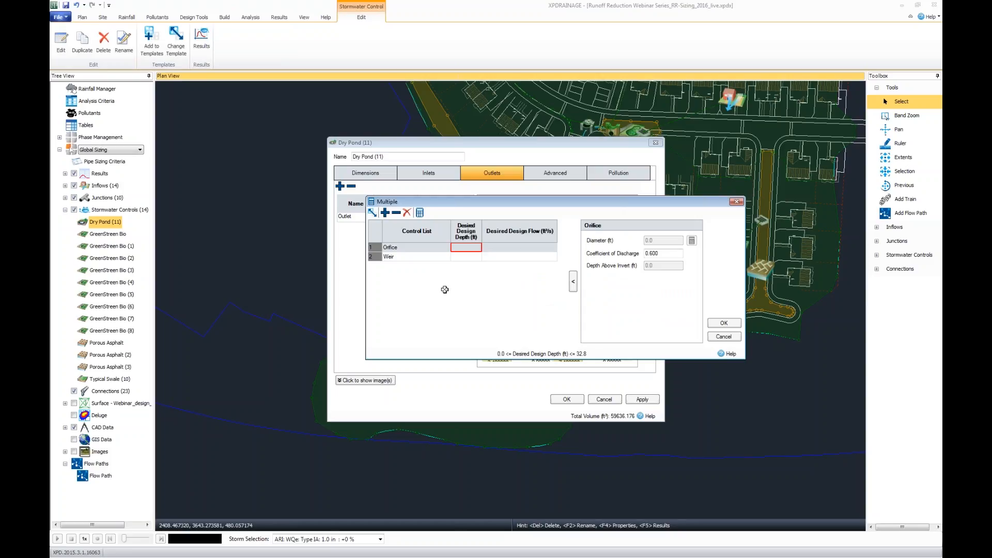
type("3")
left_click(515, 247)
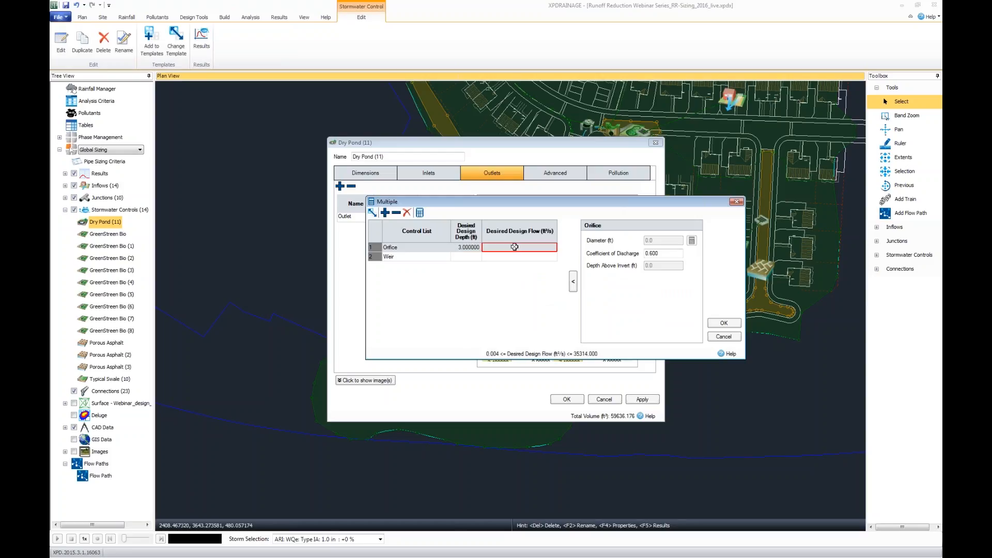
type("6.54000")
Set the weir's desired design depth to 4.3 ft and its desired design flow to 13.3 ft³/s.
left_click(469, 258)
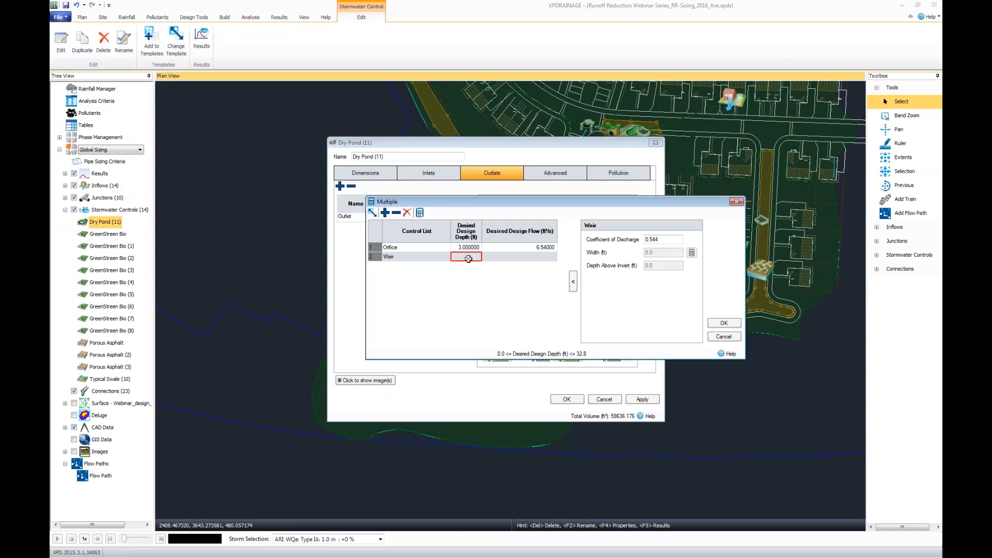
type("4.3")
left_click(512, 257)
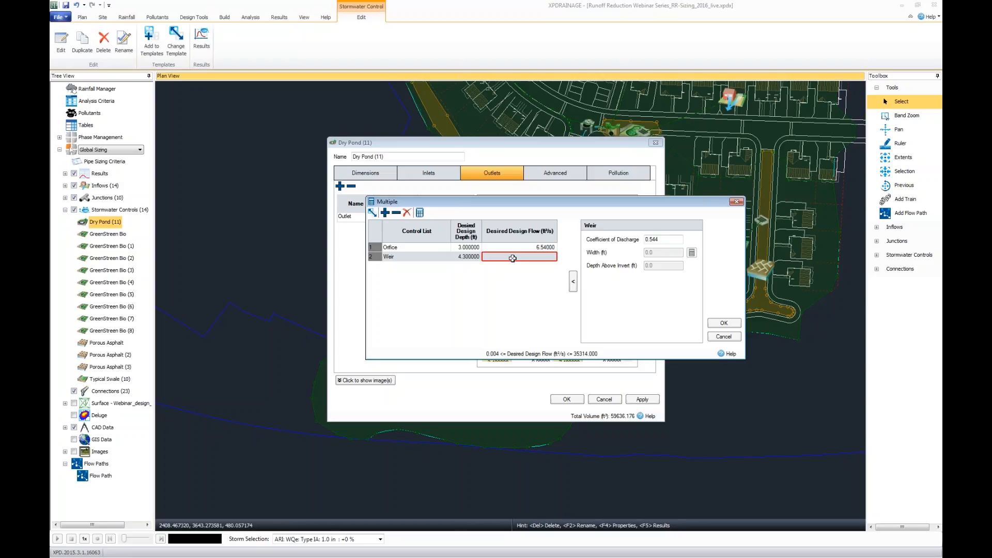
type("13.30000")
key("Tab")
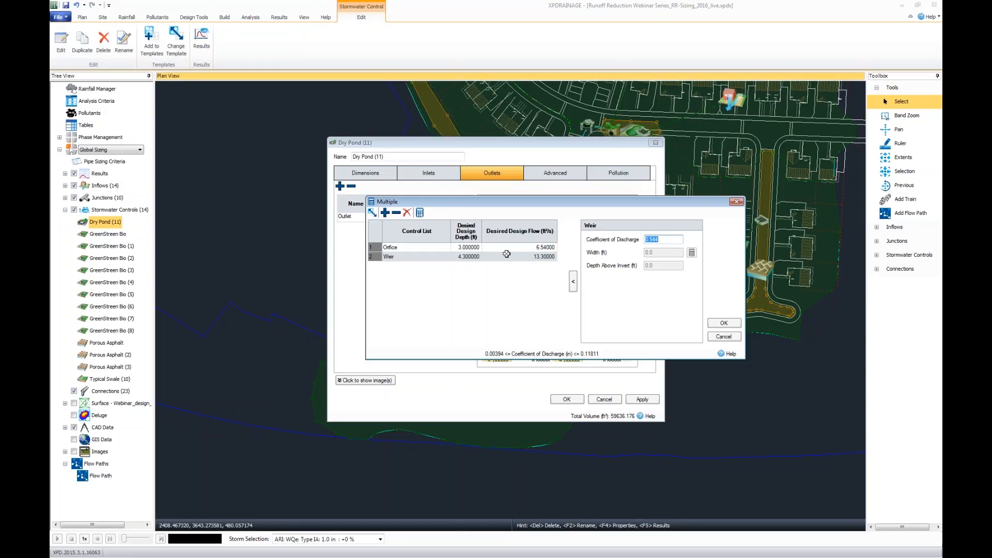
Solve for the displayed outlet controls and review the resulting dimensions of the orifice and the weir.
left_click(419, 214)
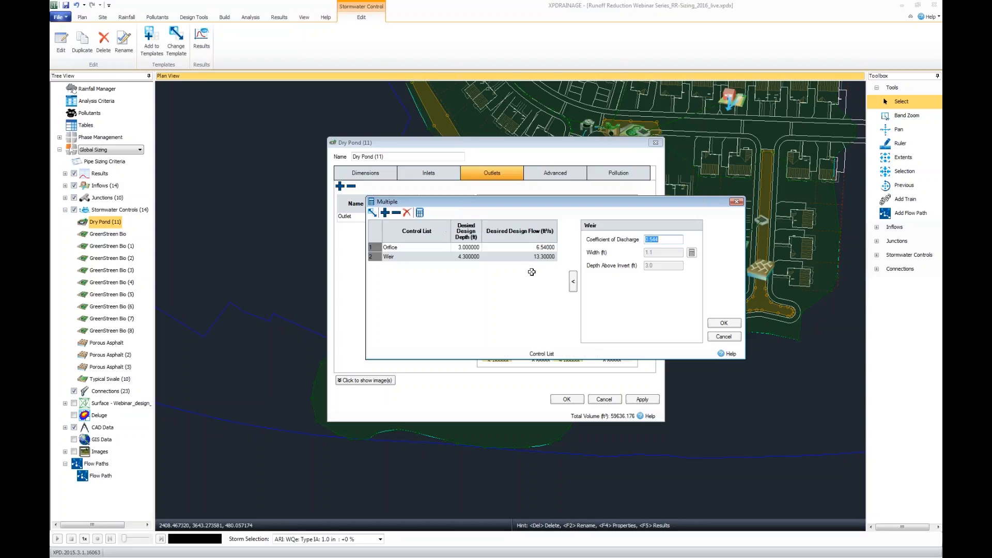
left_click(503, 249)
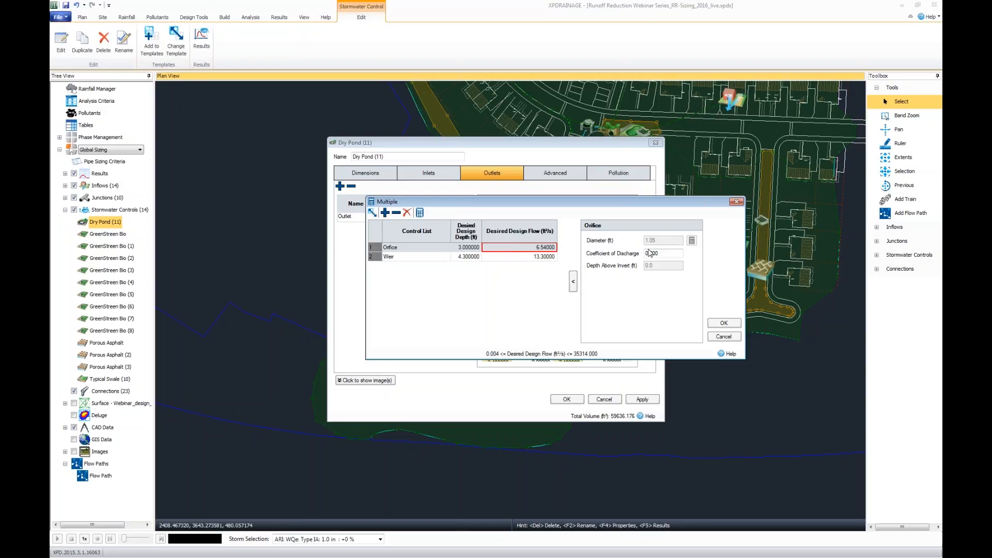
left_click(521, 257)
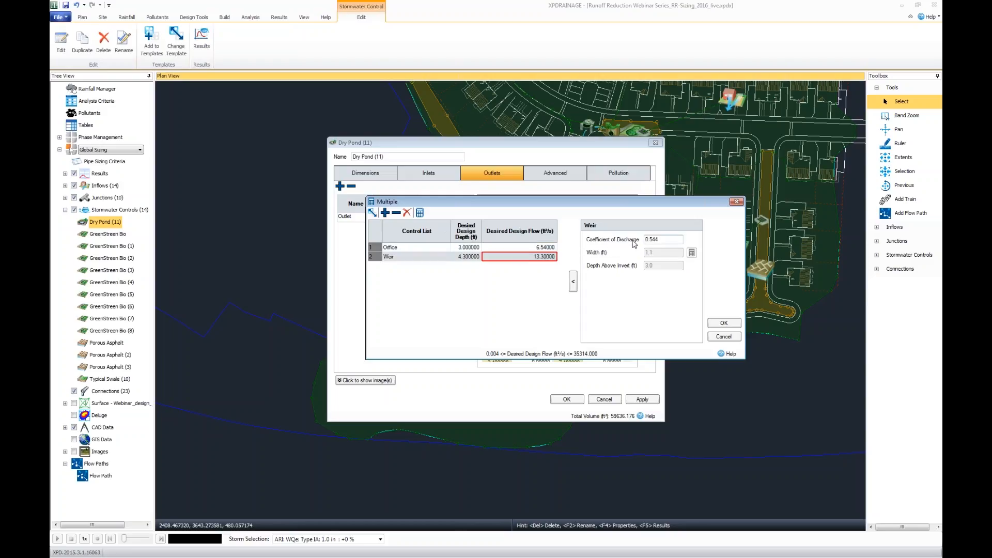
left_click(504, 249)
left_click(504, 257)
Check the available control templates without adding one, and accept the Multiple outlet's controls and the Dry Pond (11) settings.
left_click(385, 213)
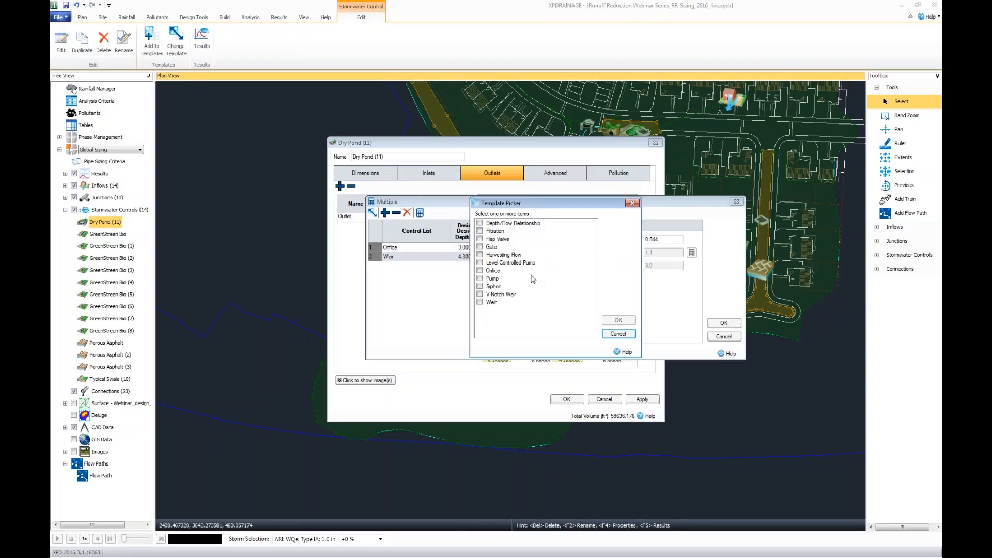
left_click(618, 334)
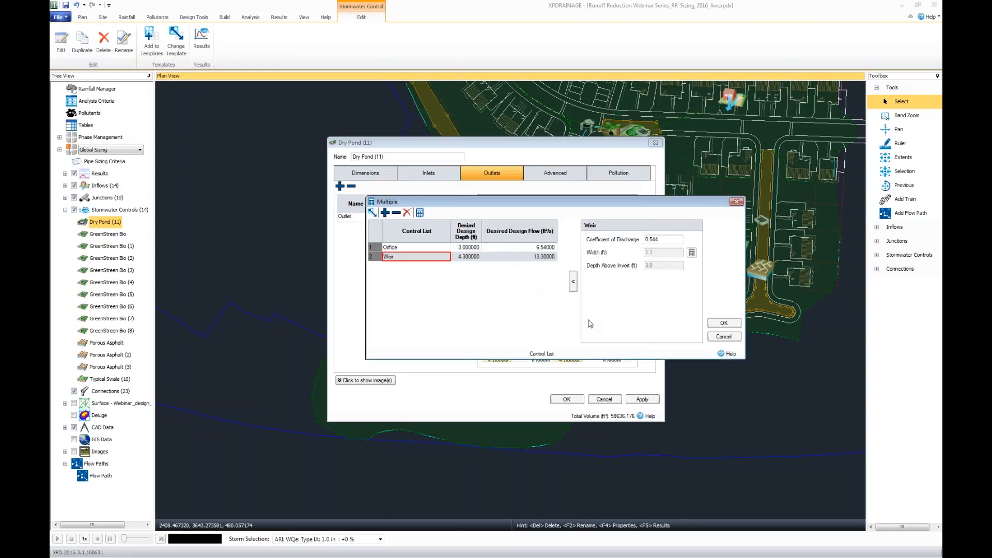
left_click(724, 323)
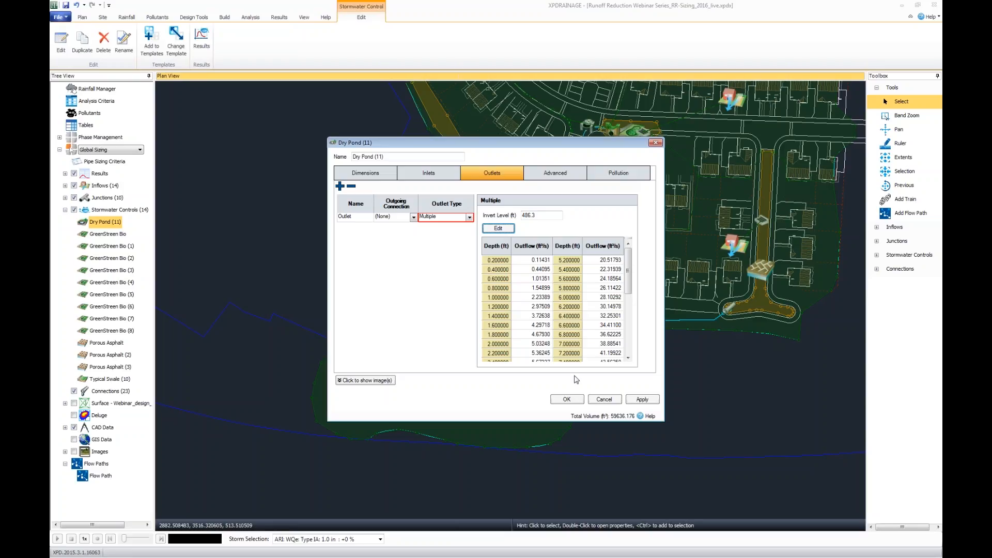
left_click(568, 400)
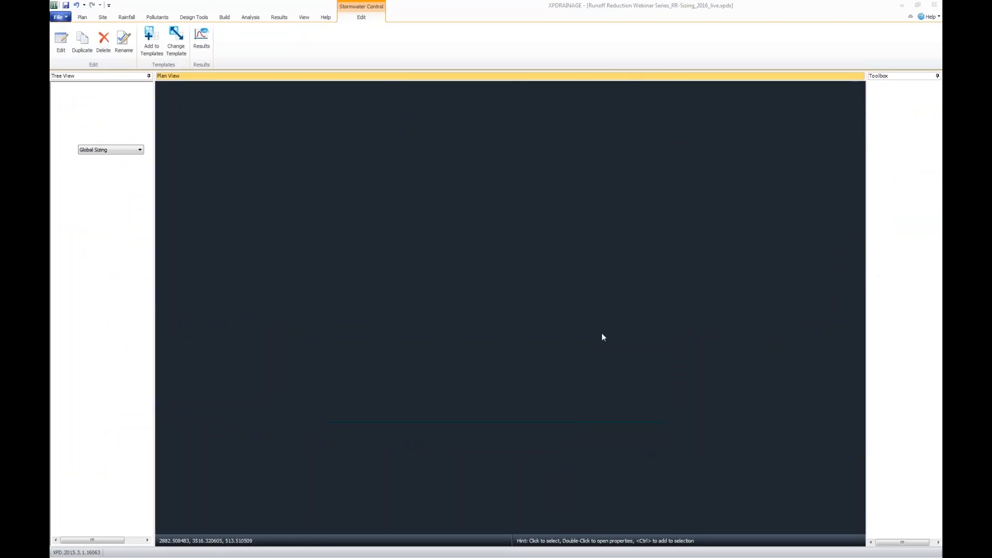
left_click(684, 393)
scroll(687, 383, "down", 1)
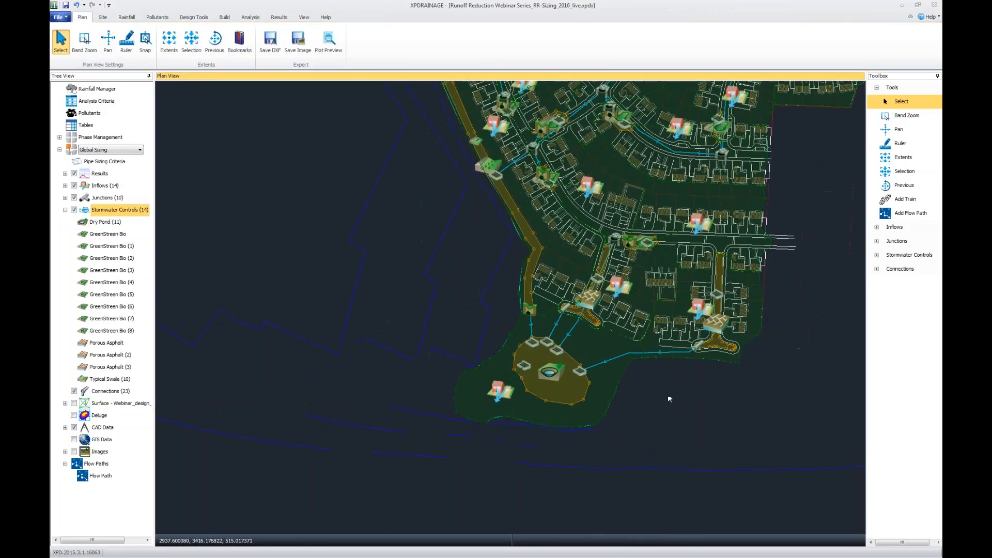
left_click_drag(668, 394, 578, 455)
left_click_drag(442, 182, 426, 221)
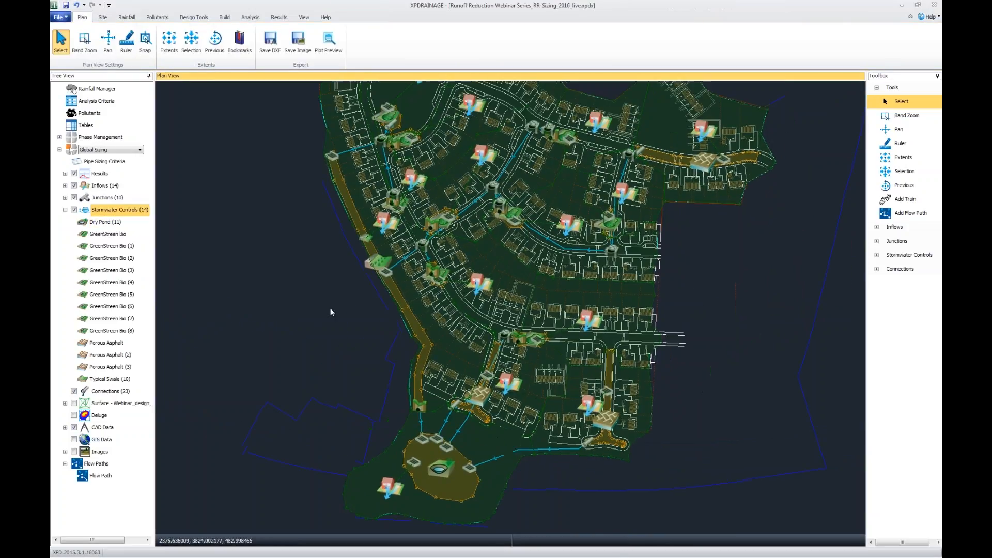